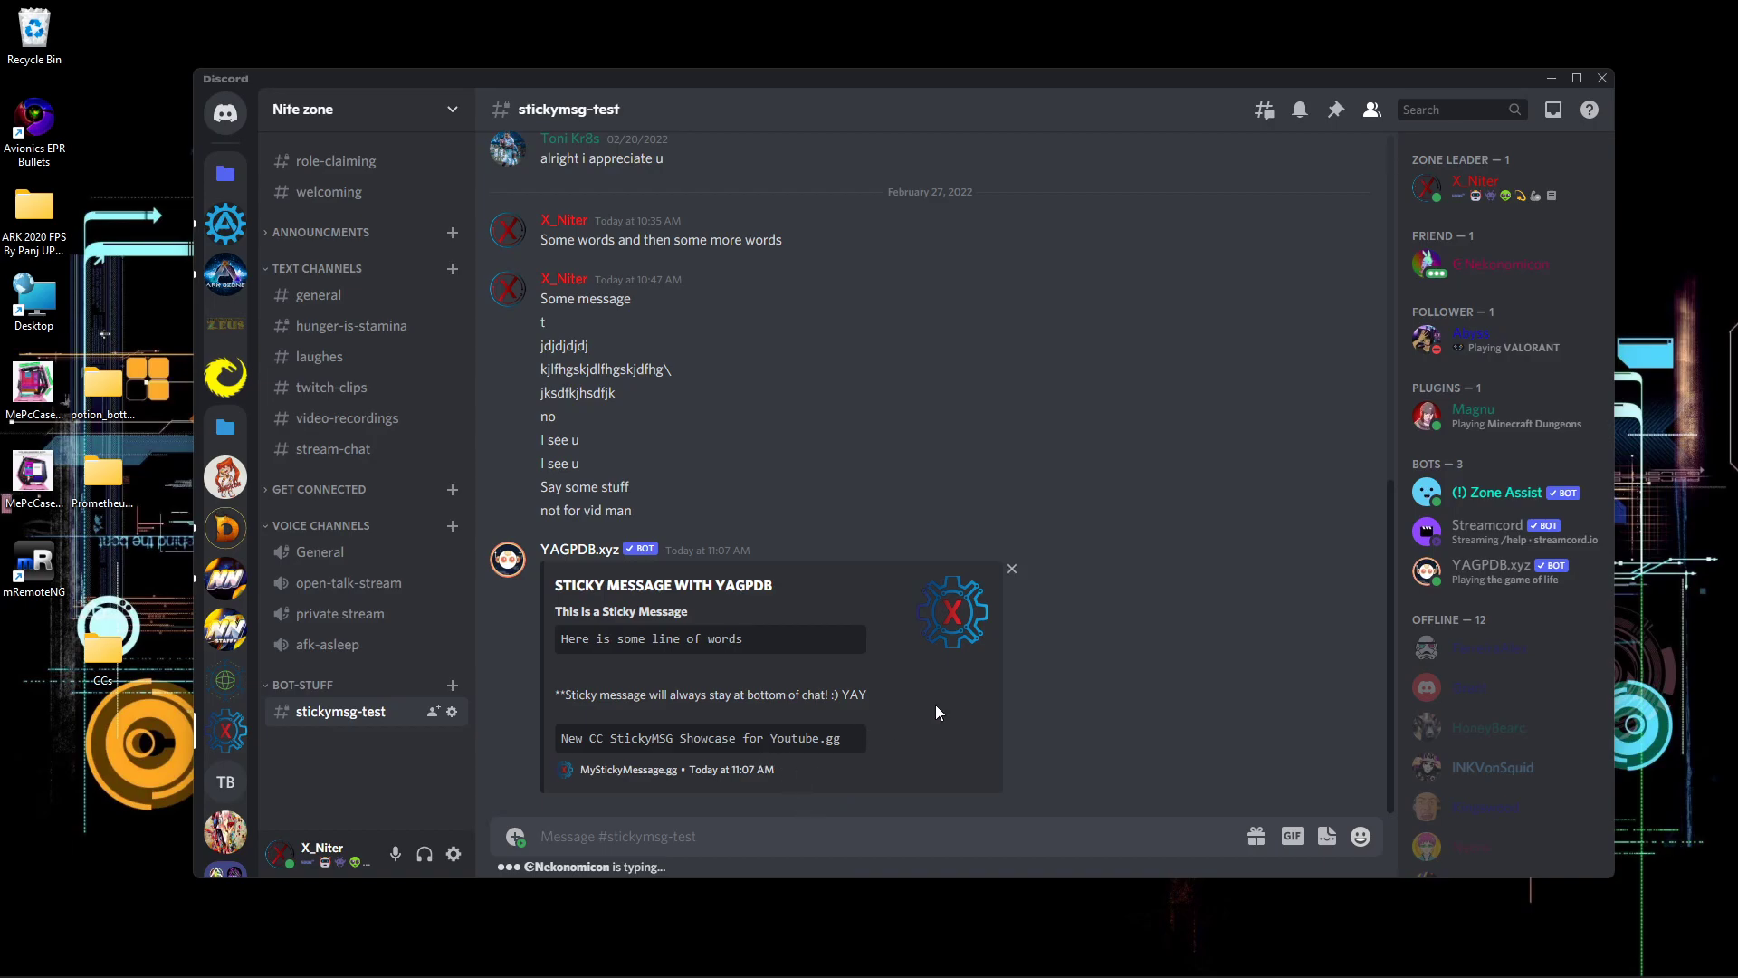
Post 'asd' in #stickymsg-test and confirm the YAGPDB sticky embed re-posts beneath it
key(super)
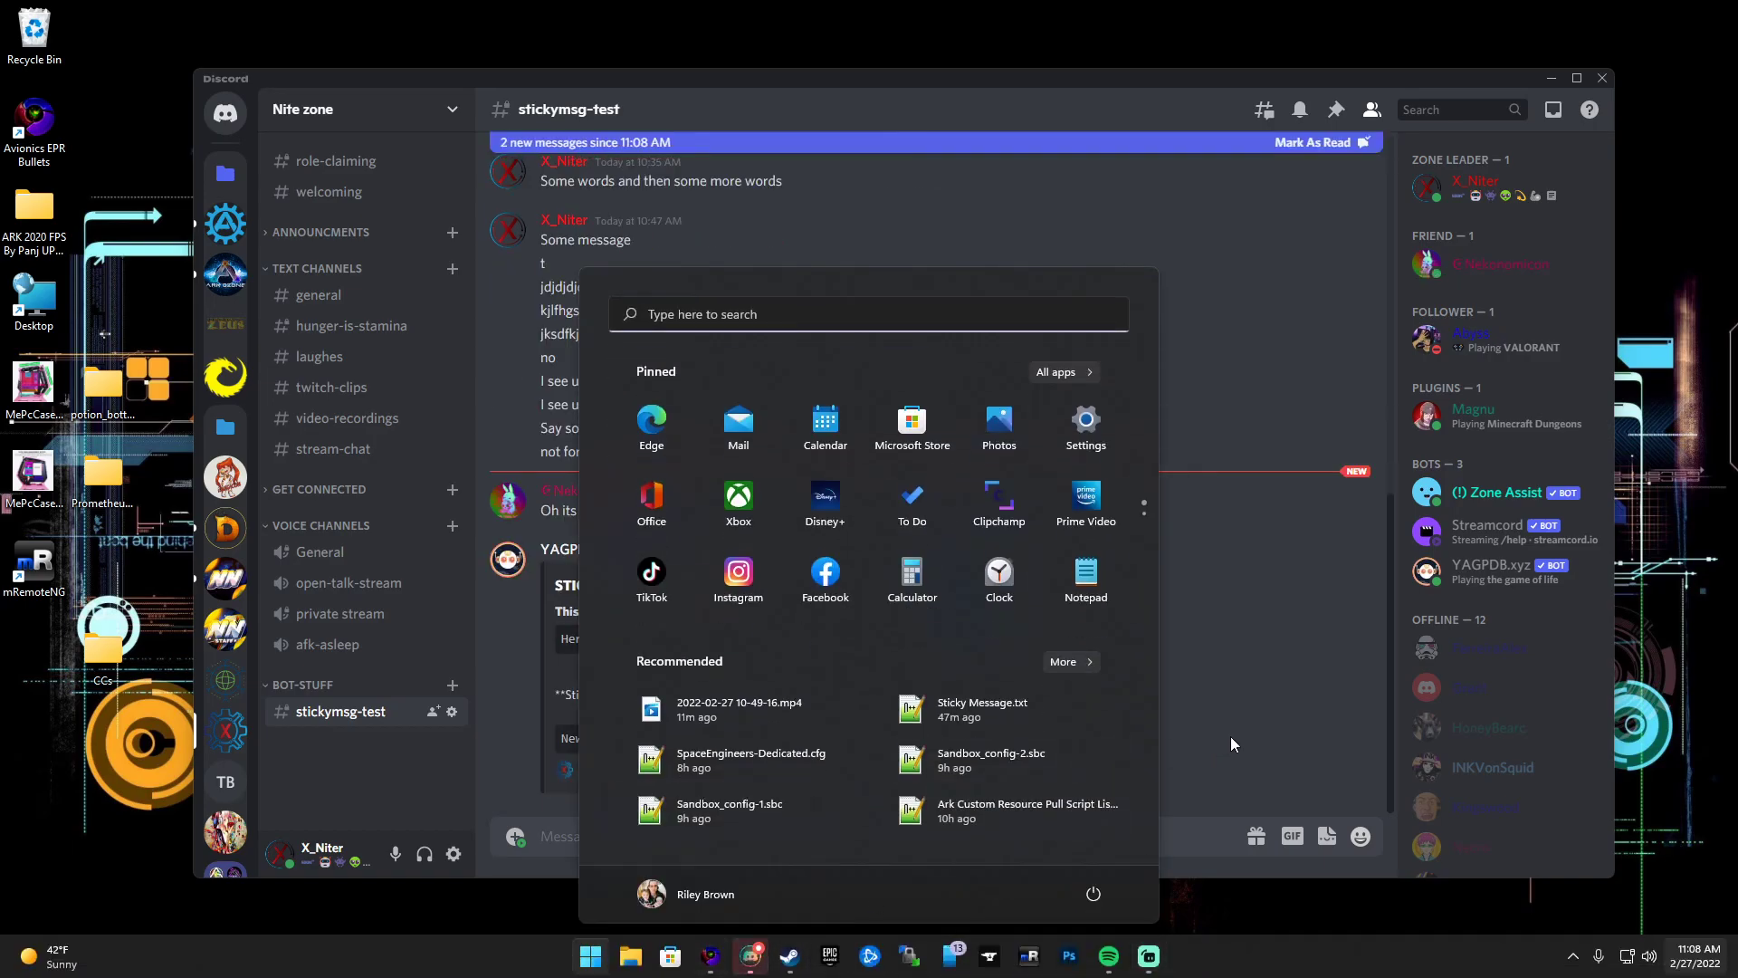
click(750, 955)
drag(545, 511, 660, 518)
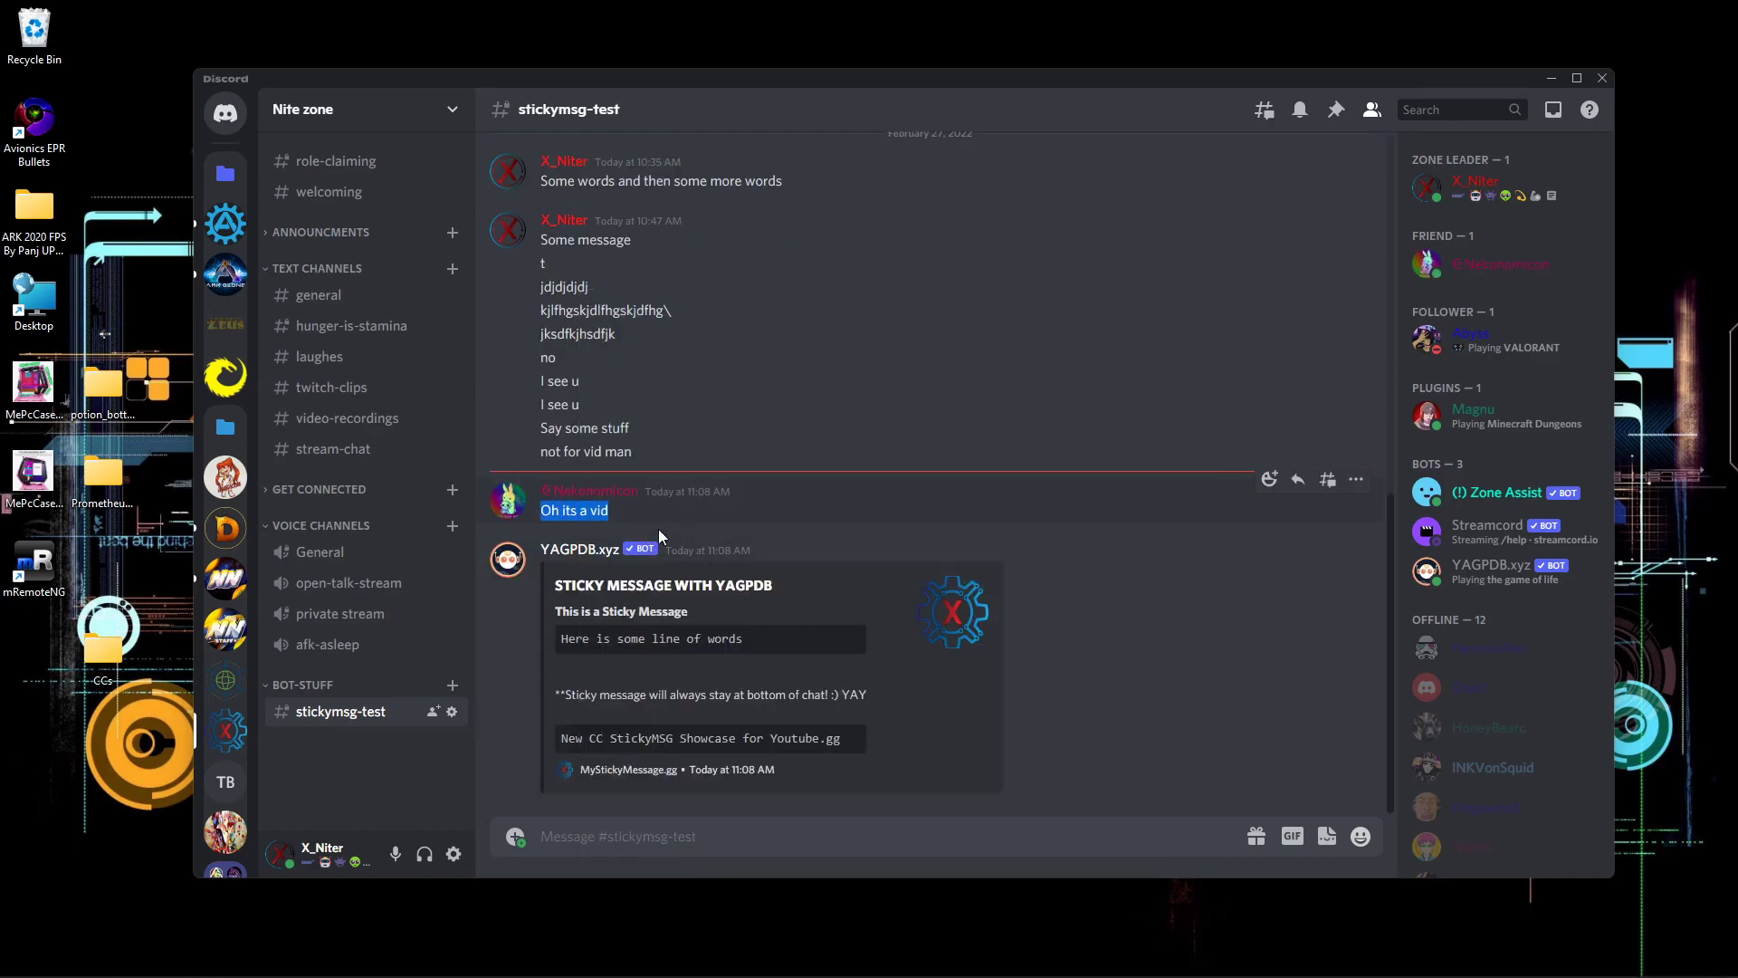
click(679, 829)
text(asd)
key(Return)
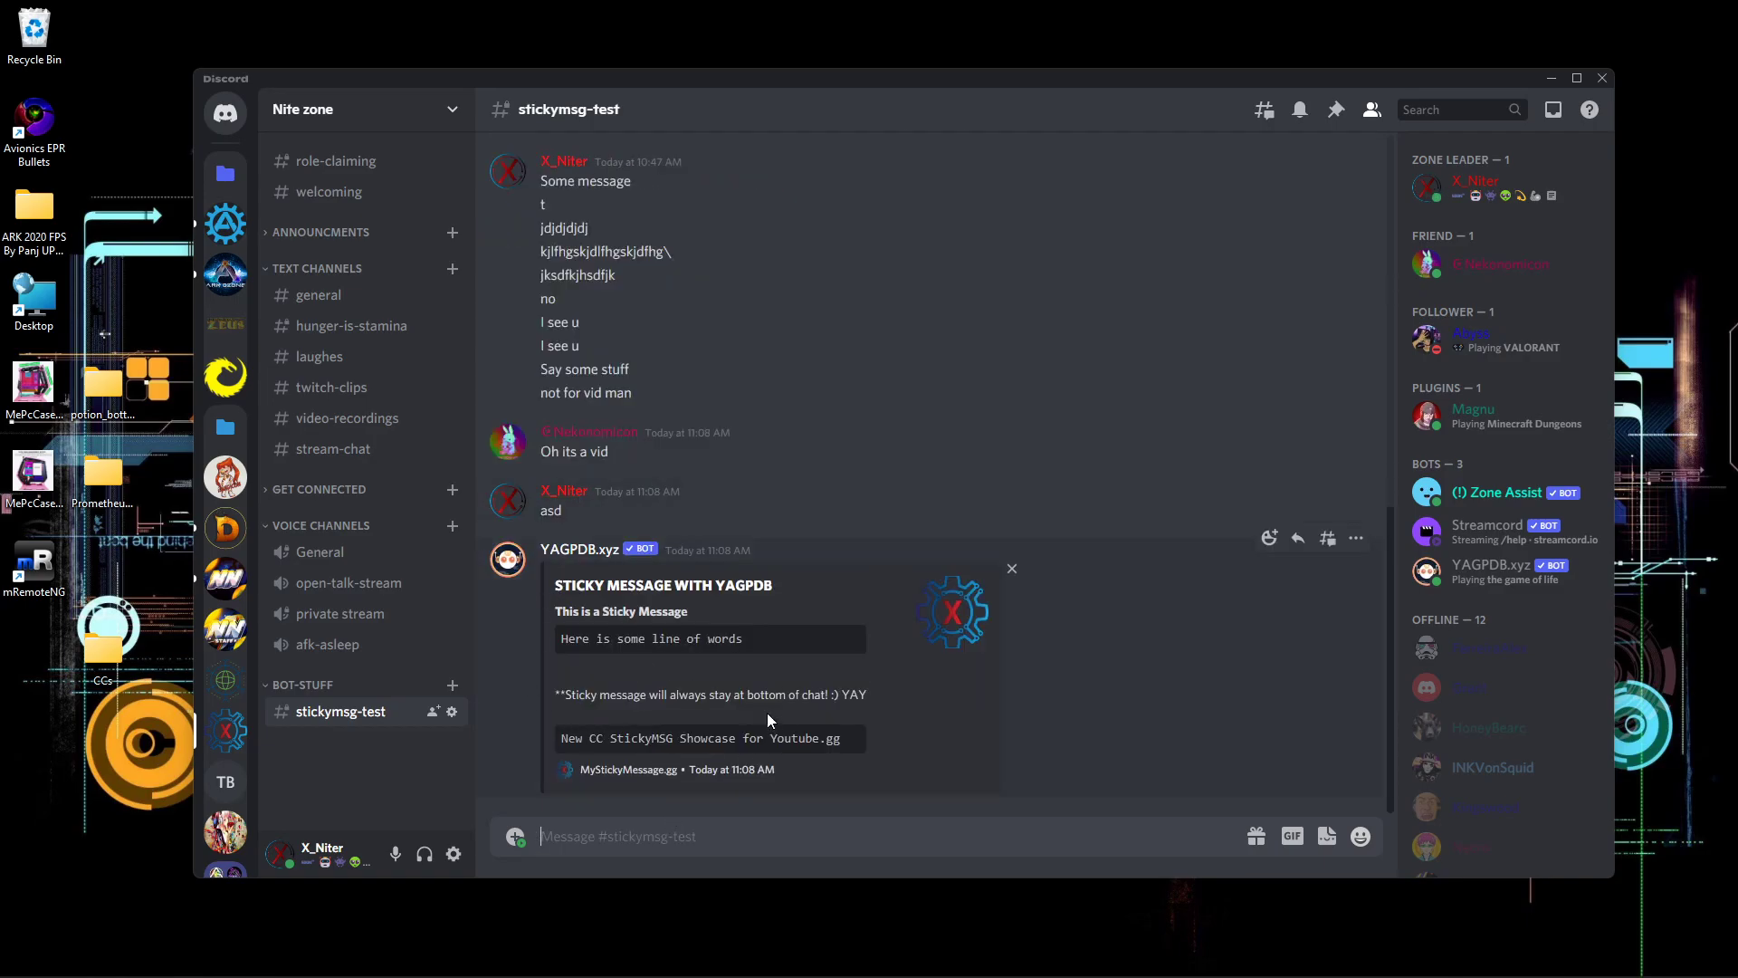
key(super)
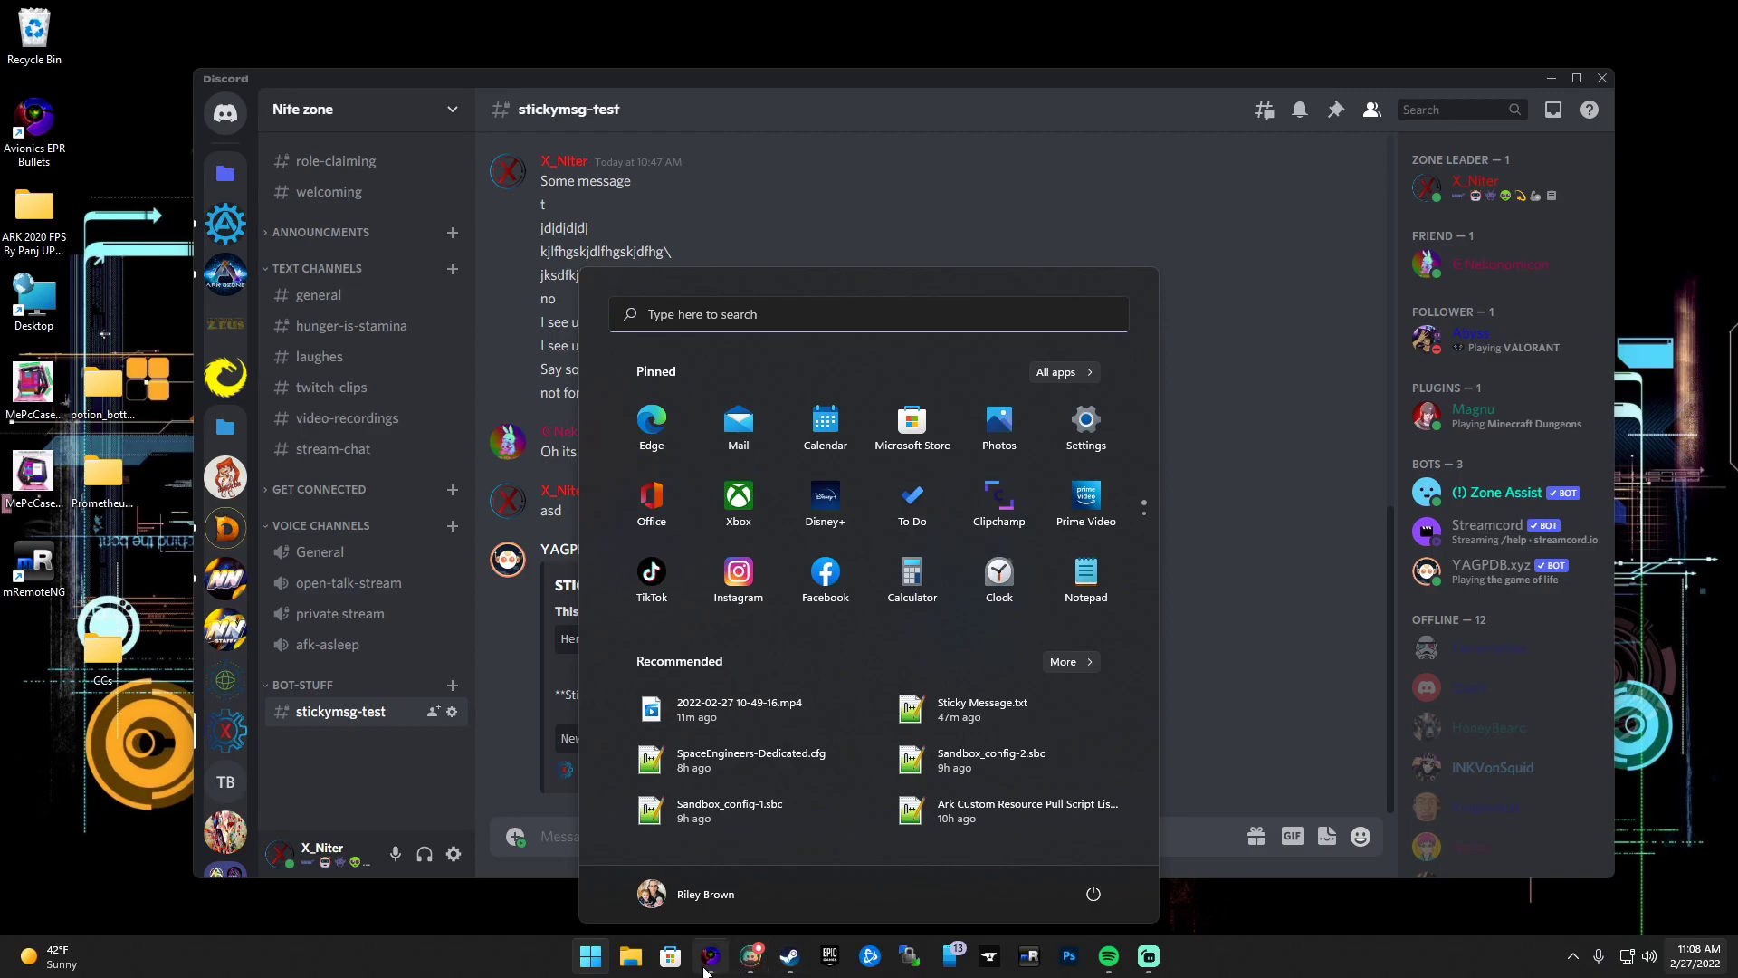
In Edge, go to Sticky Message.txt on GitHub and highlight all 25 code lines
mouse_move(707, 969)
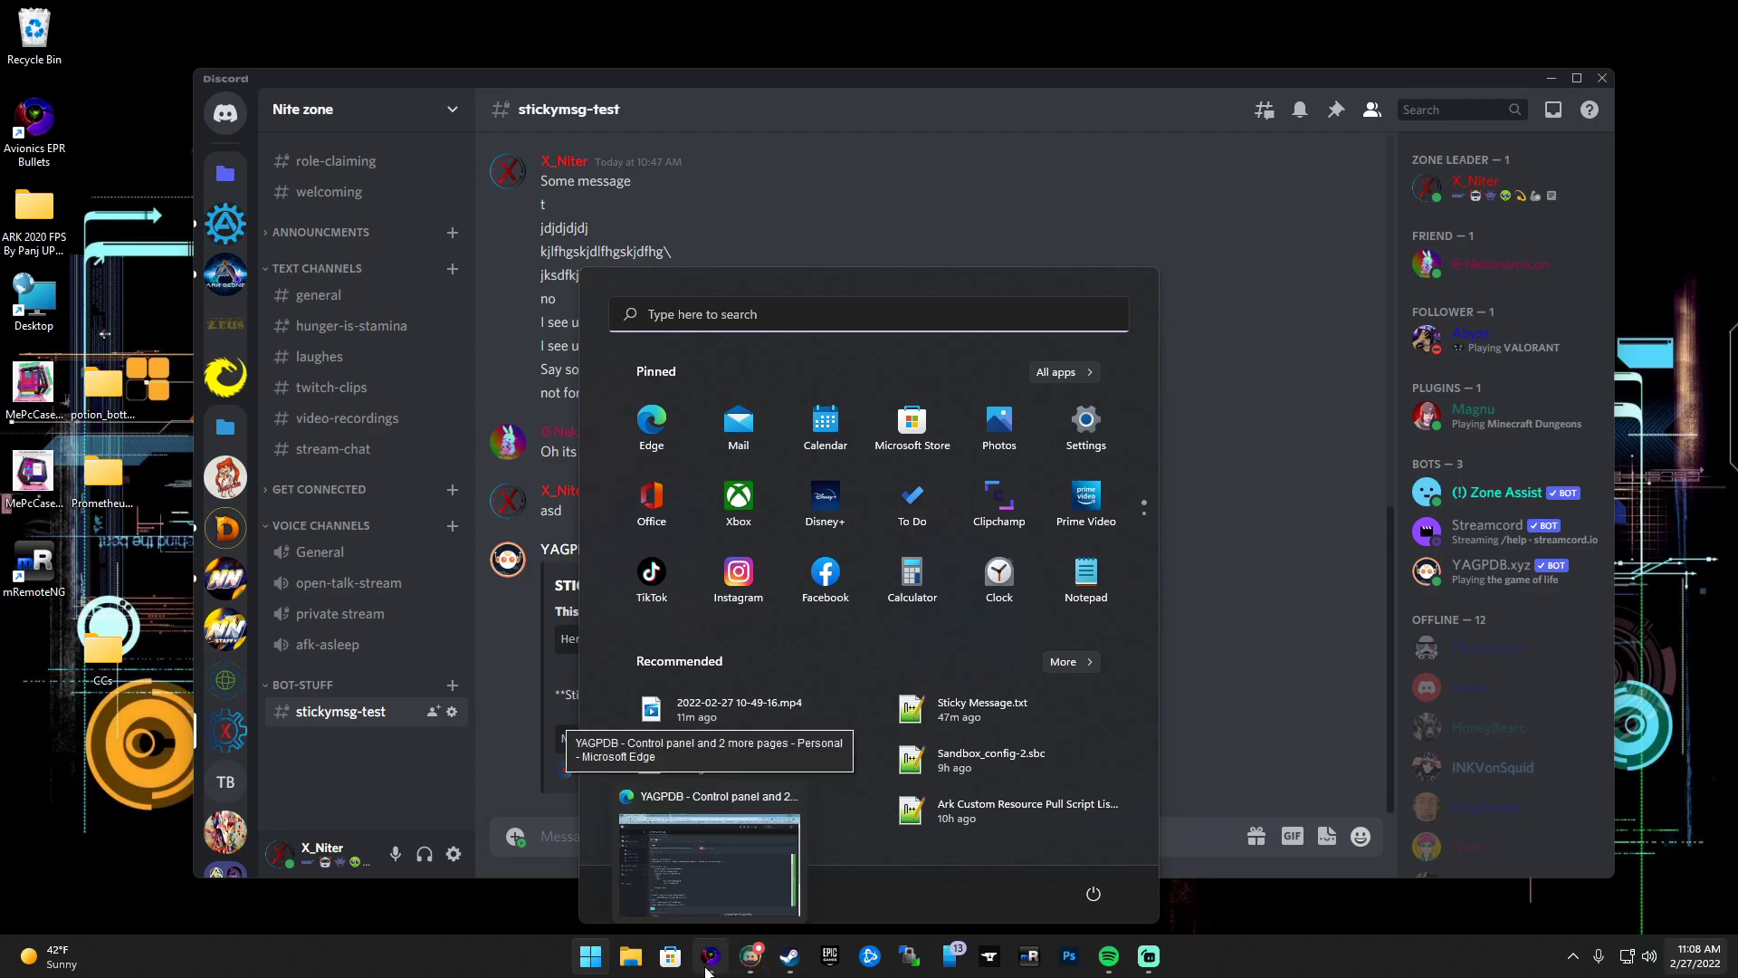
click(707, 968)
click(494, 13)
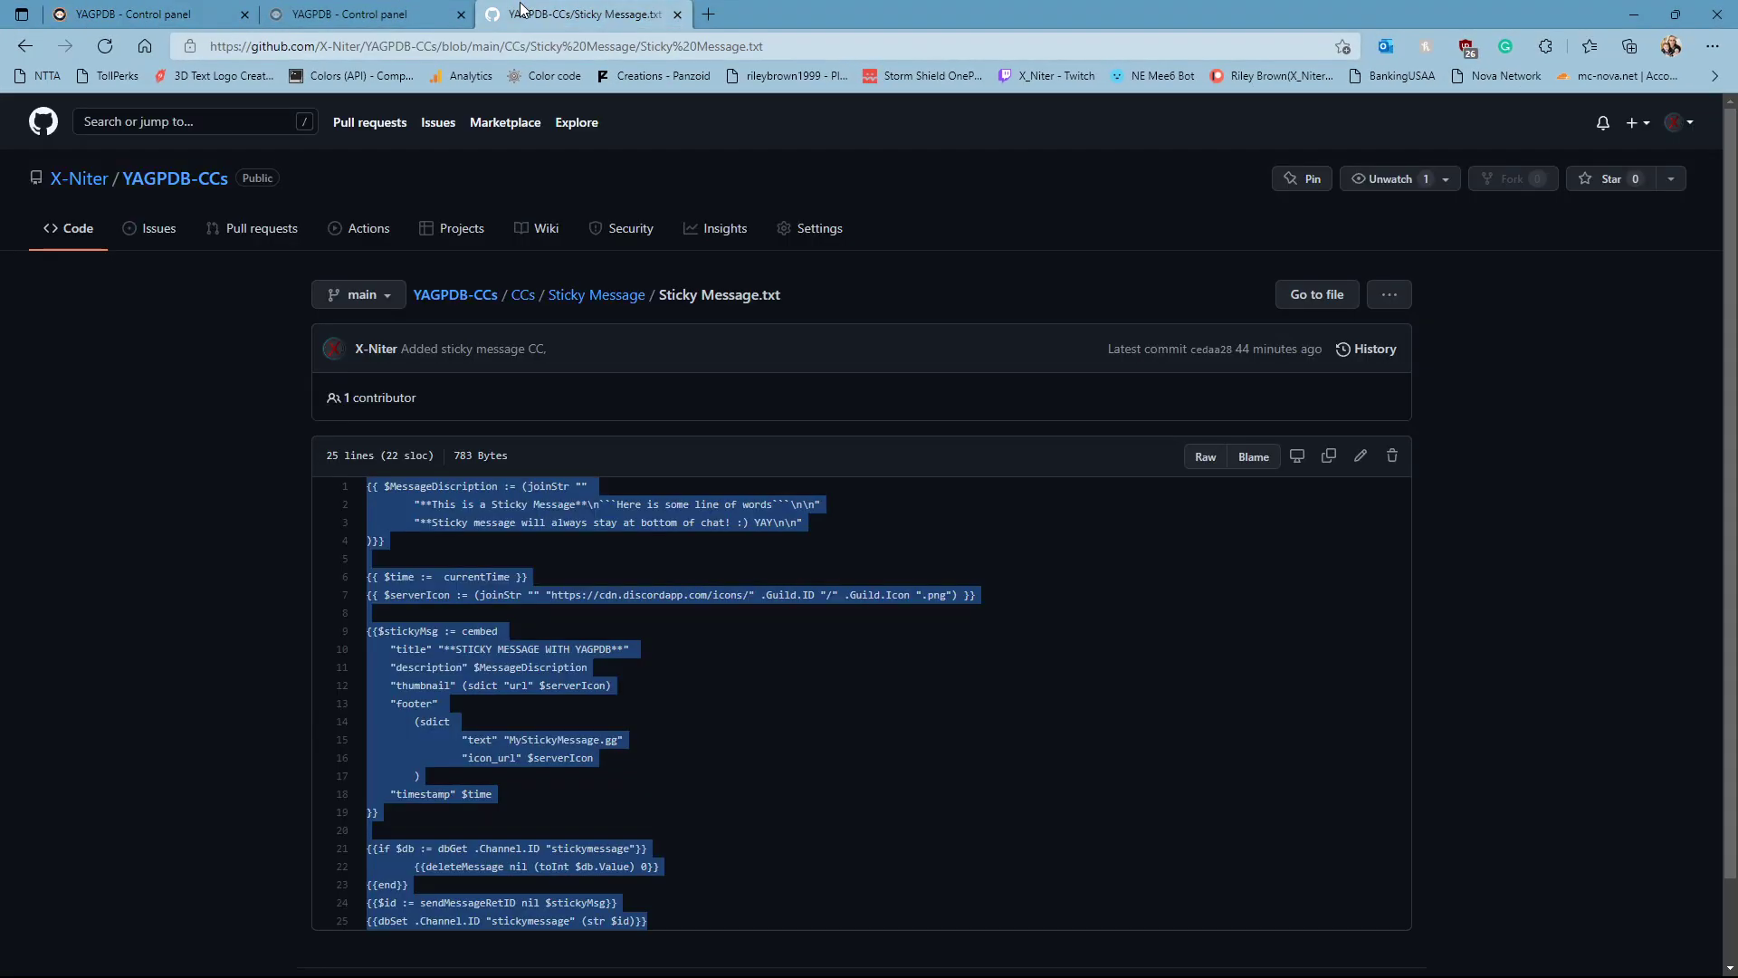
click(233, 377)
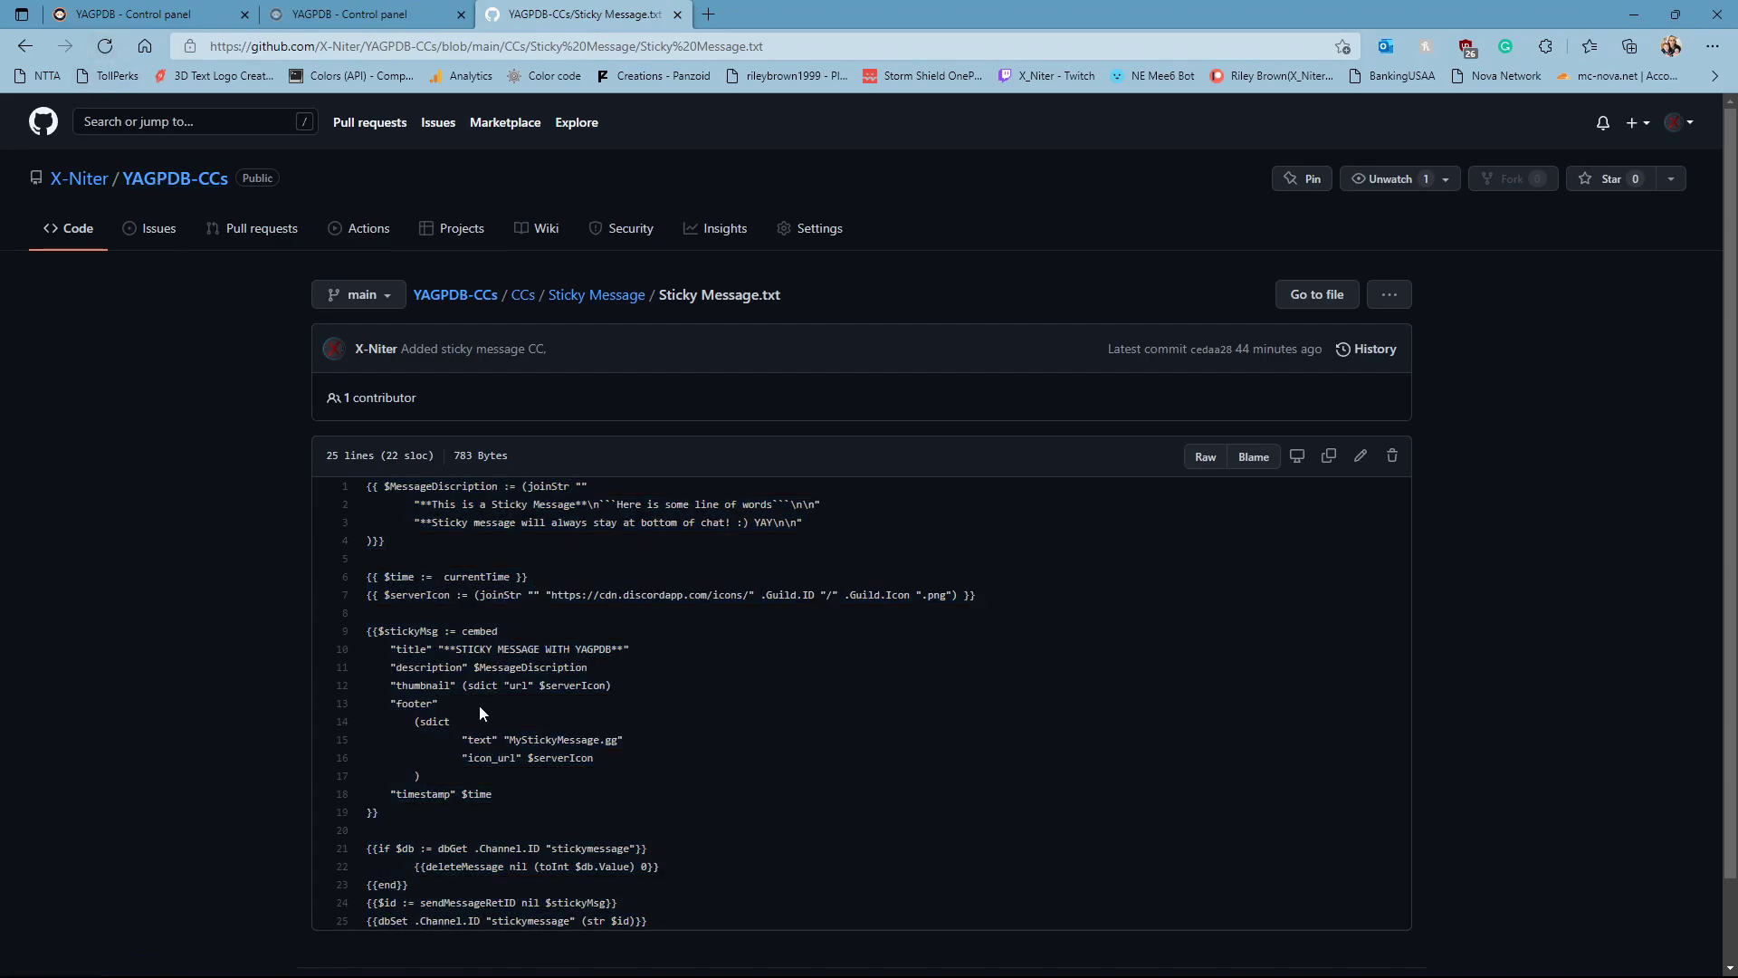
drag(697, 927, 378, 447)
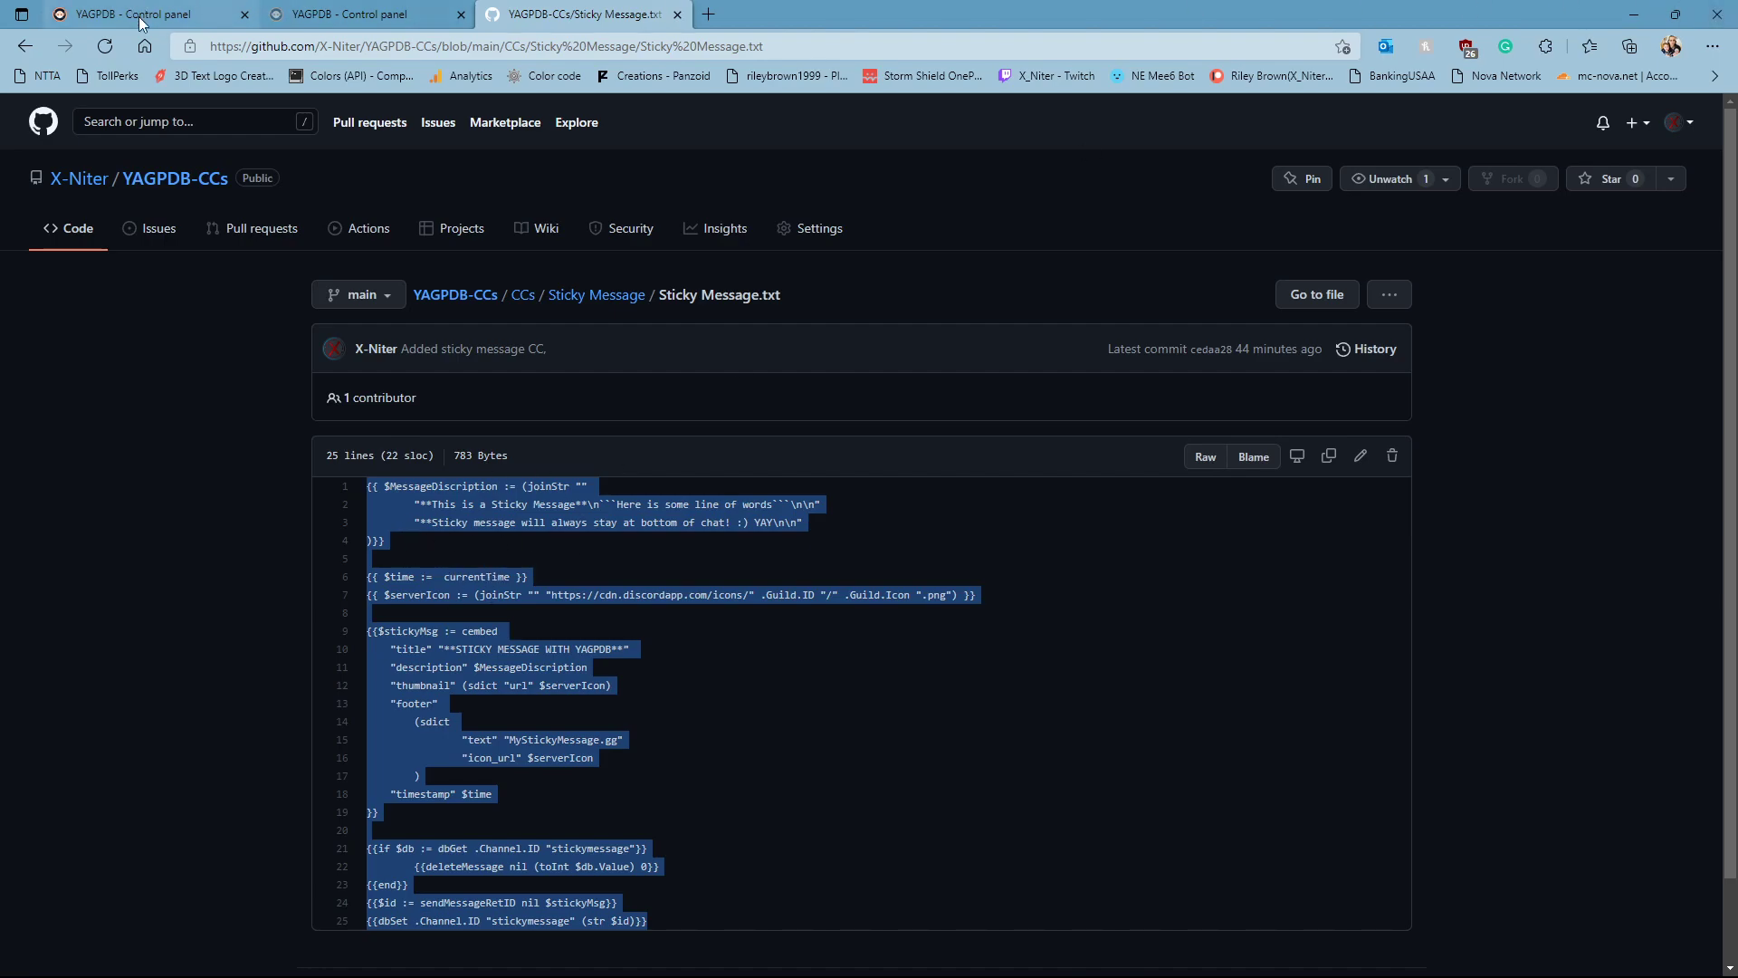
Add a command group, rename 'Unnamed group' to 'Some Name Stickymsg', and save it
click(75, 22)
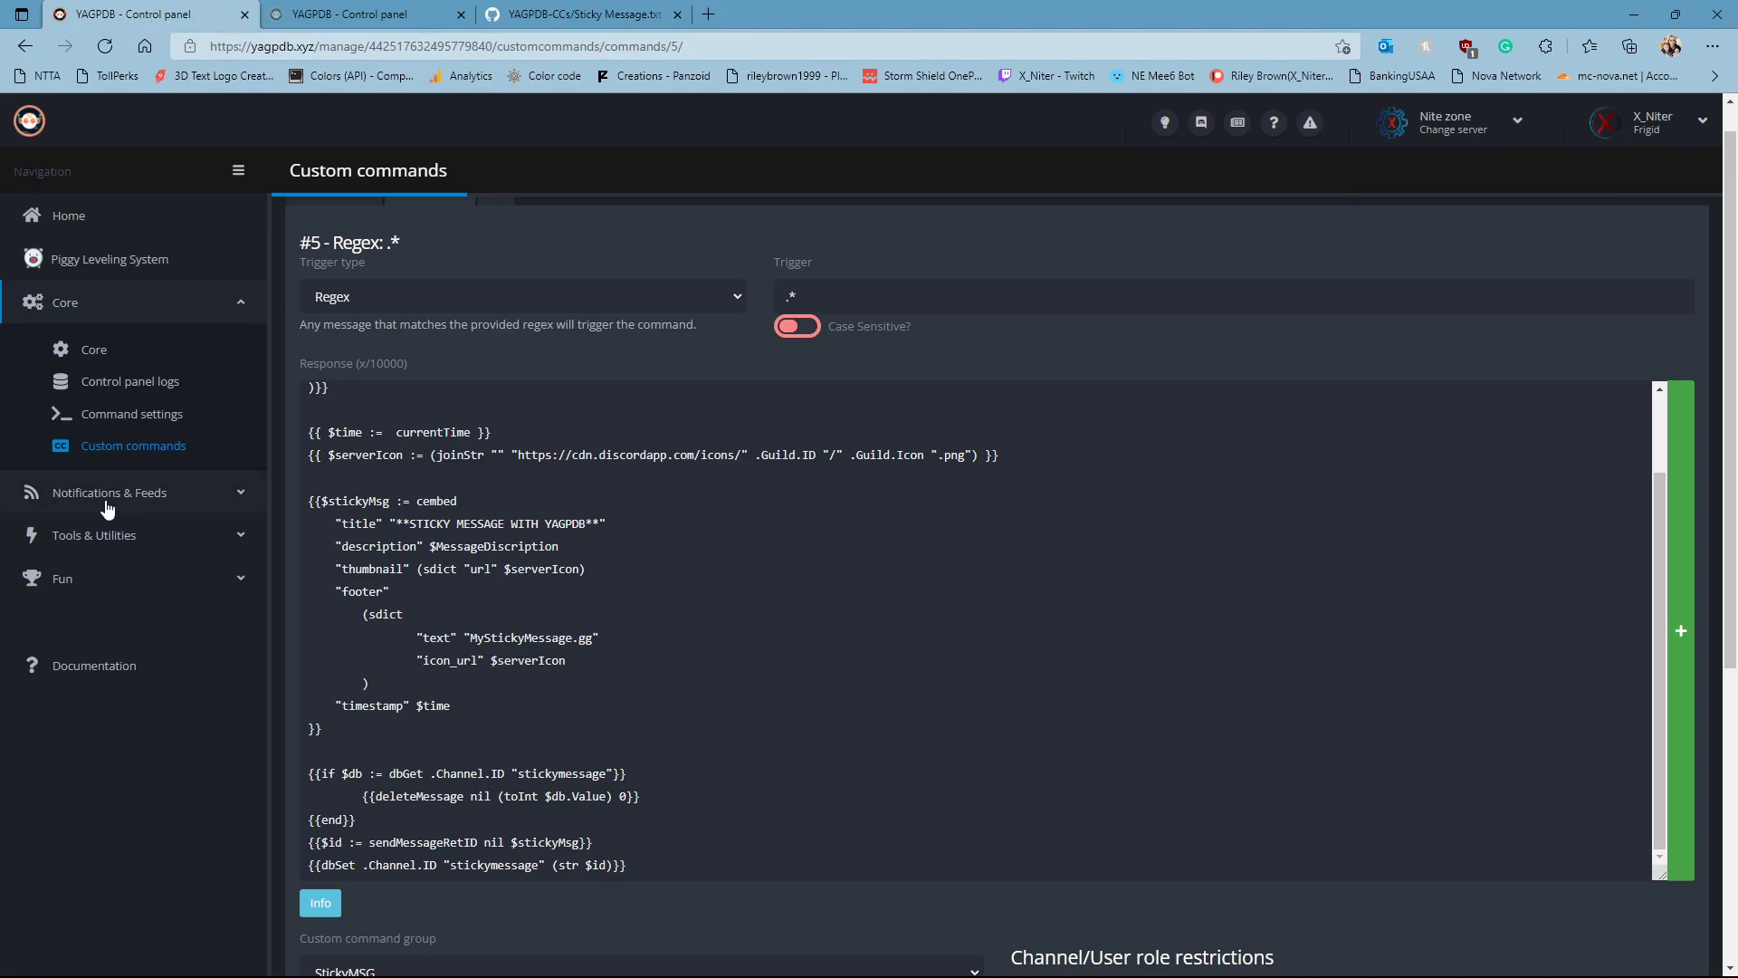
scroll(380, 408, up, 3)
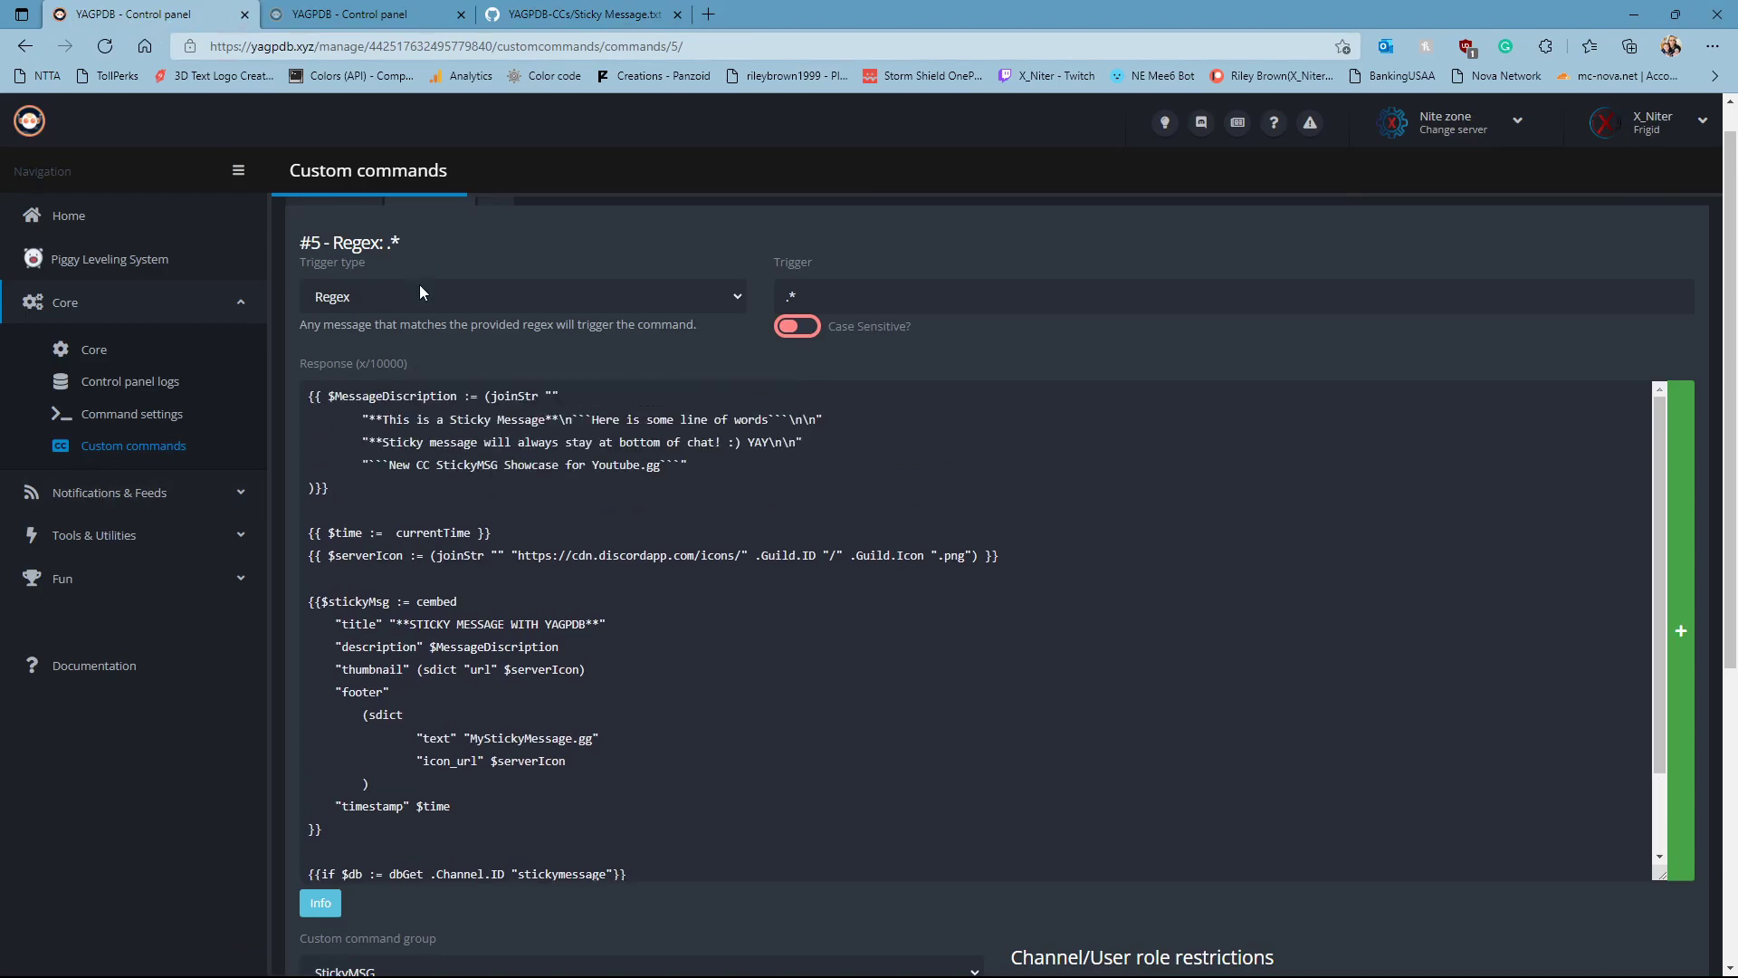
click(494, 229)
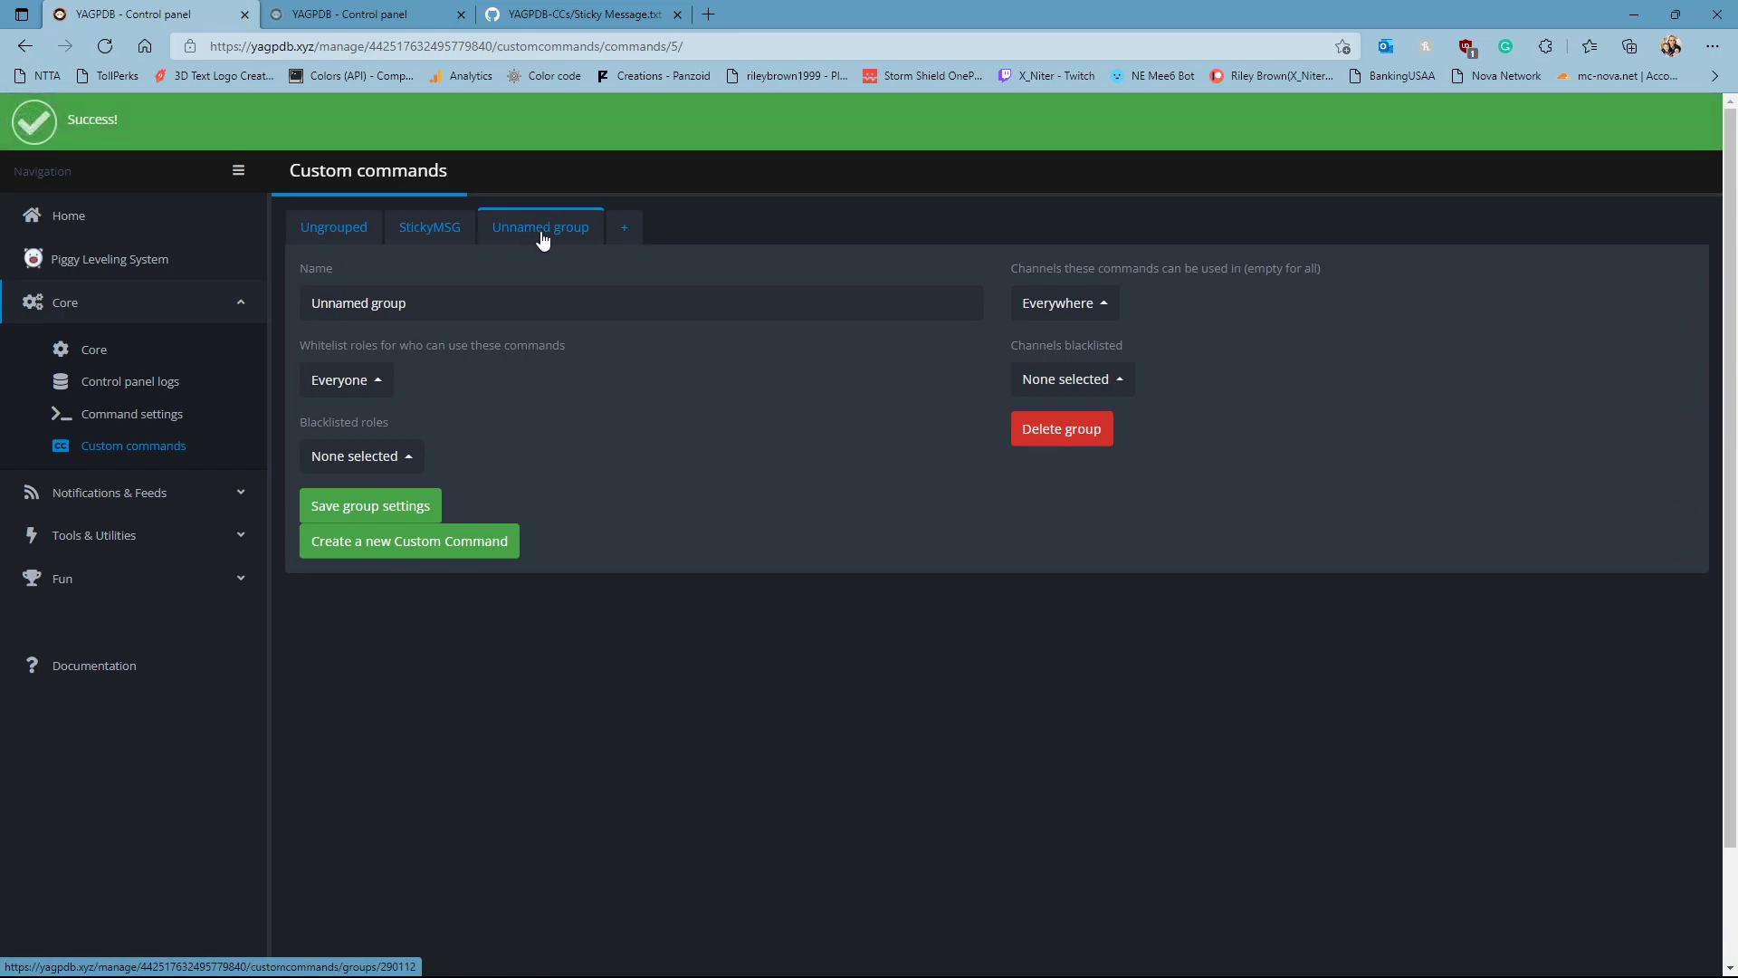
drag(407, 303, 308, 311)
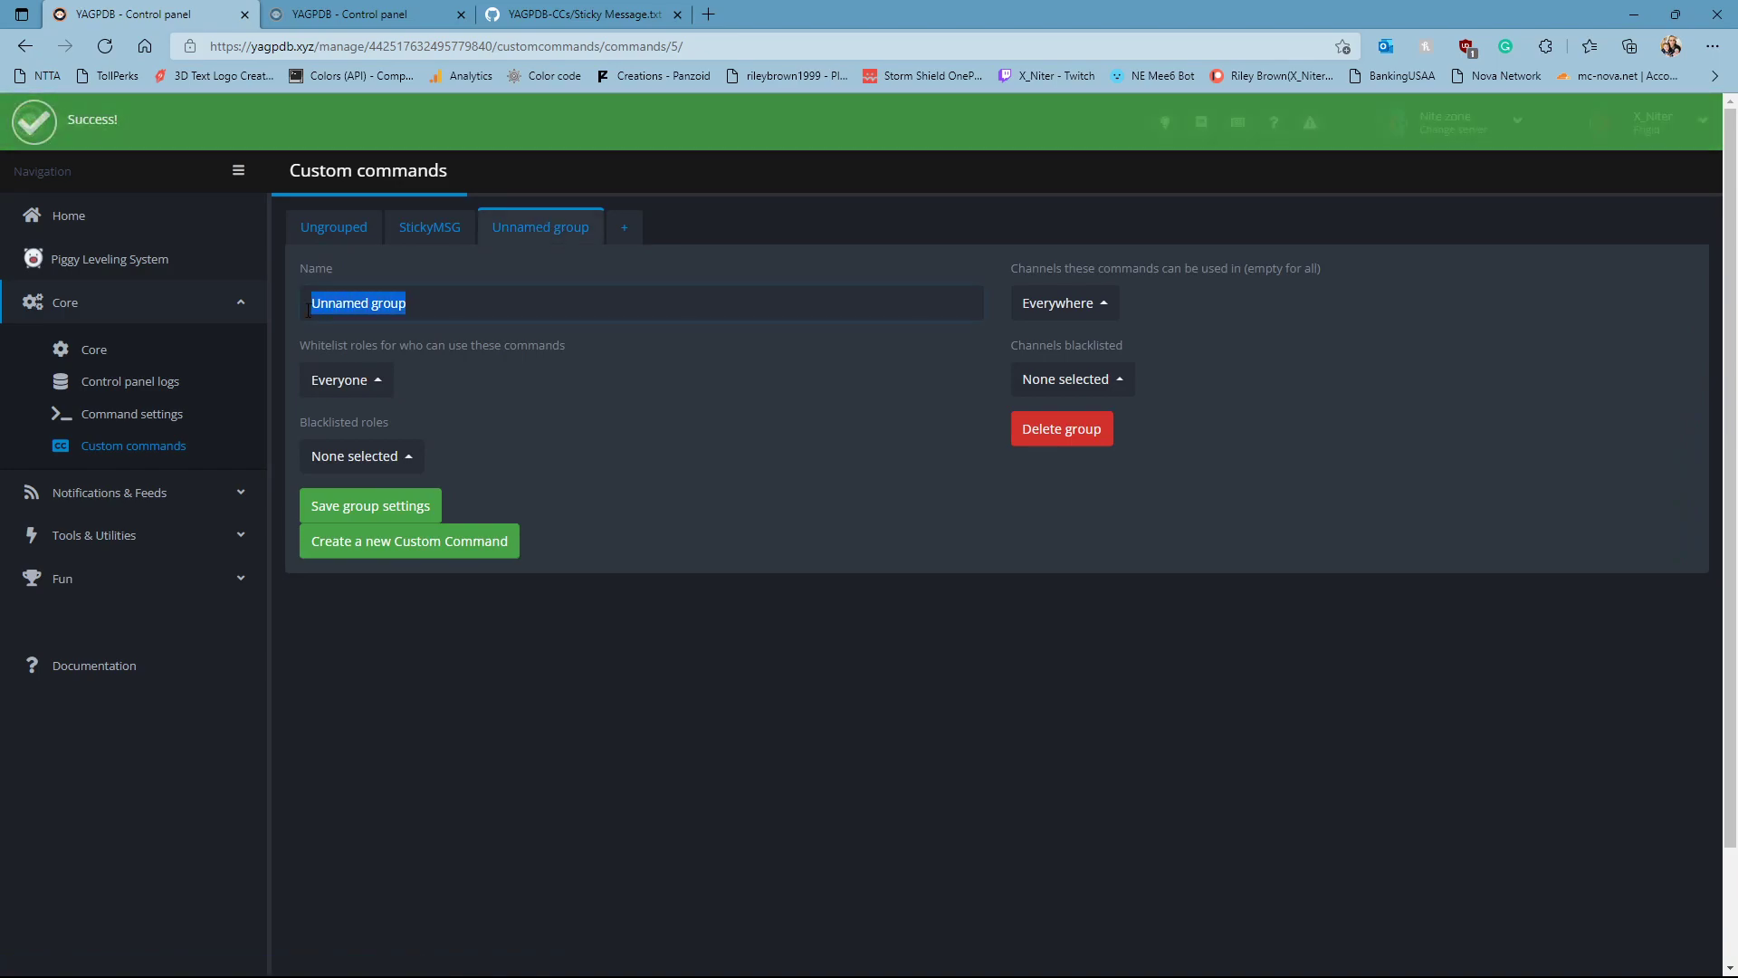
text(Some )
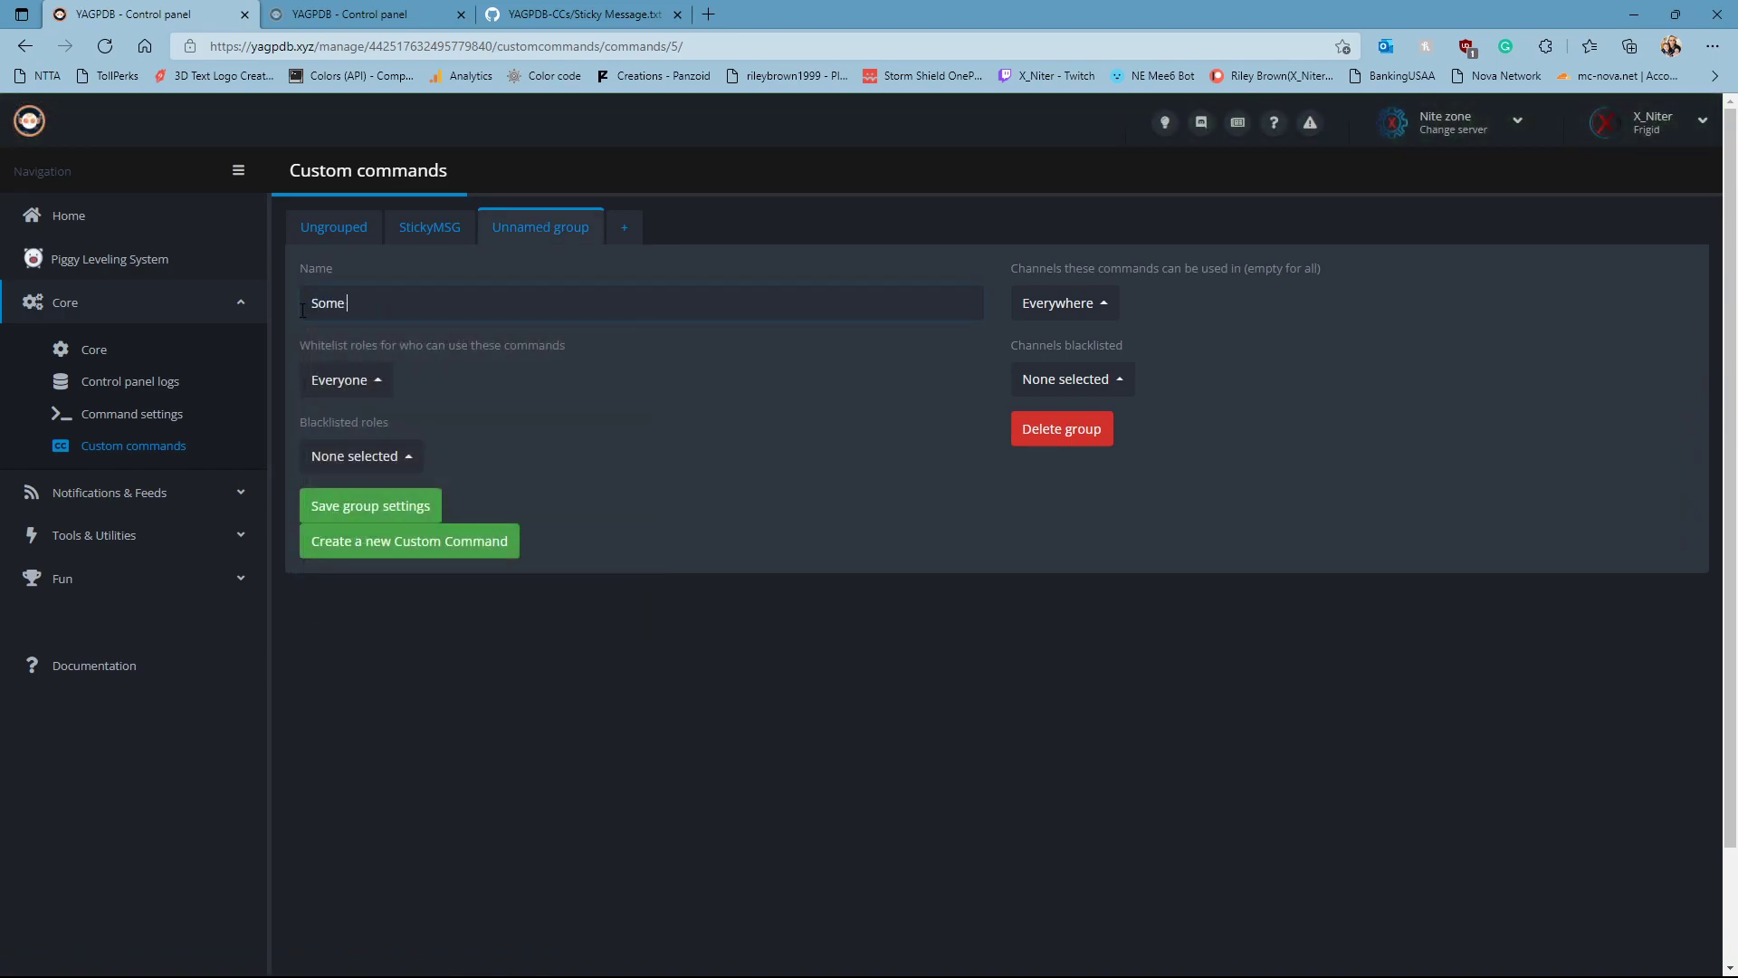
text(Name Stickymsg)
click(657, 544)
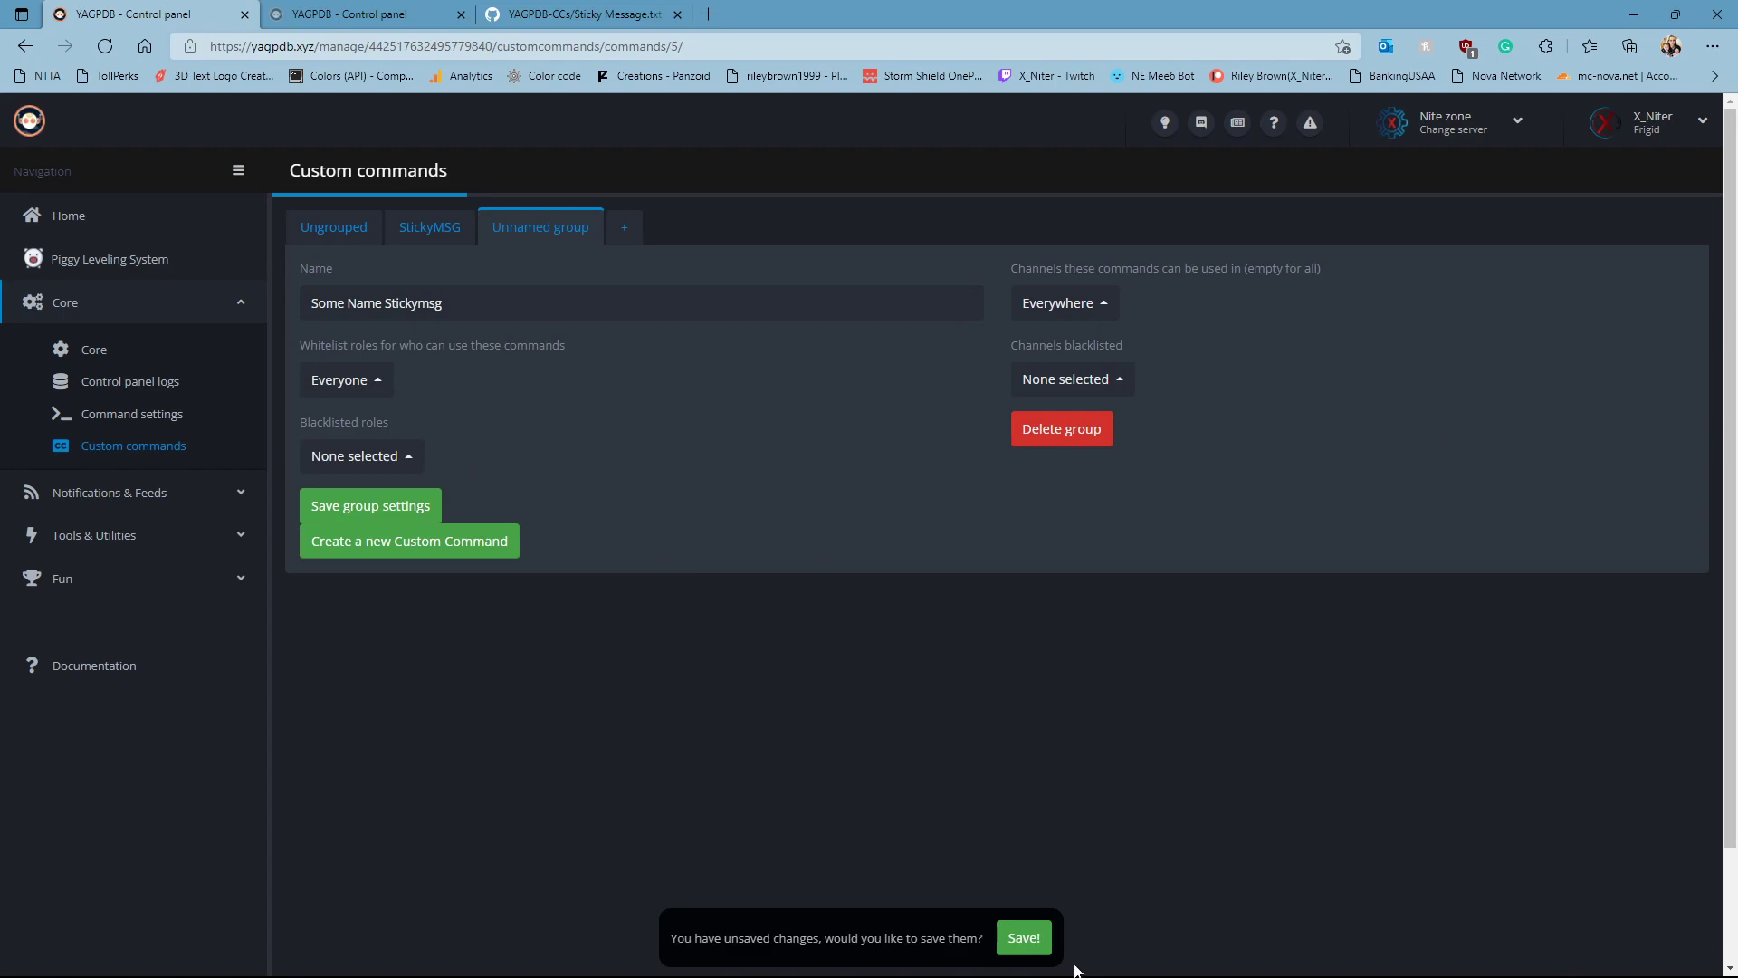
click(1023, 938)
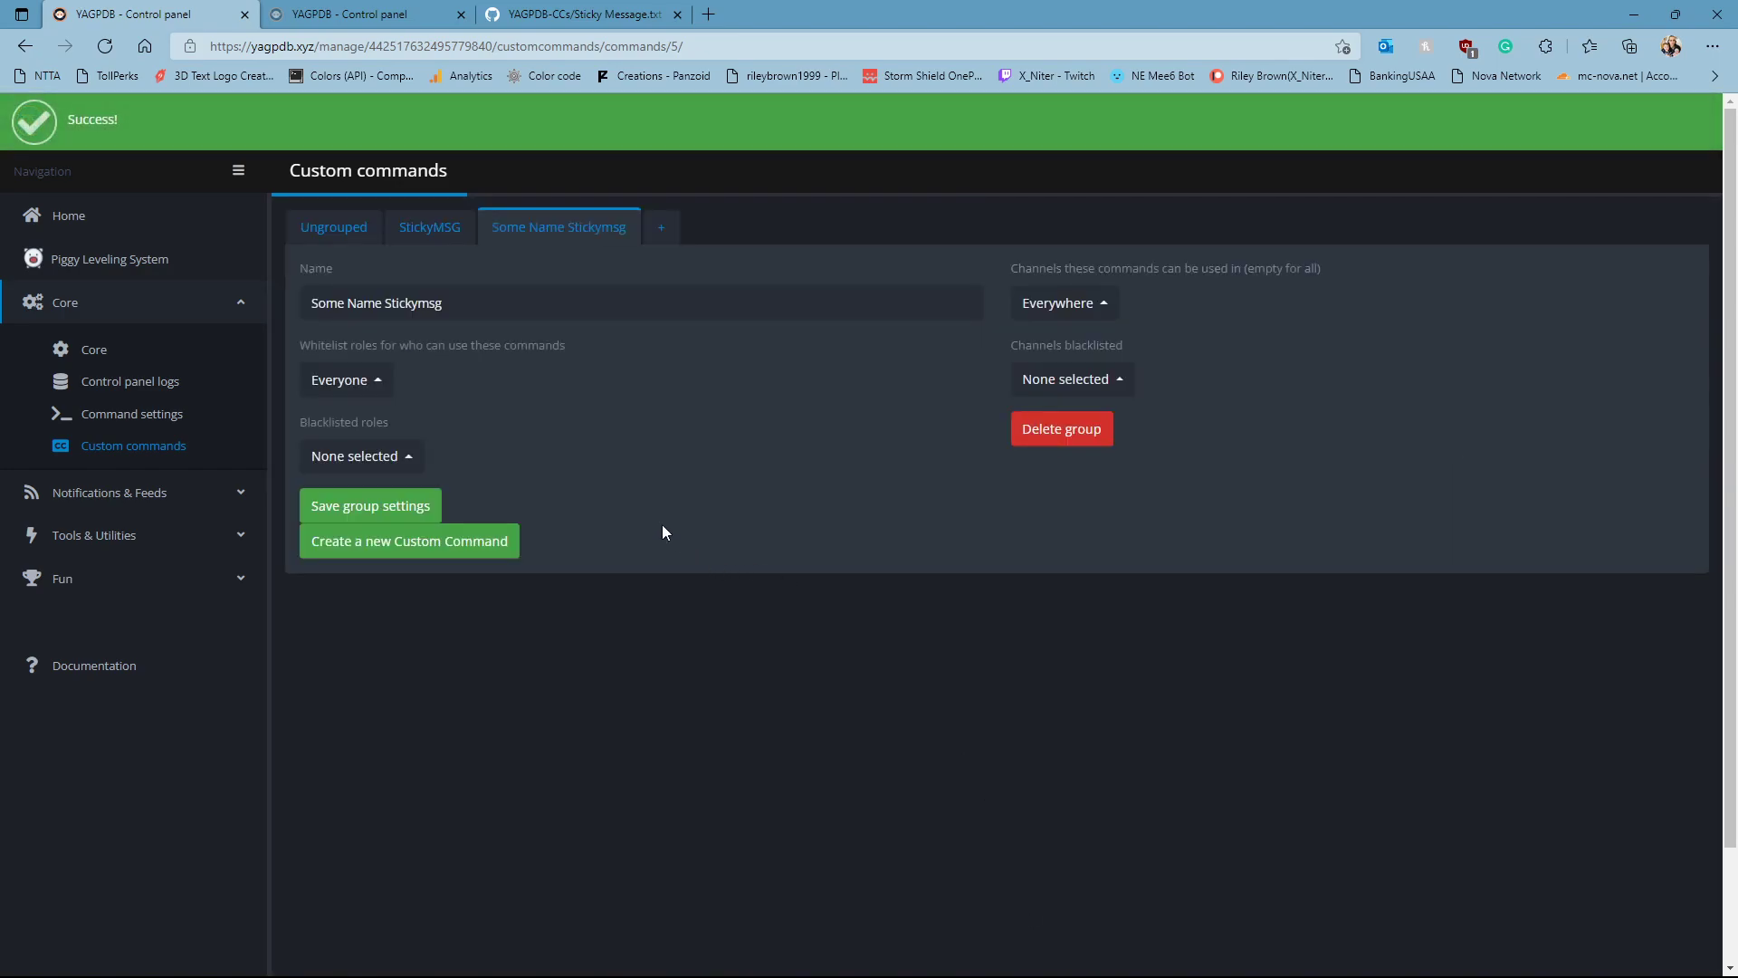
Create a new custom command with the pasted sticky code as response and Regex trigger '.*'
click(453, 546)
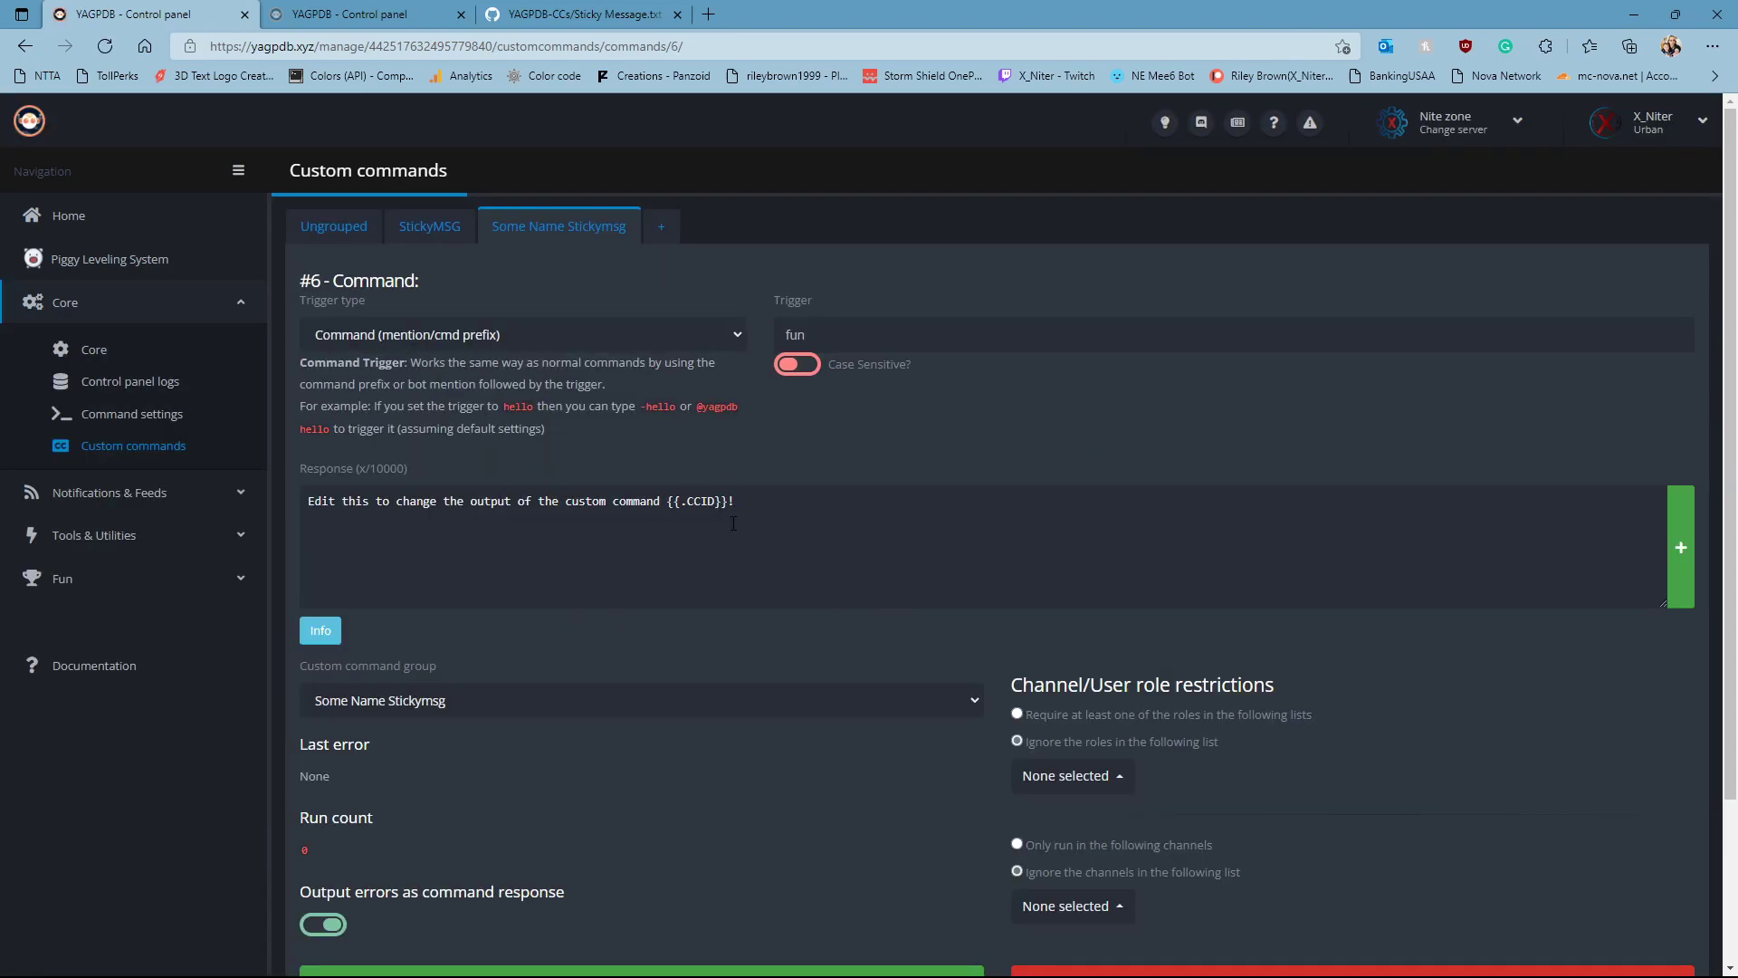
drag(734, 523, 331, 533)
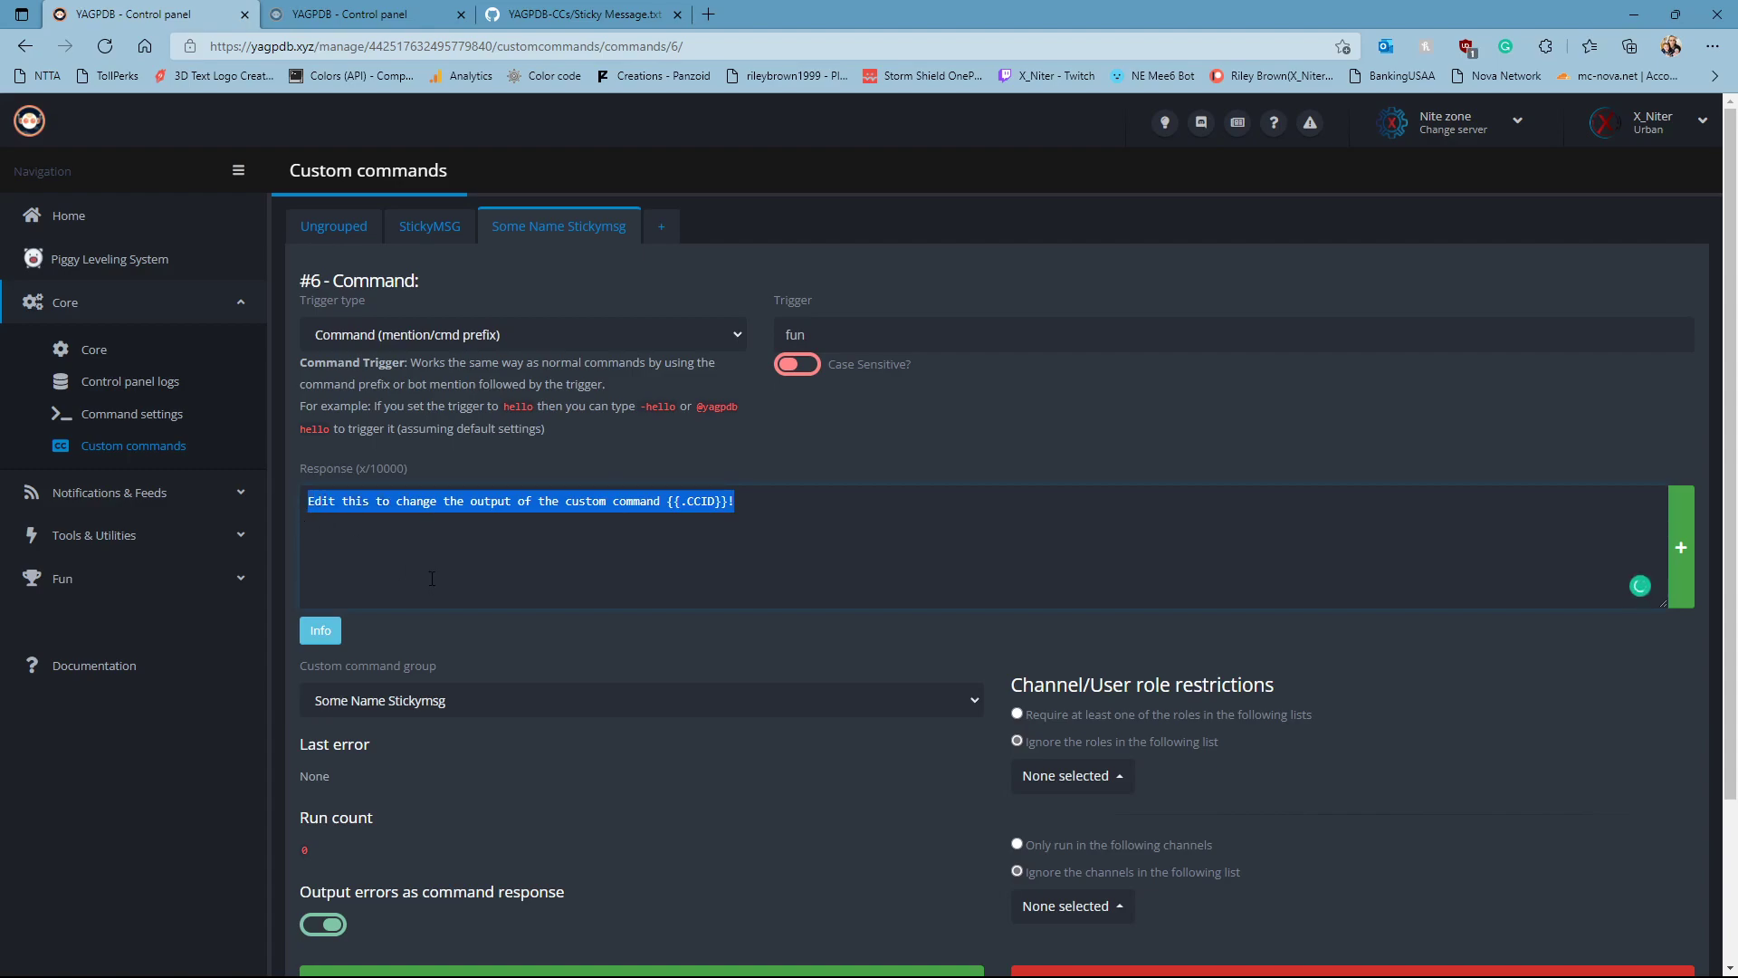
key(ctrl+v)
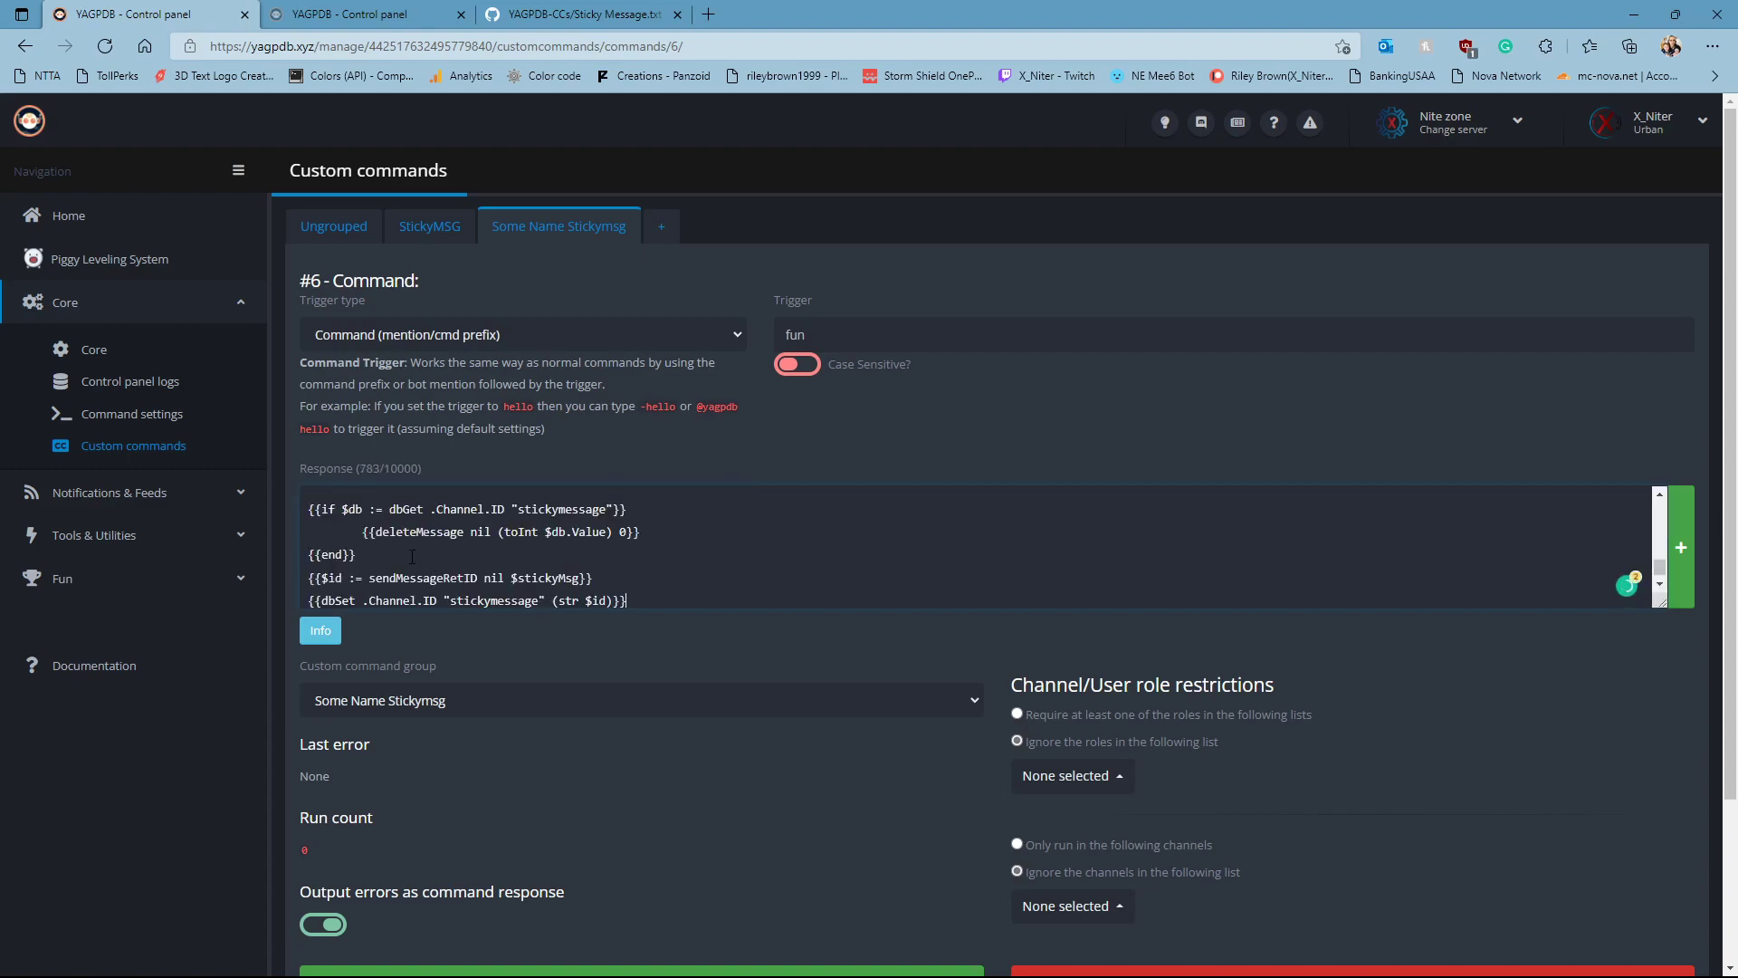
click(379, 338)
click(335, 438)
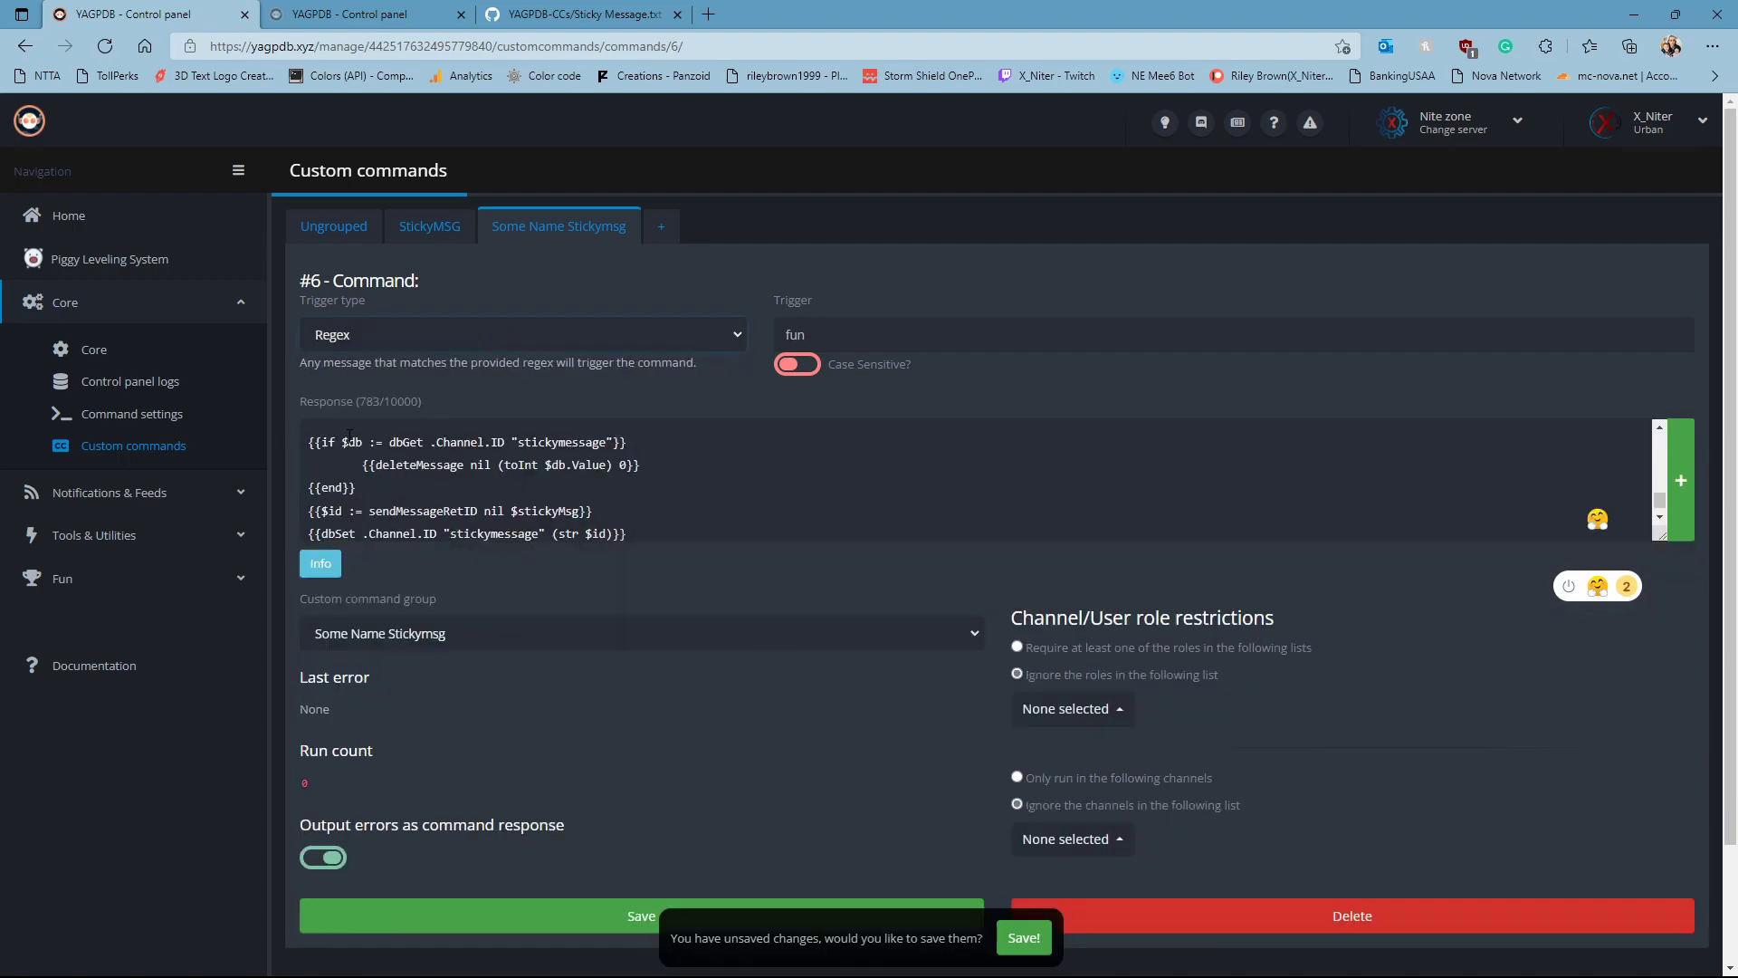
click(830, 335)
key(ctrl+a)
text(.*)
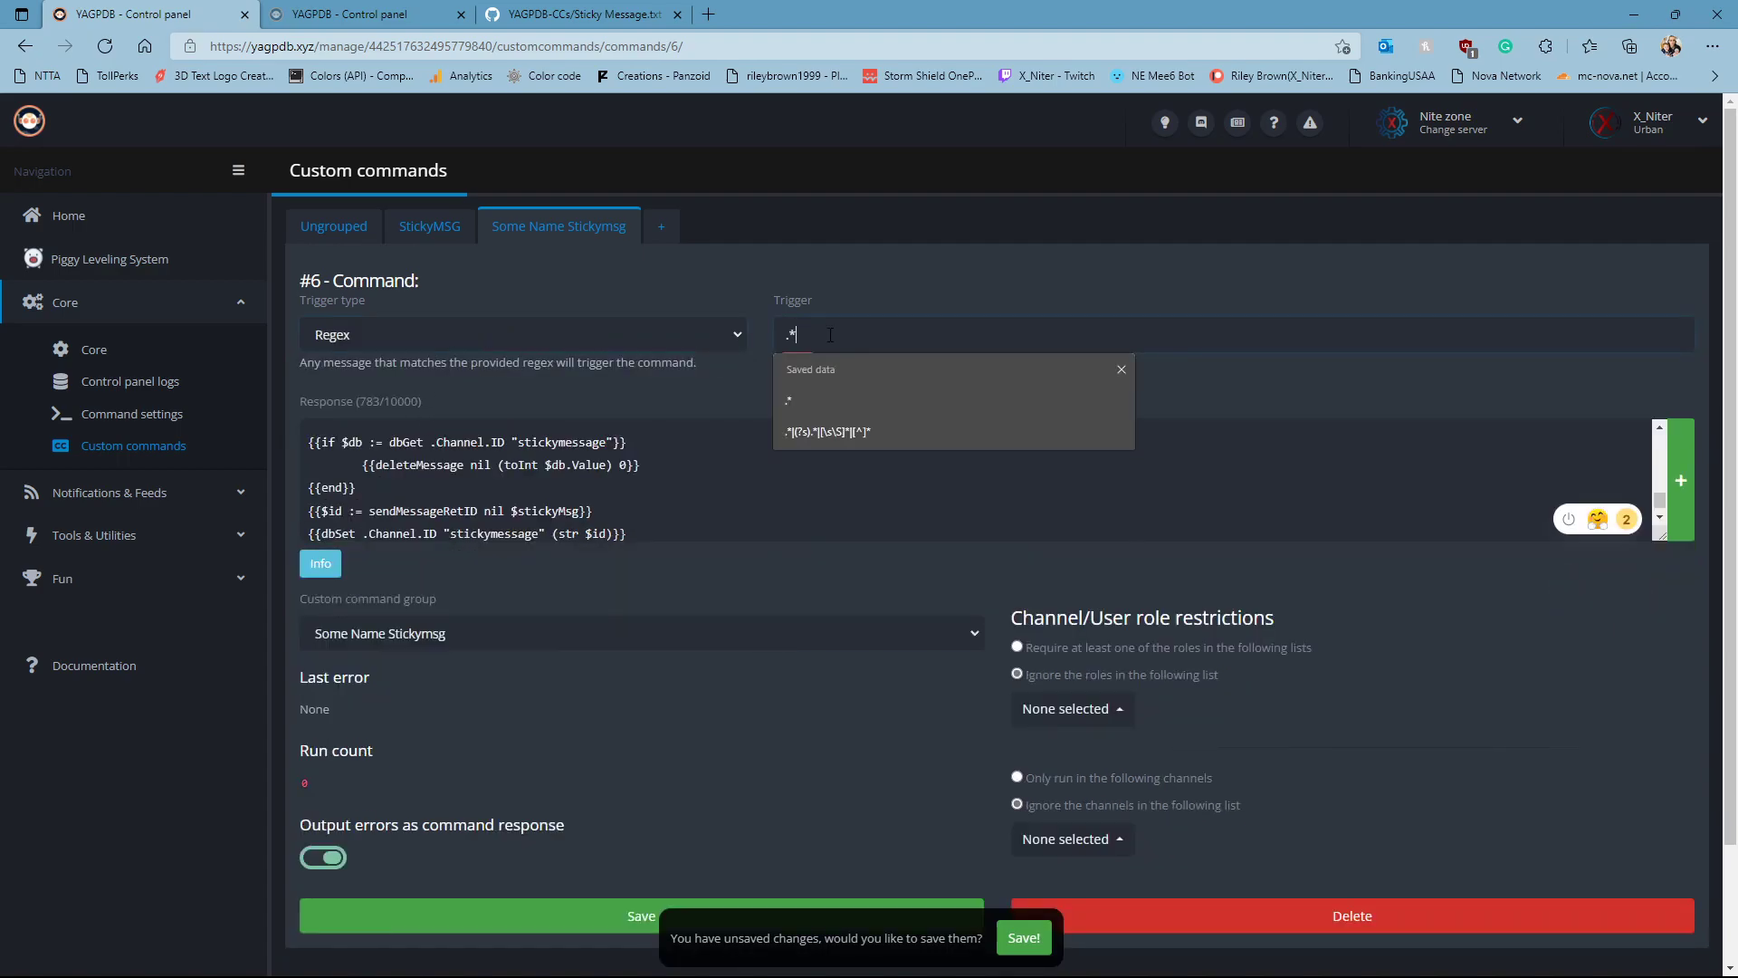
click(839, 276)
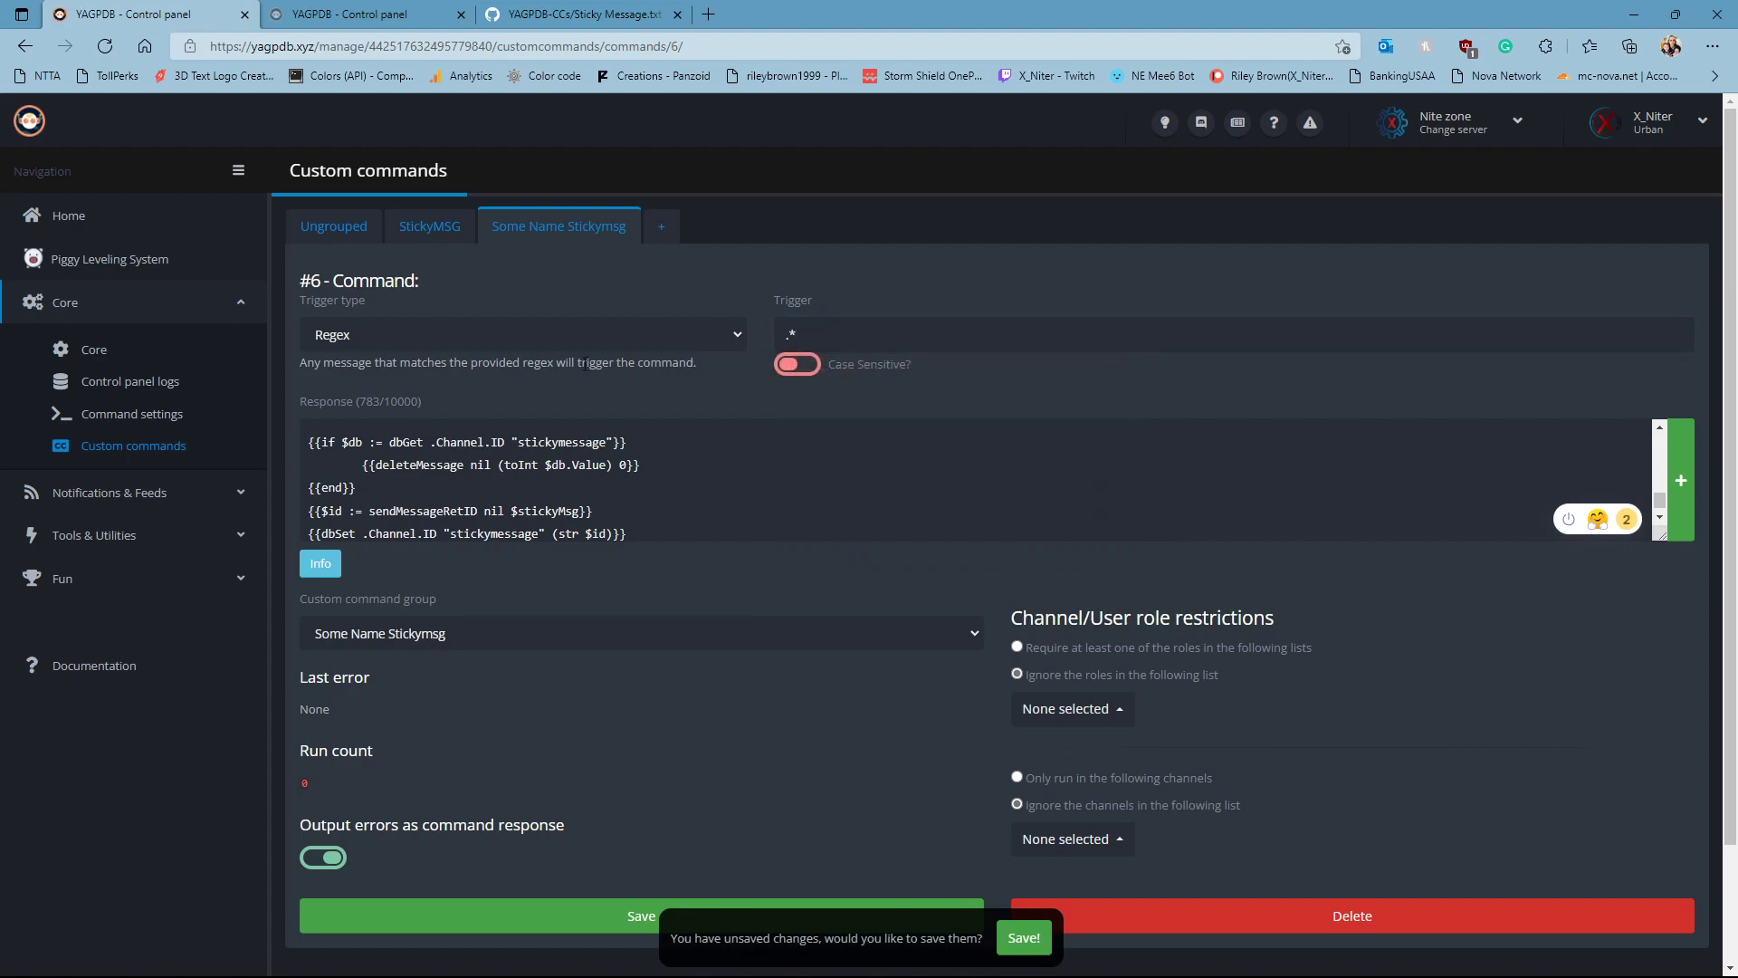
click(792, 344)
click(757, 296)
Restrict the command to run only in #stickymsg-test and save it
scroll(673, 670, down, 2)
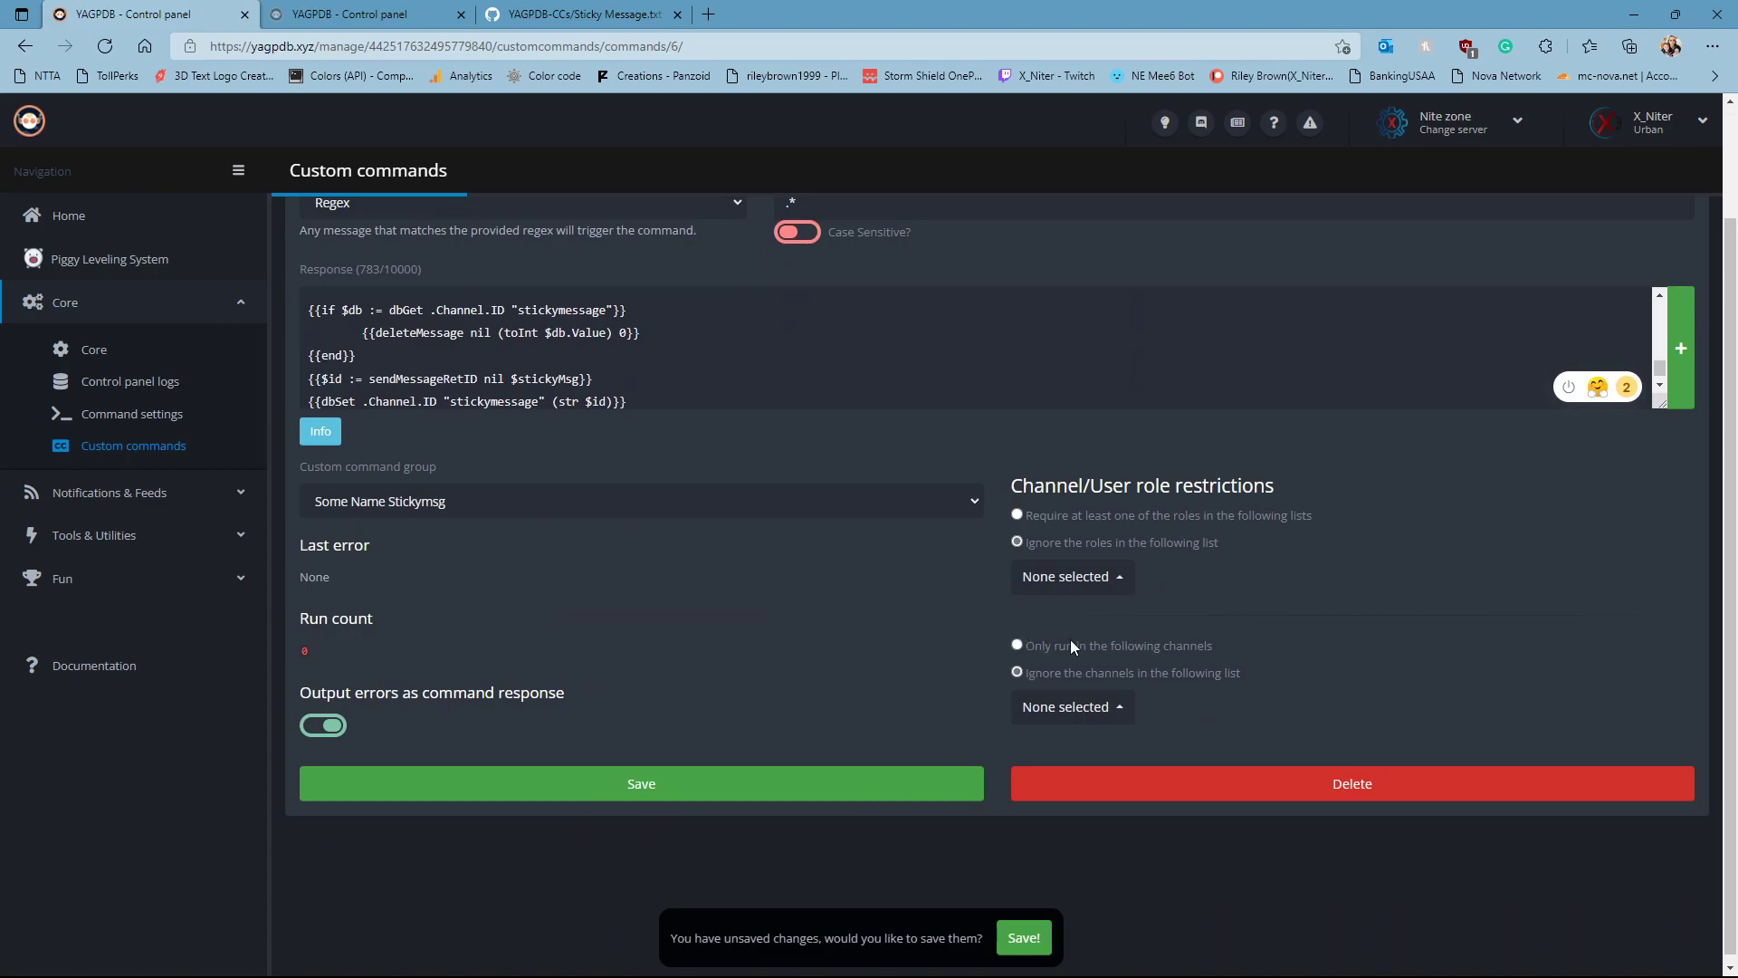
click(1018, 644)
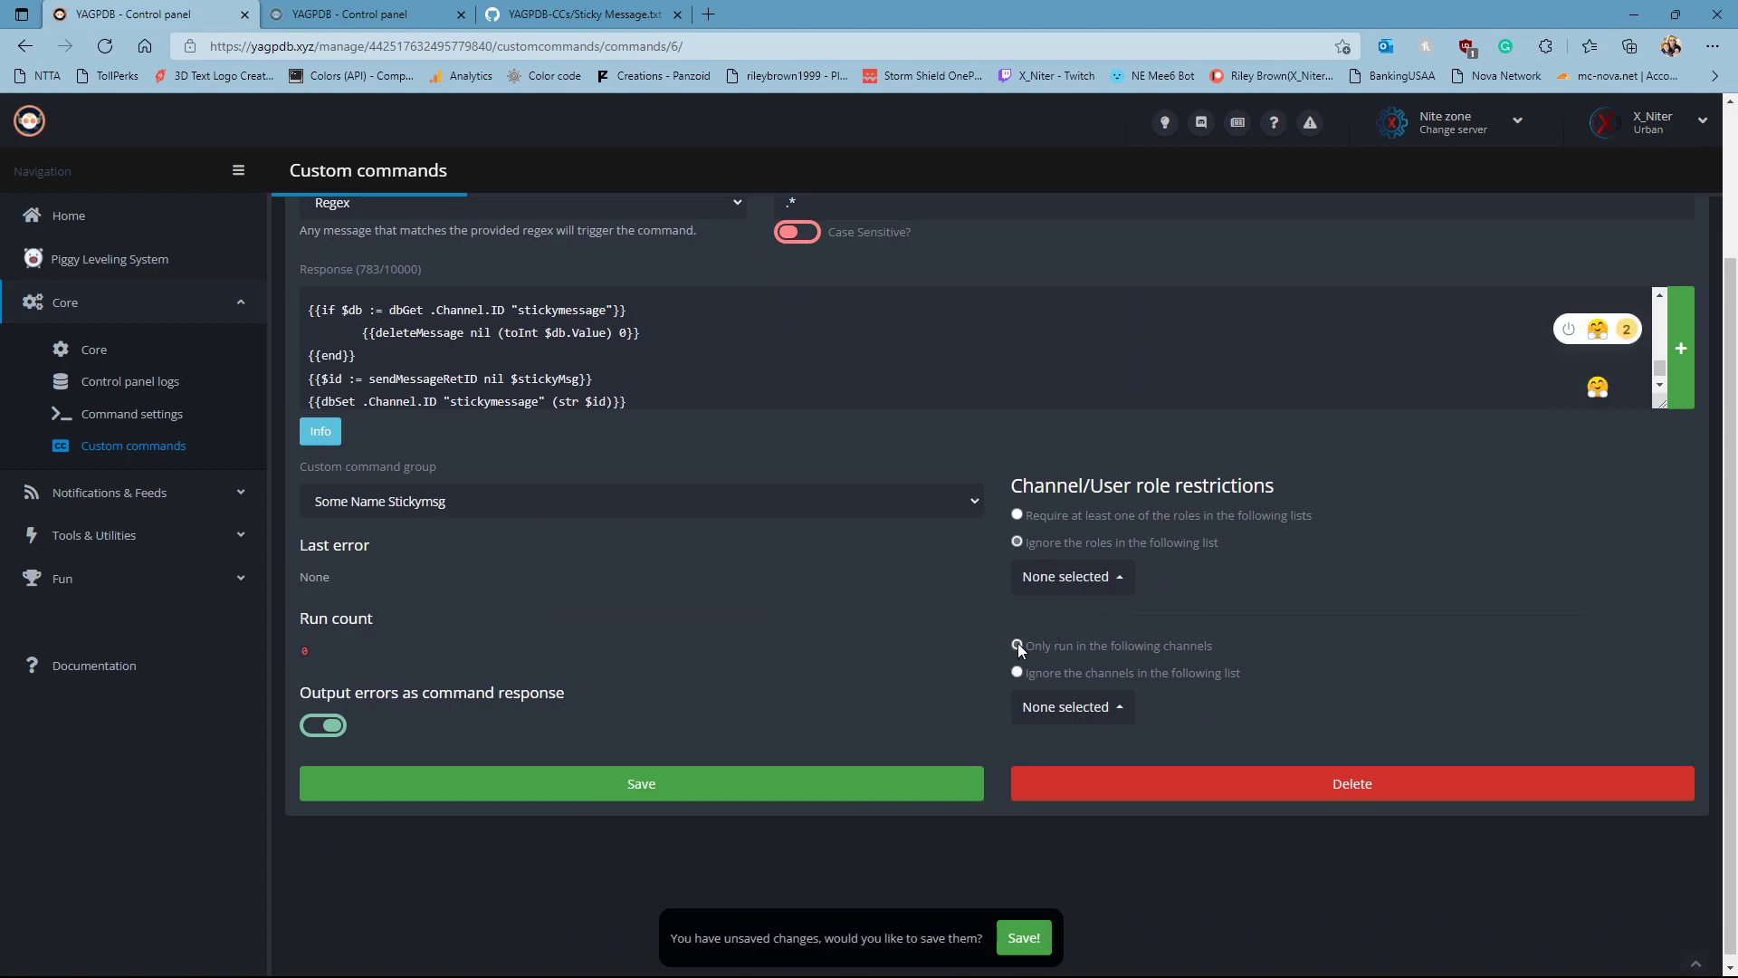
click(1098, 714)
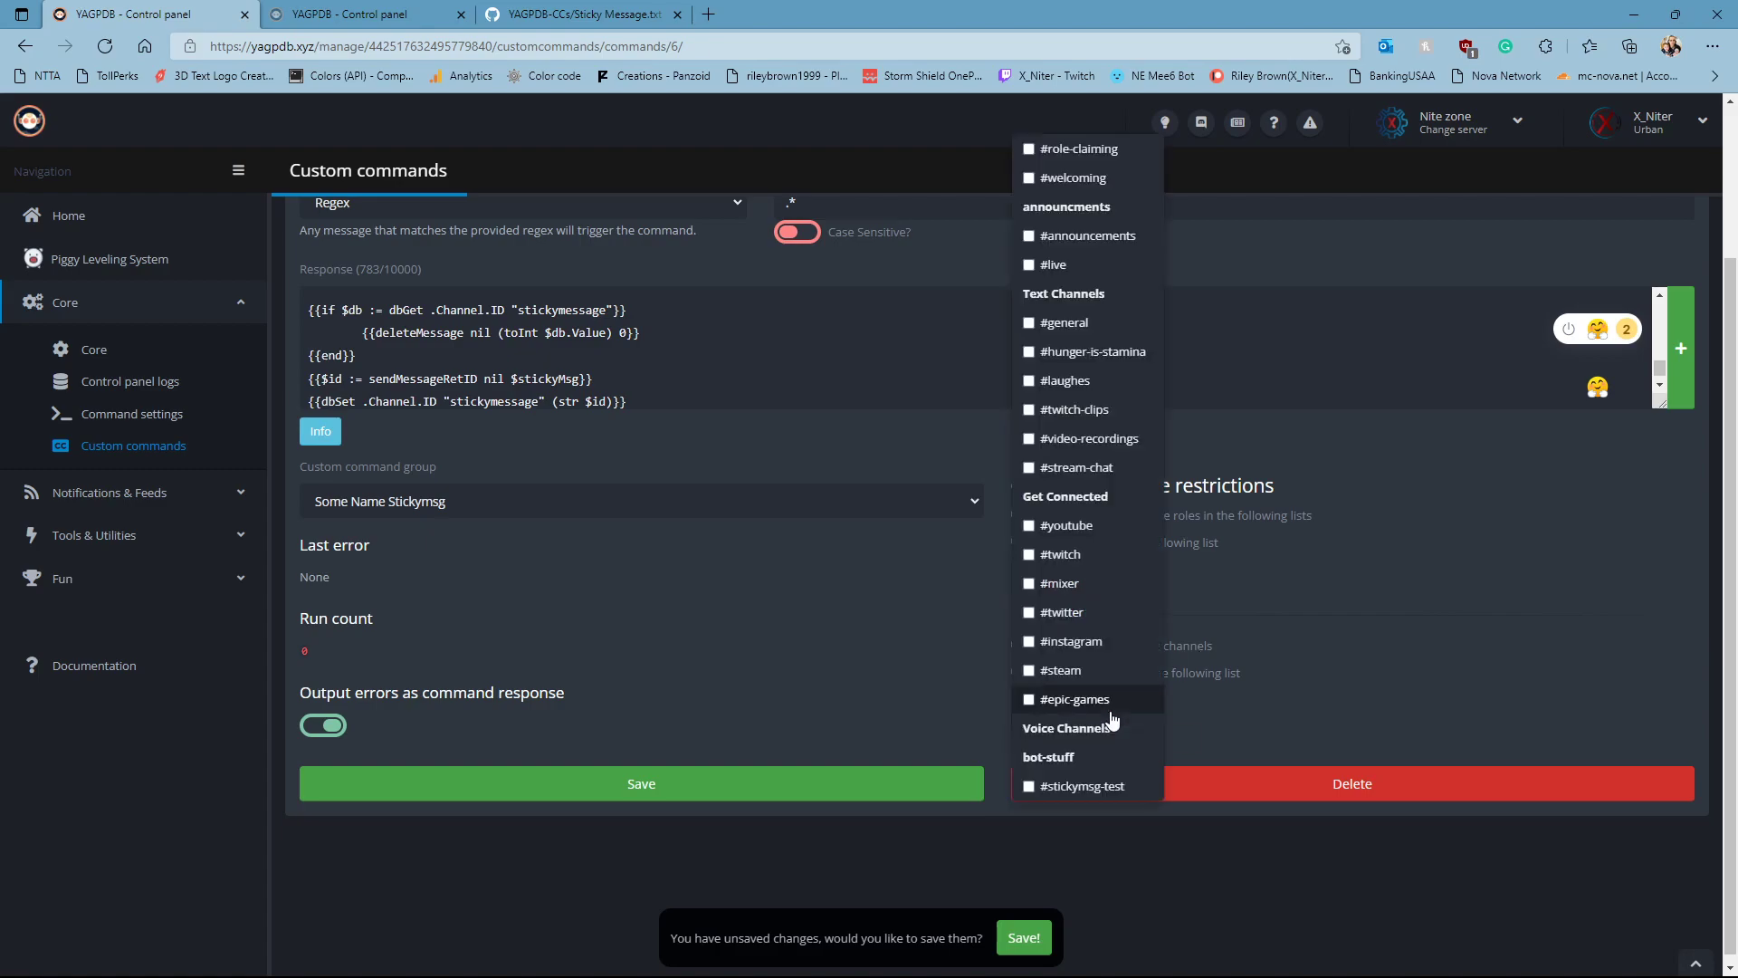
click(1029, 785)
click(931, 684)
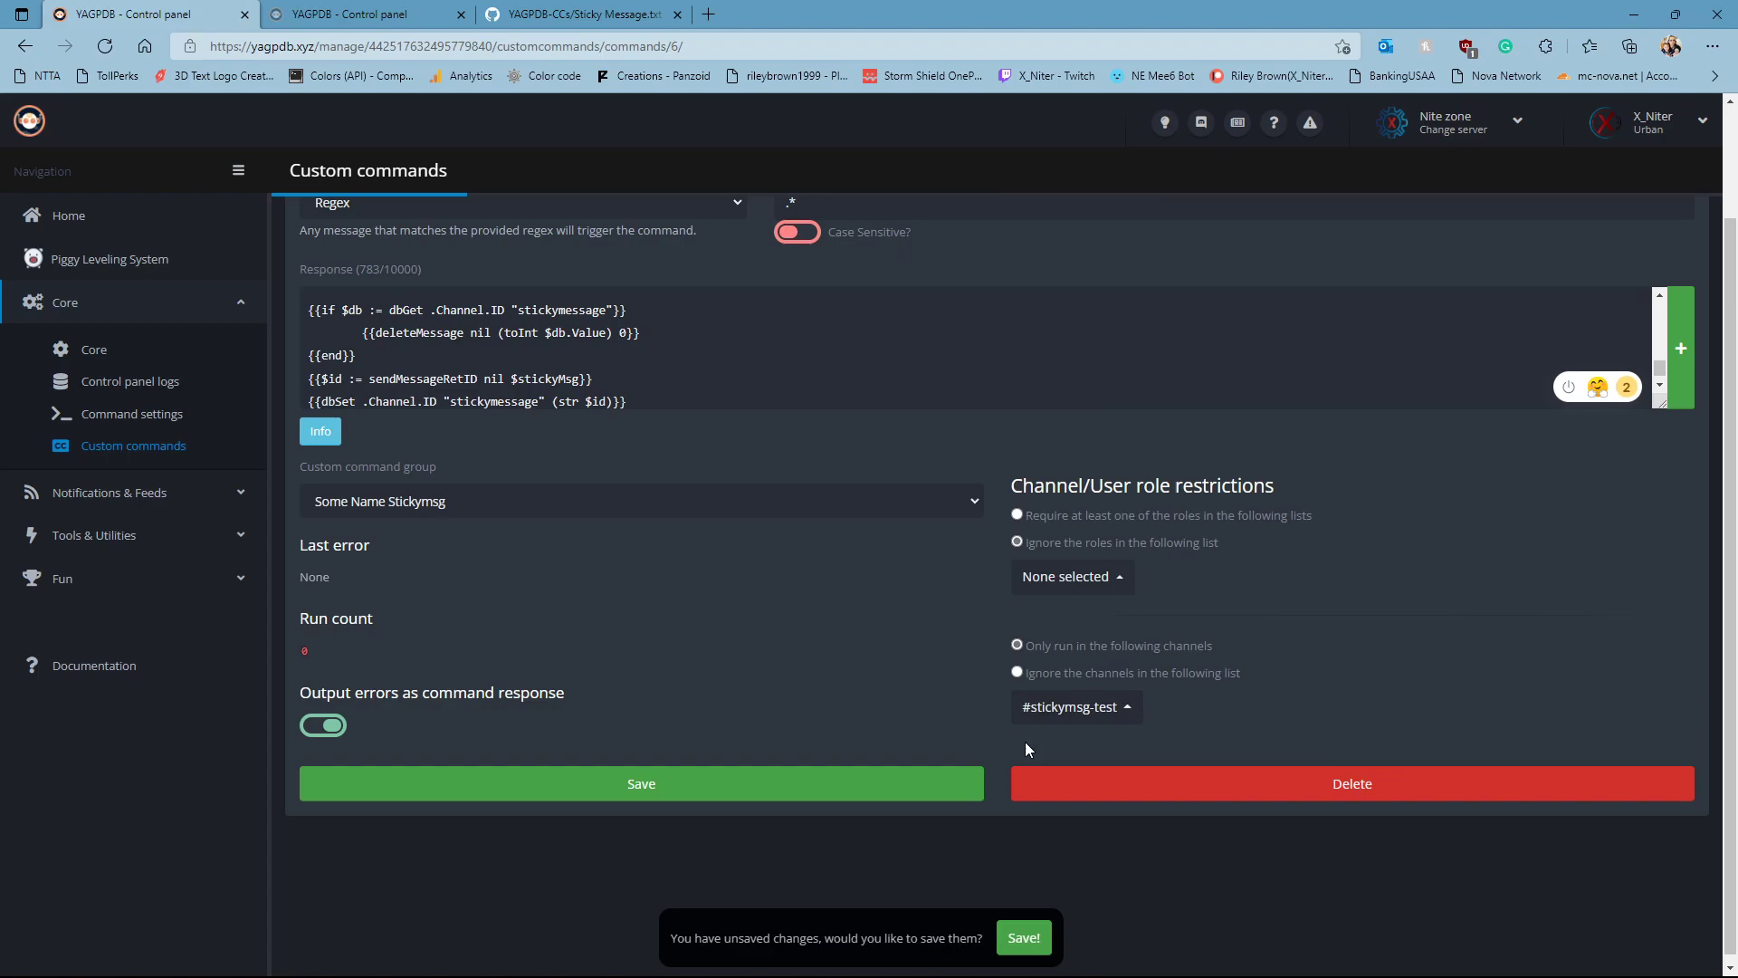
click(1024, 937)
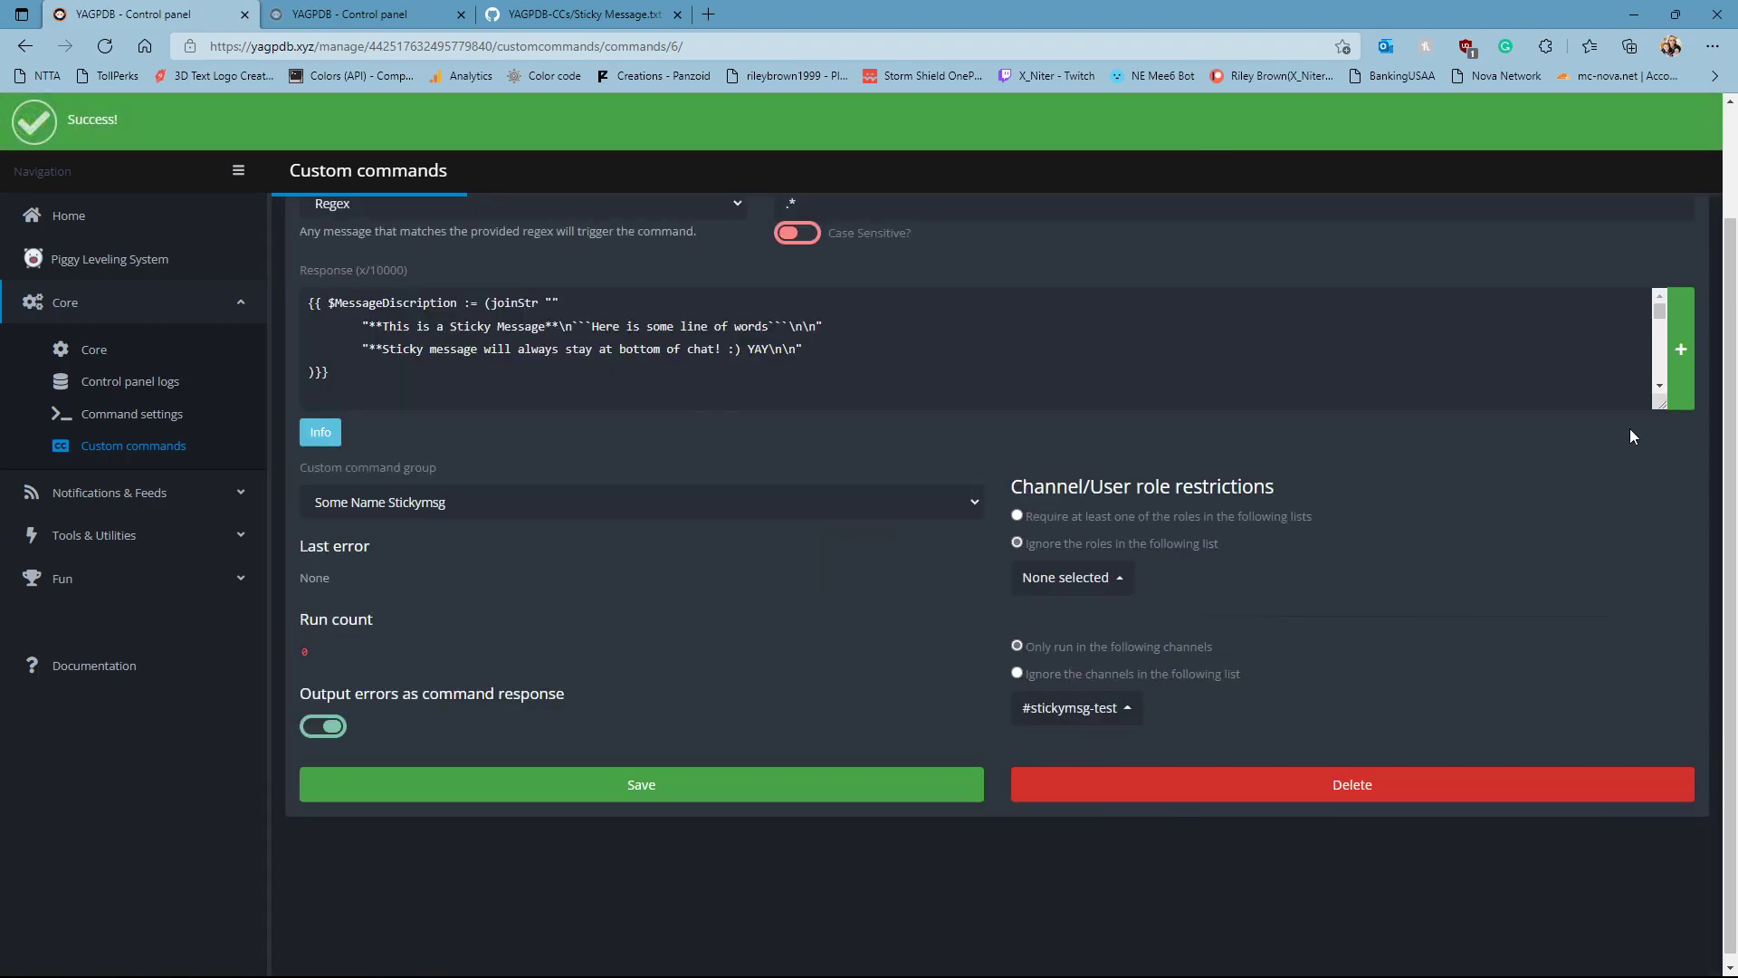
Enlarge the Response box and insert a new line in the sticky description string
drag(1662, 403, 1560, 909)
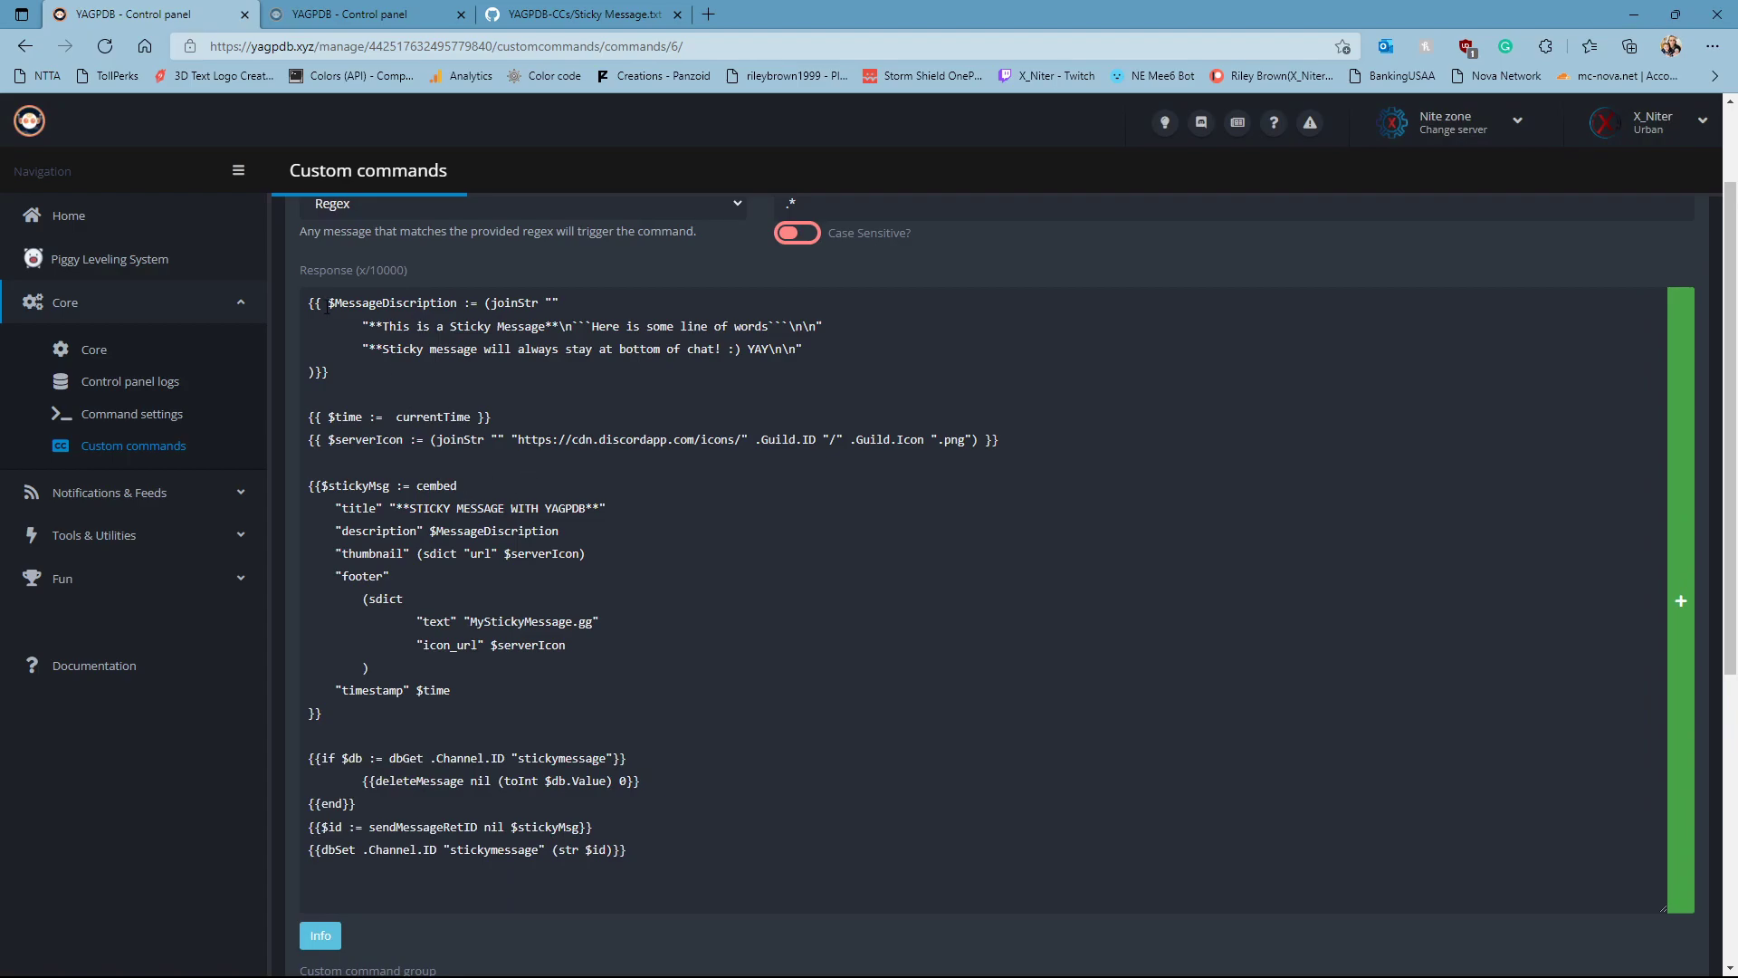
drag(328, 302, 471, 302)
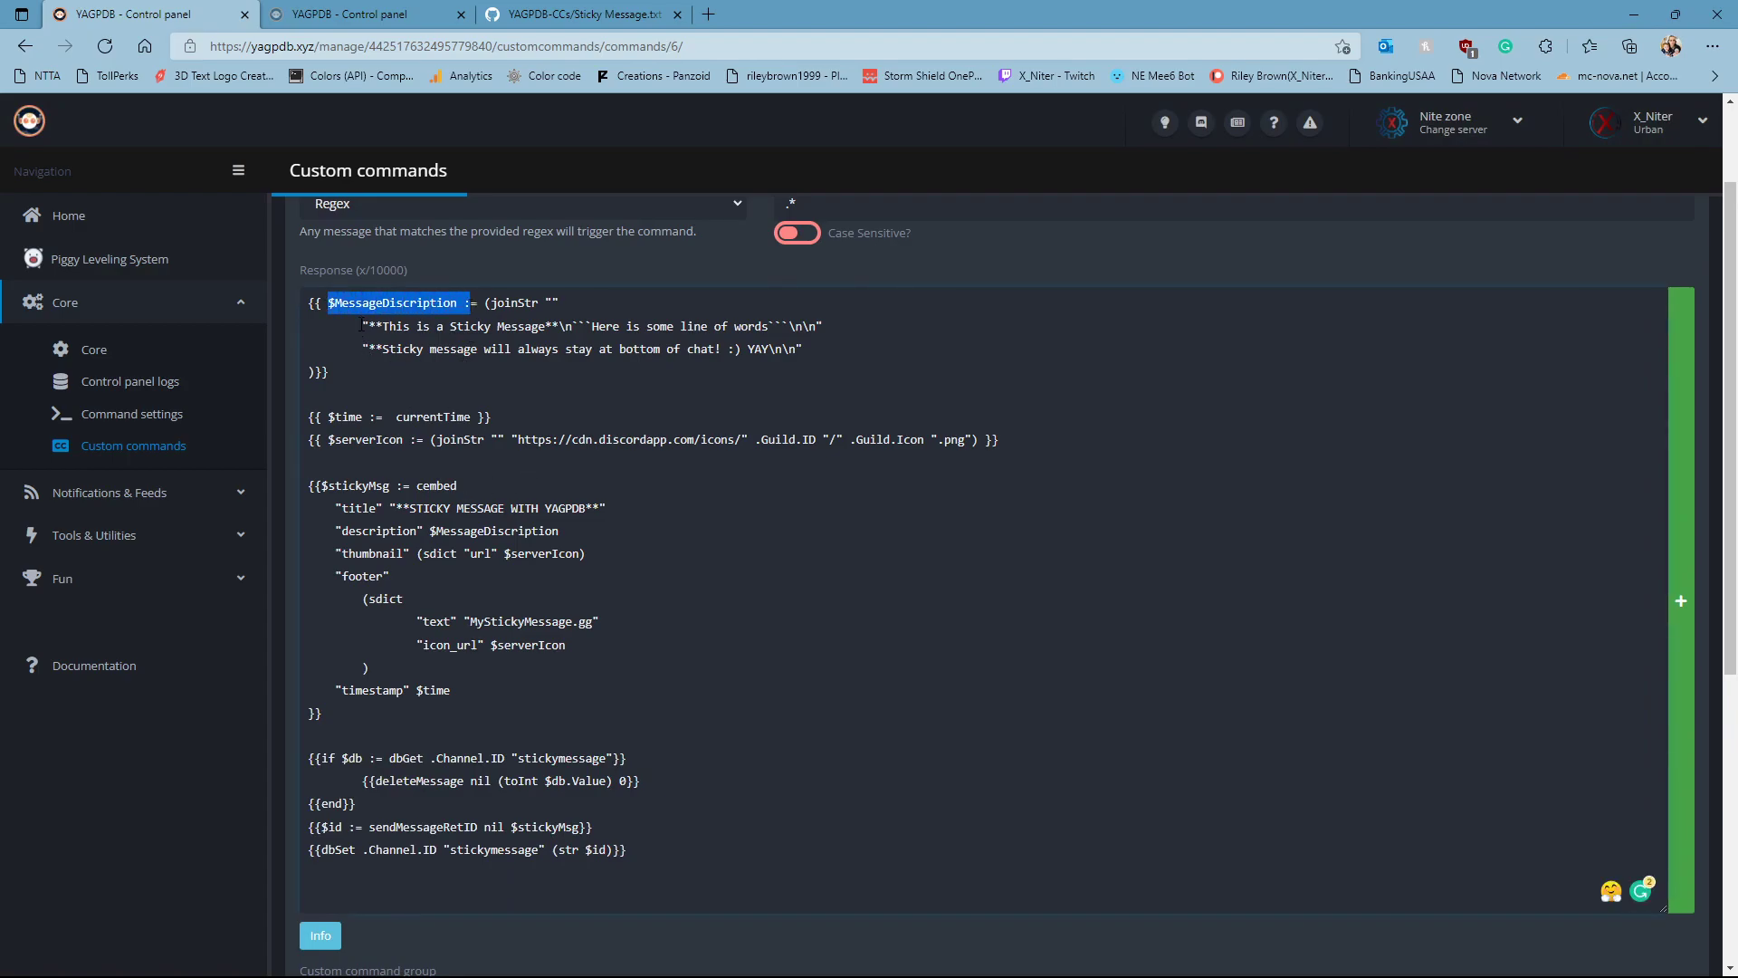
click(410, 326)
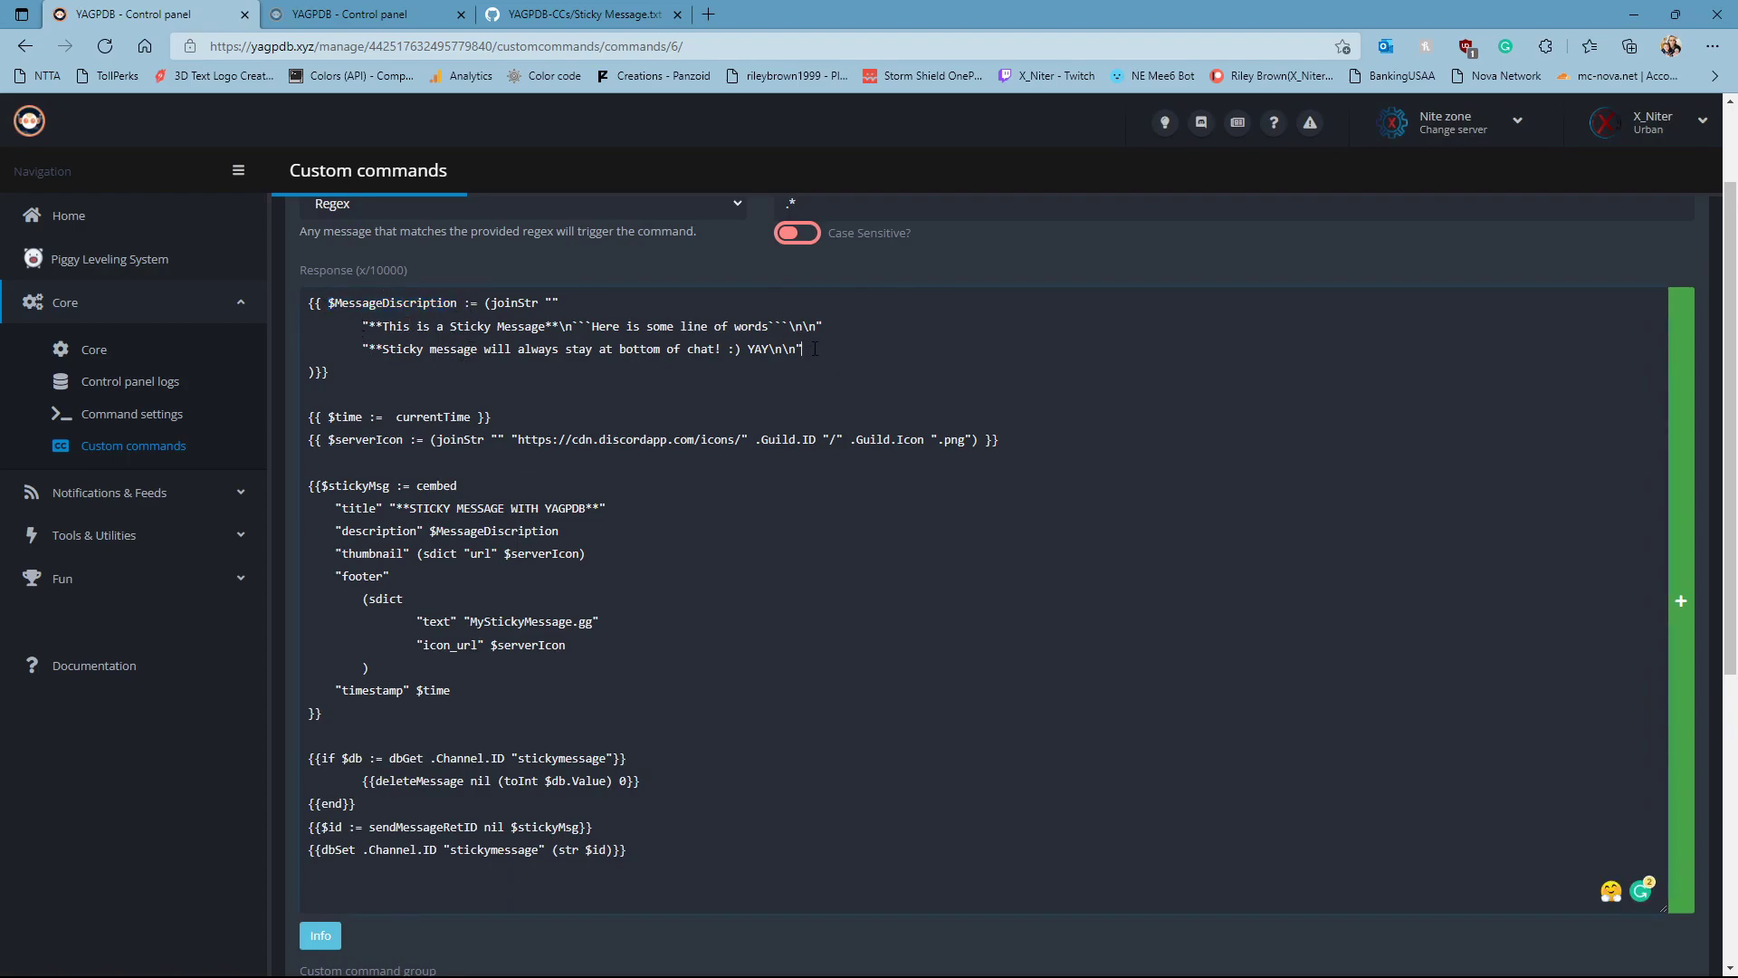
drag(359, 326, 821, 326)
click(812, 348)
key(Return)
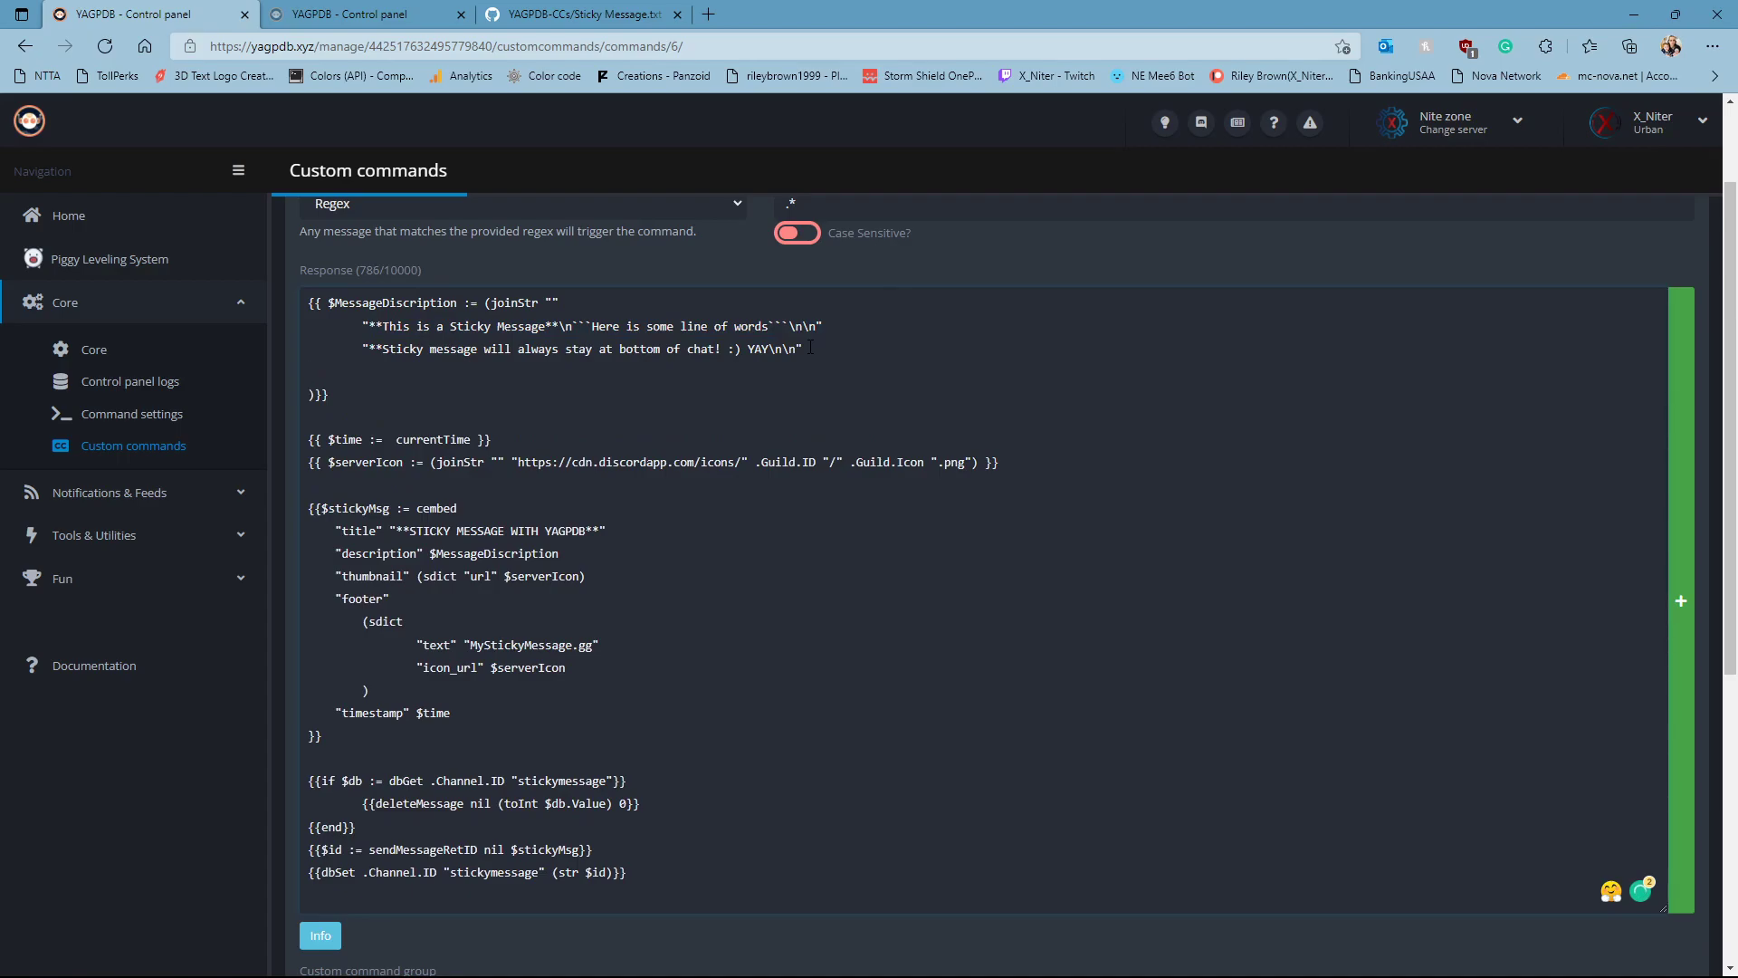
text(" ")
drag(369, 328, 389, 328)
drag(540, 328, 559, 327)
drag(788, 327, 817, 334)
drag(579, 316, 790, 327)
Write '*Some small text*\n' on the new description line and copy it
click(820, 360)
text(Some small text)
text(*\n)
drag(508, 371, 362, 373)
key(ctrl+c)
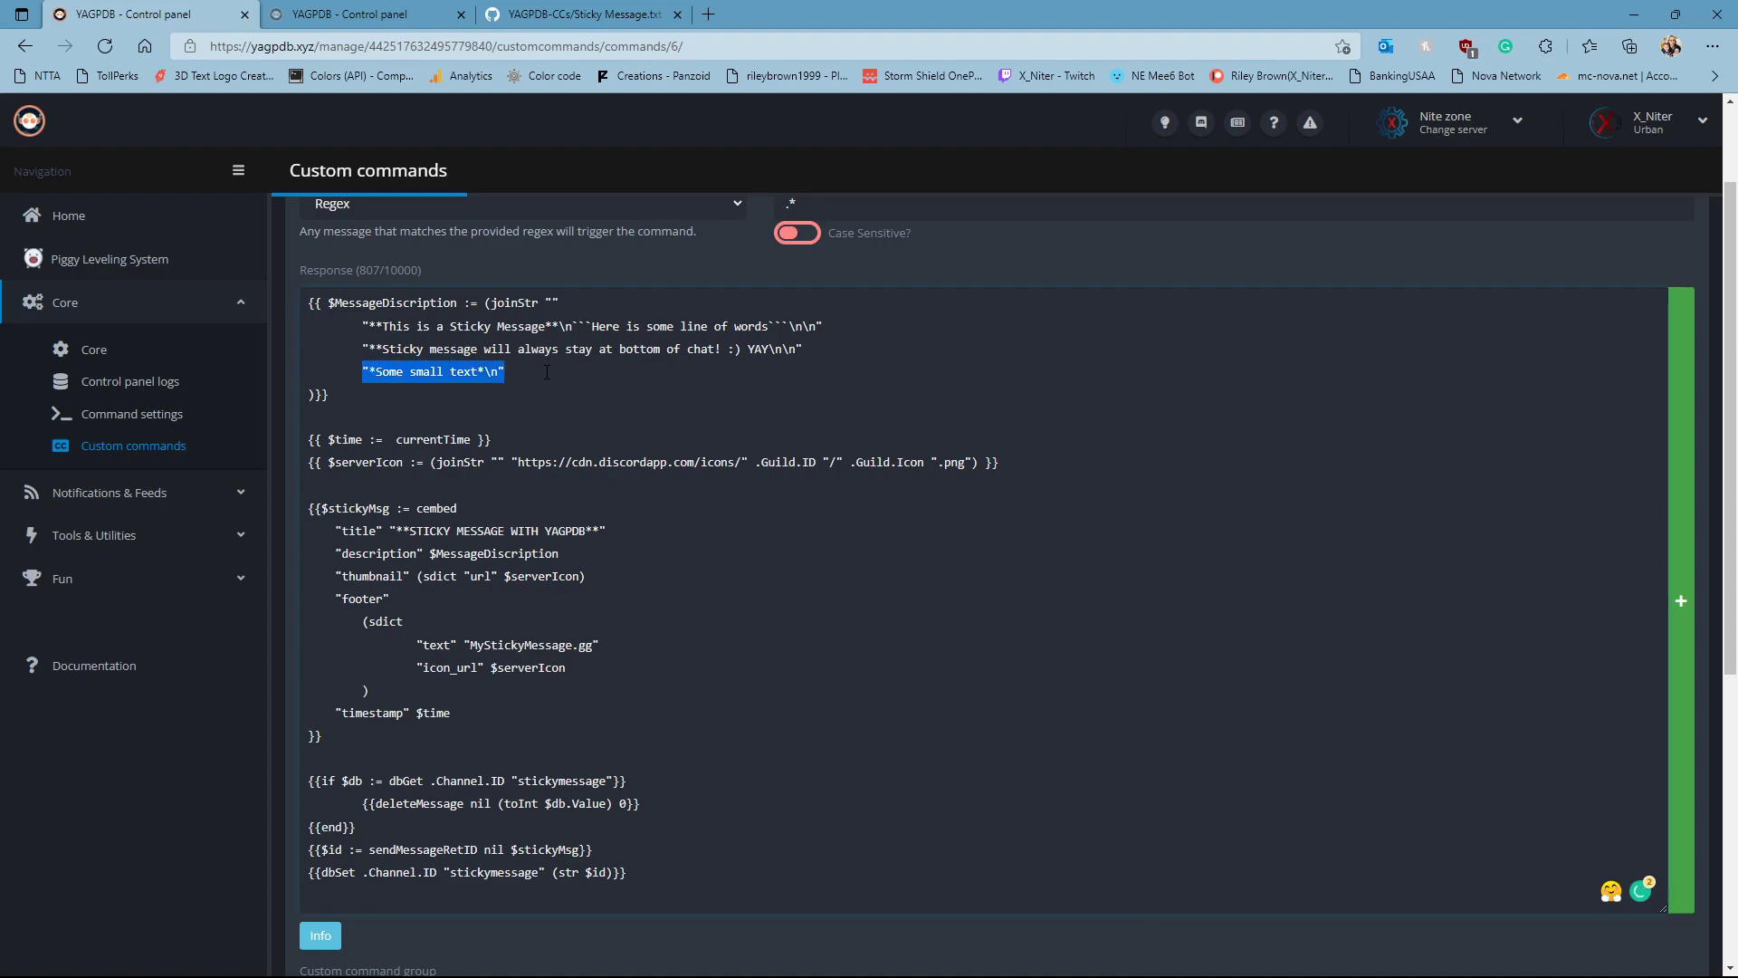
Paste a copy below and overwrite its content with '**Some big text**'
click(545, 370)
key(Return)
key(Tab)
key(ctrl+v)
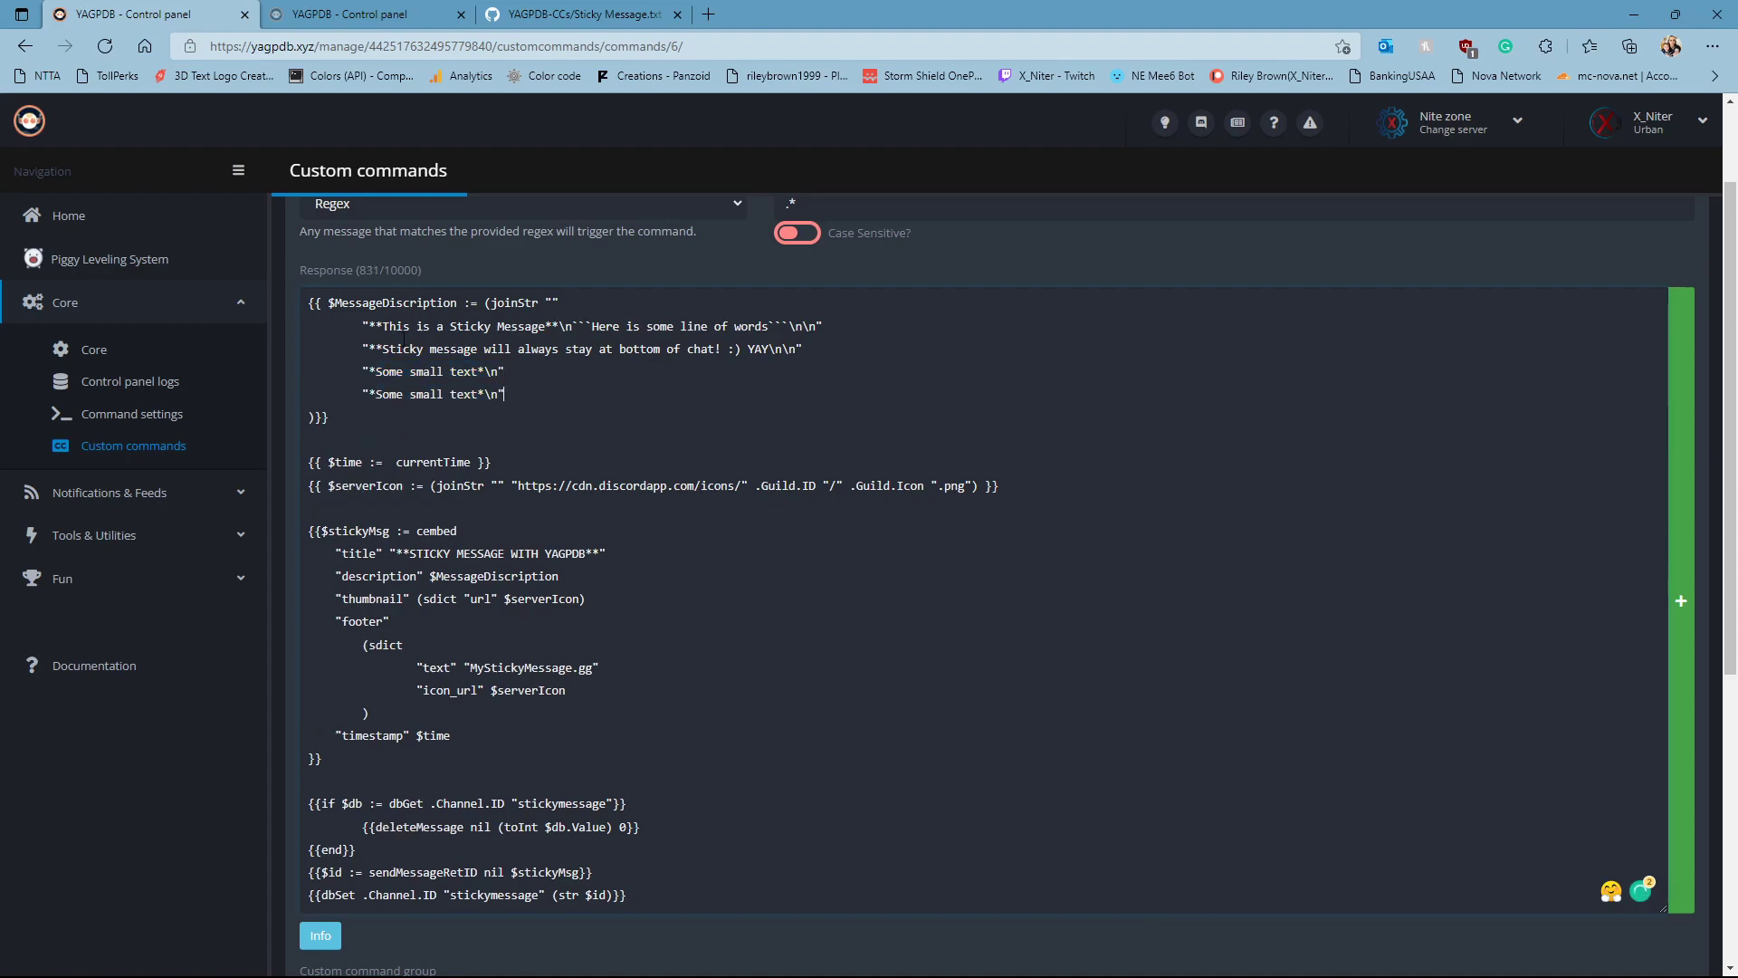
drag(497, 395, 372, 391)
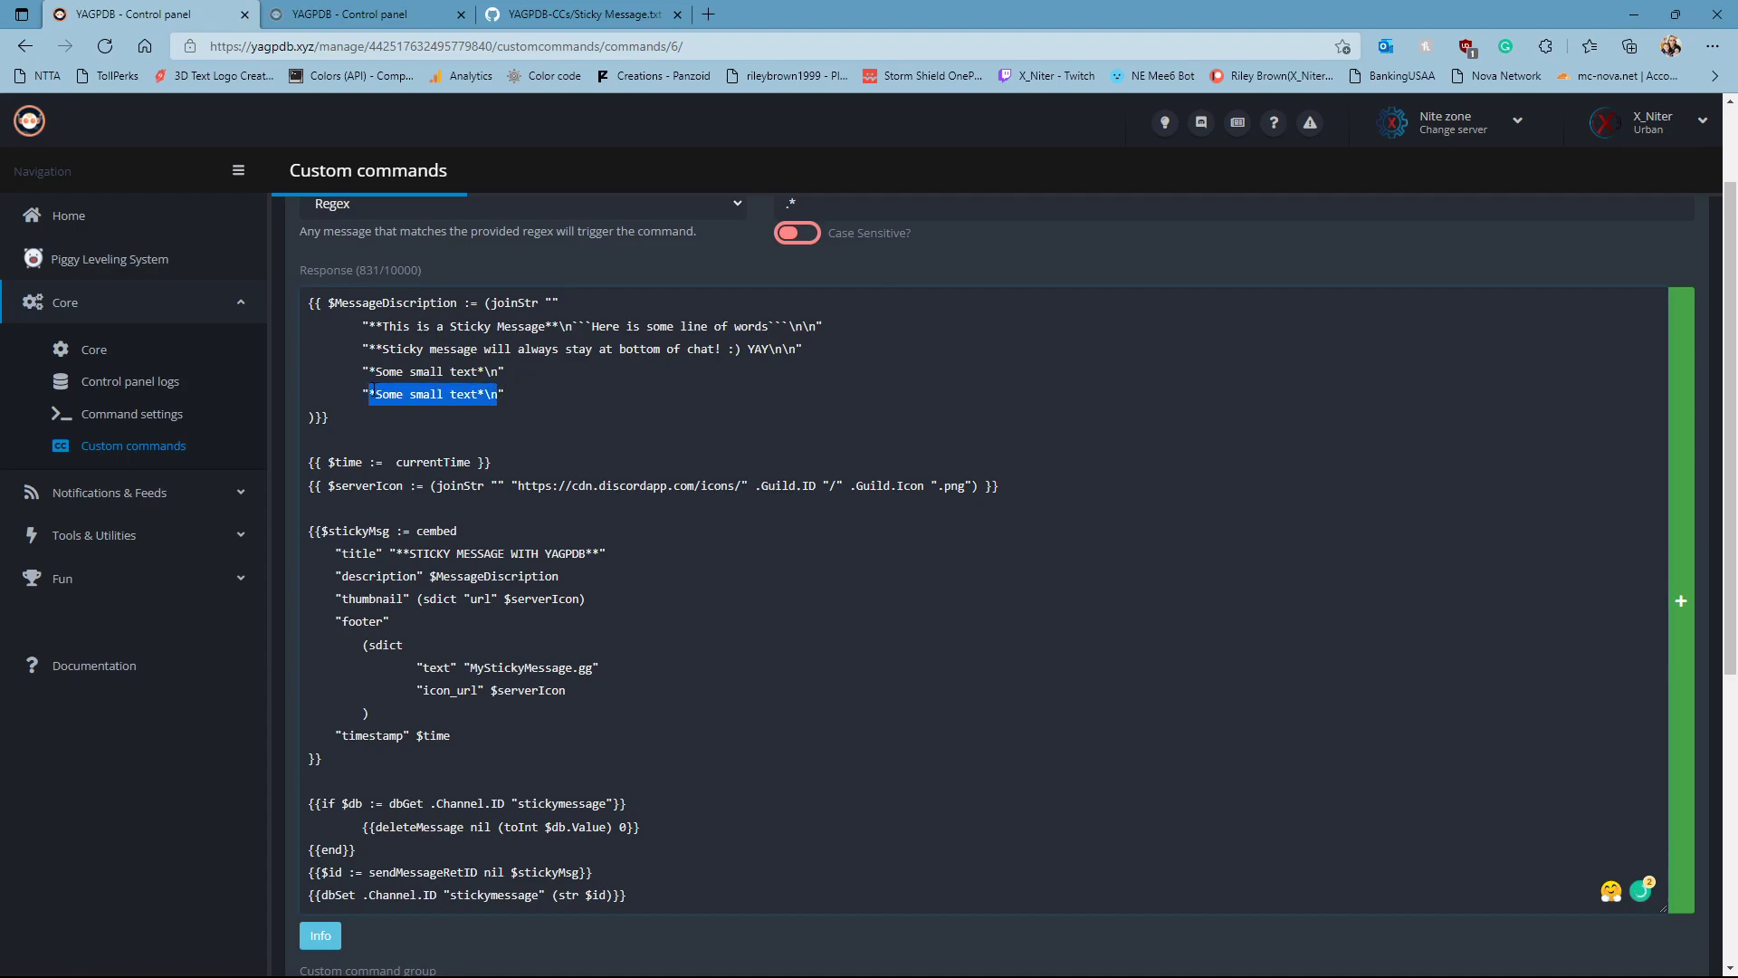
text(**Some)
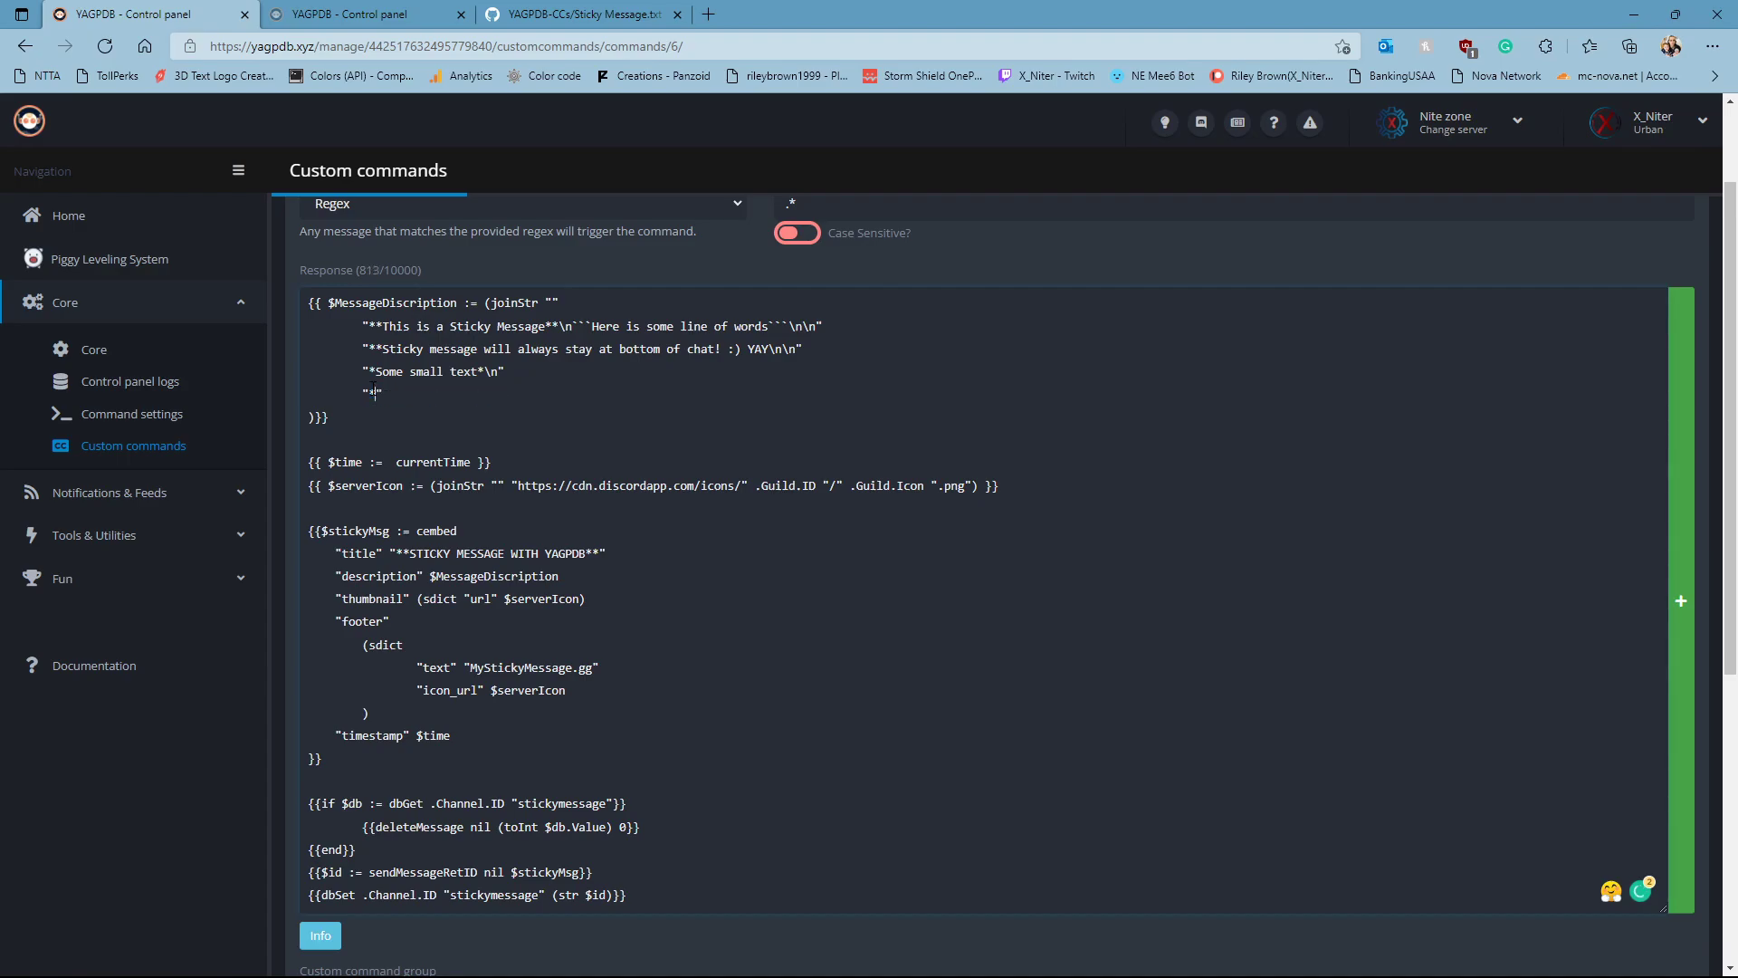
text( big text**)
drag(497, 372, 508, 369)
click(502, 402)
drag(362, 325, 517, 400)
click(516, 401)
scroll(392, 359, down, 2)
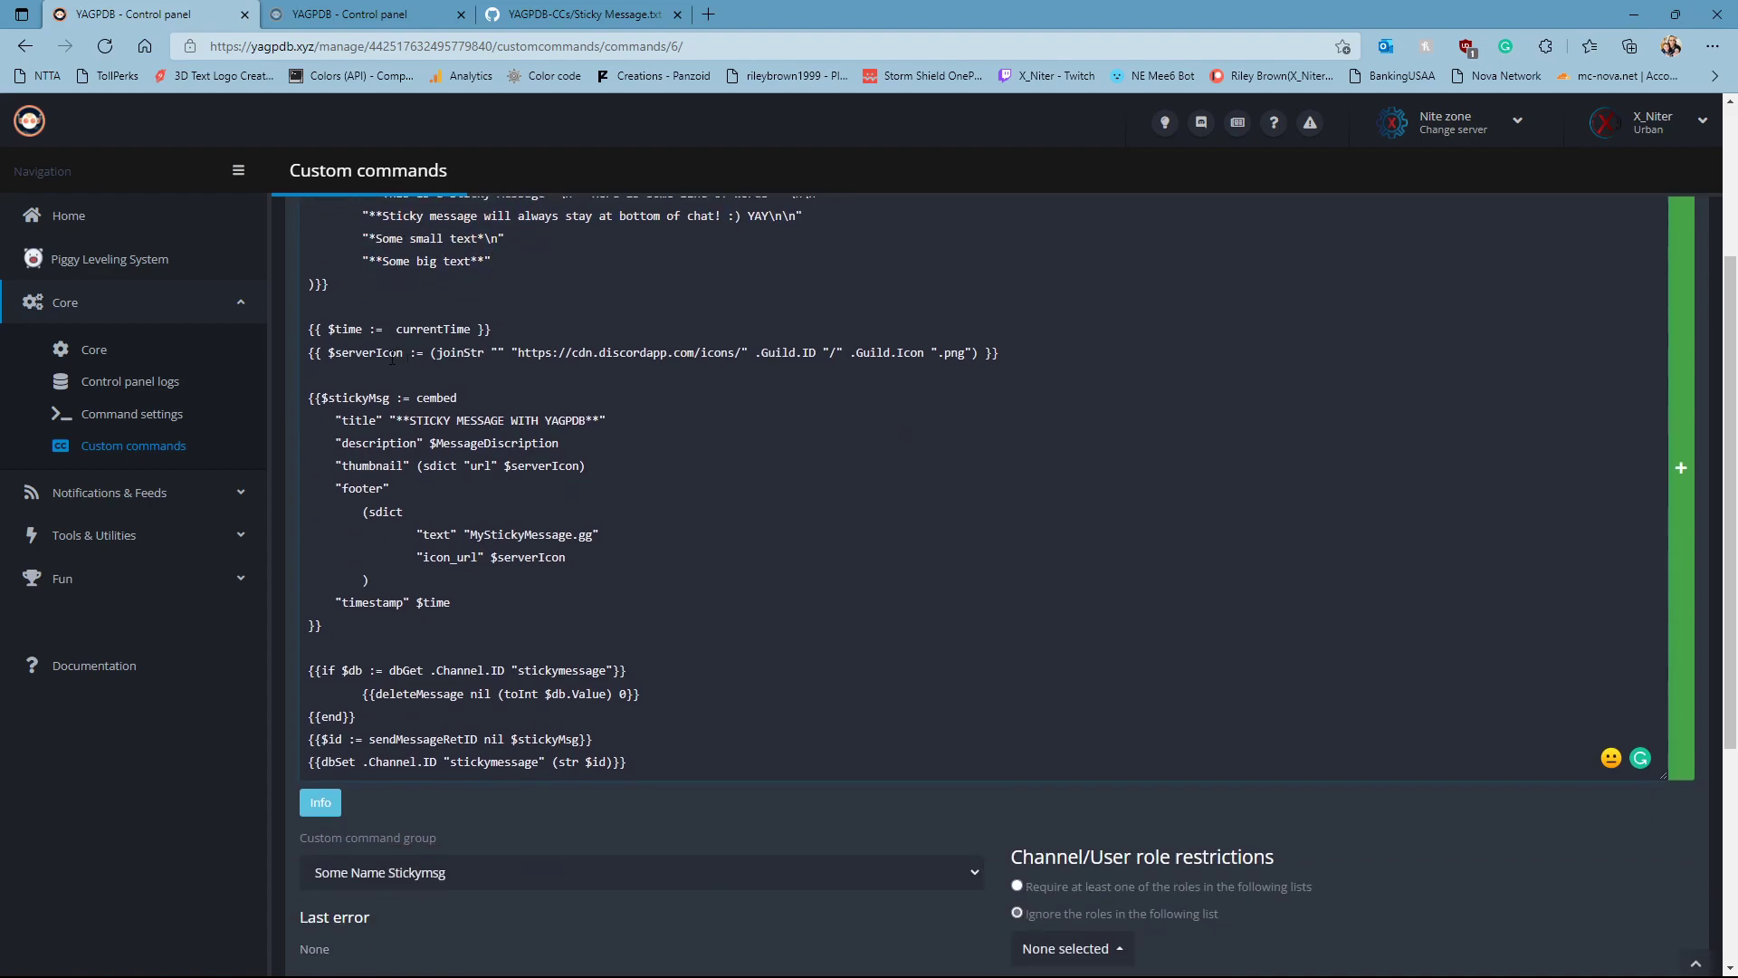
drag(1000, 353, 309, 330)
click(339, 372)
drag(999, 353, 308, 330)
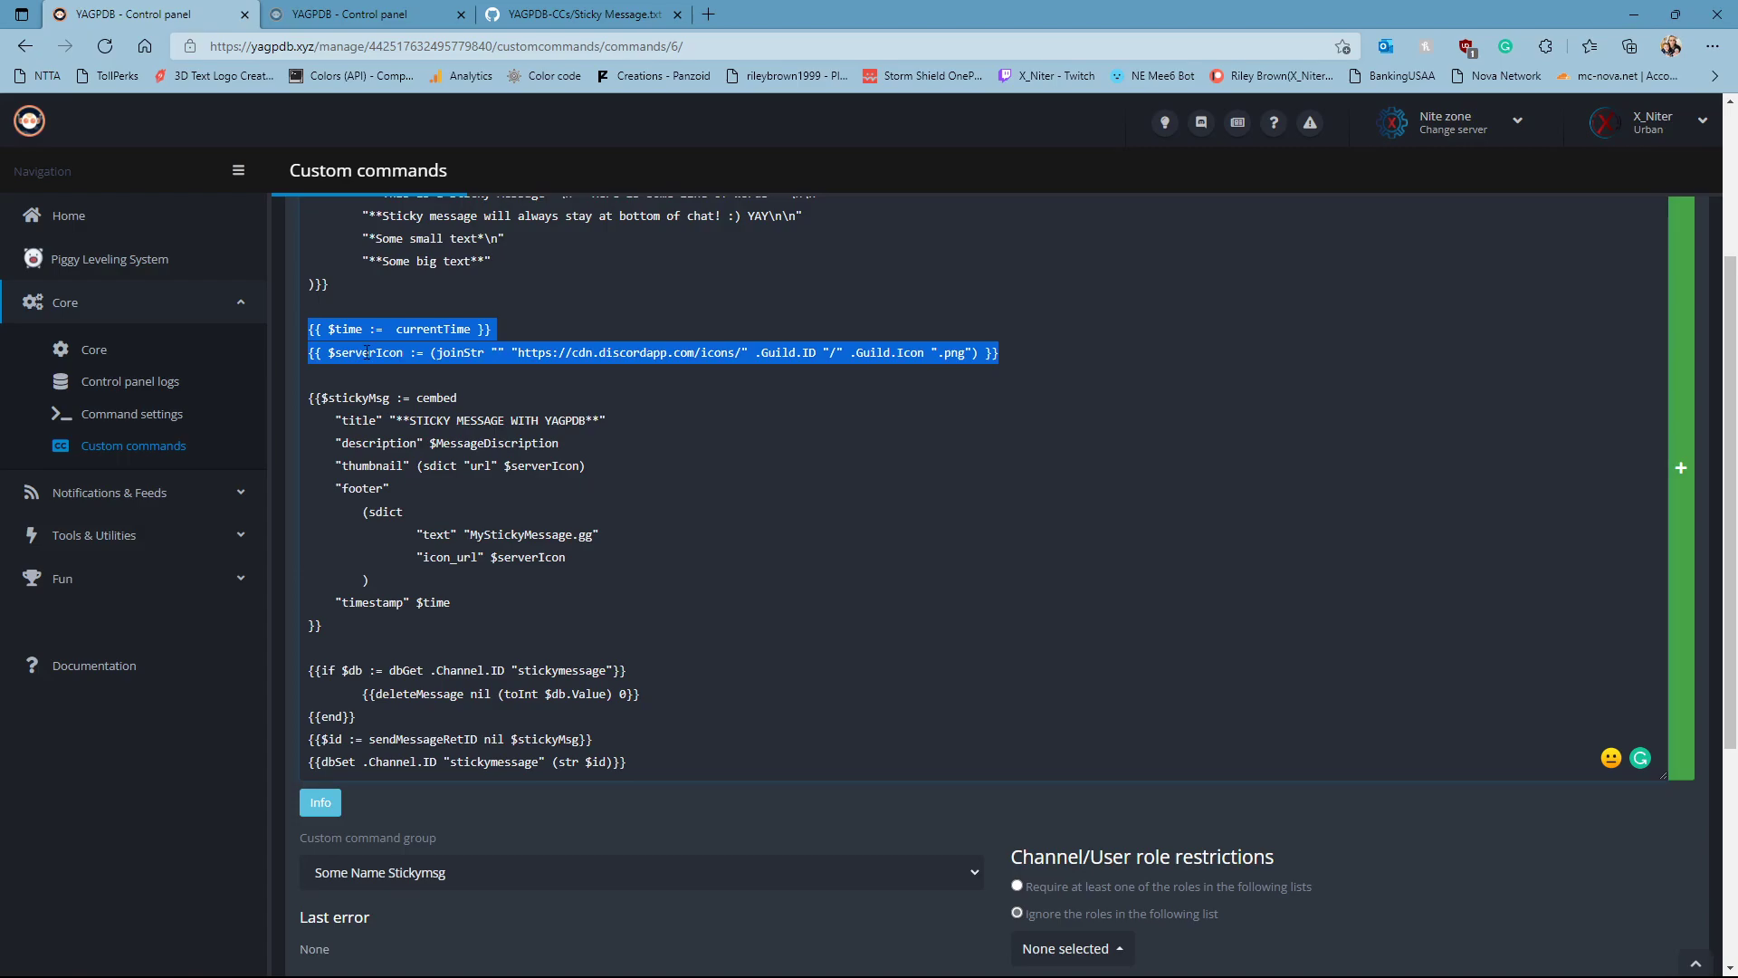
click(502, 373)
drag(335, 420, 608, 420)
click(631, 413)
drag(395, 418, 607, 423)
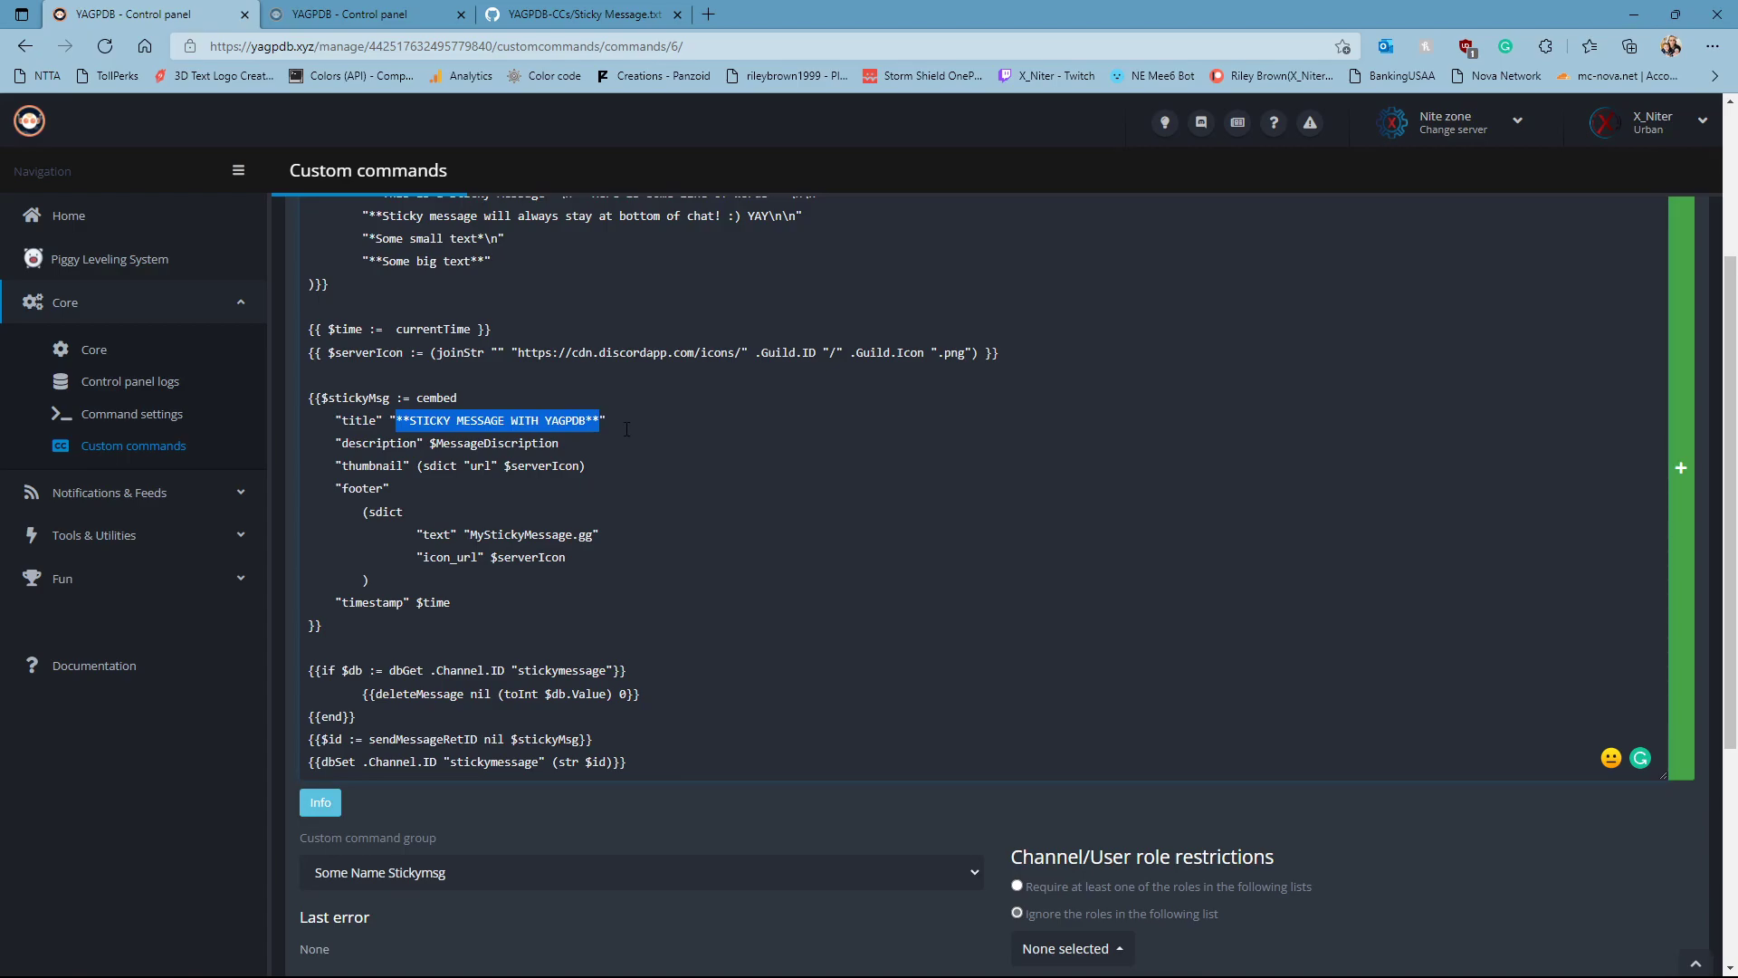
drag(330, 444, 581, 448)
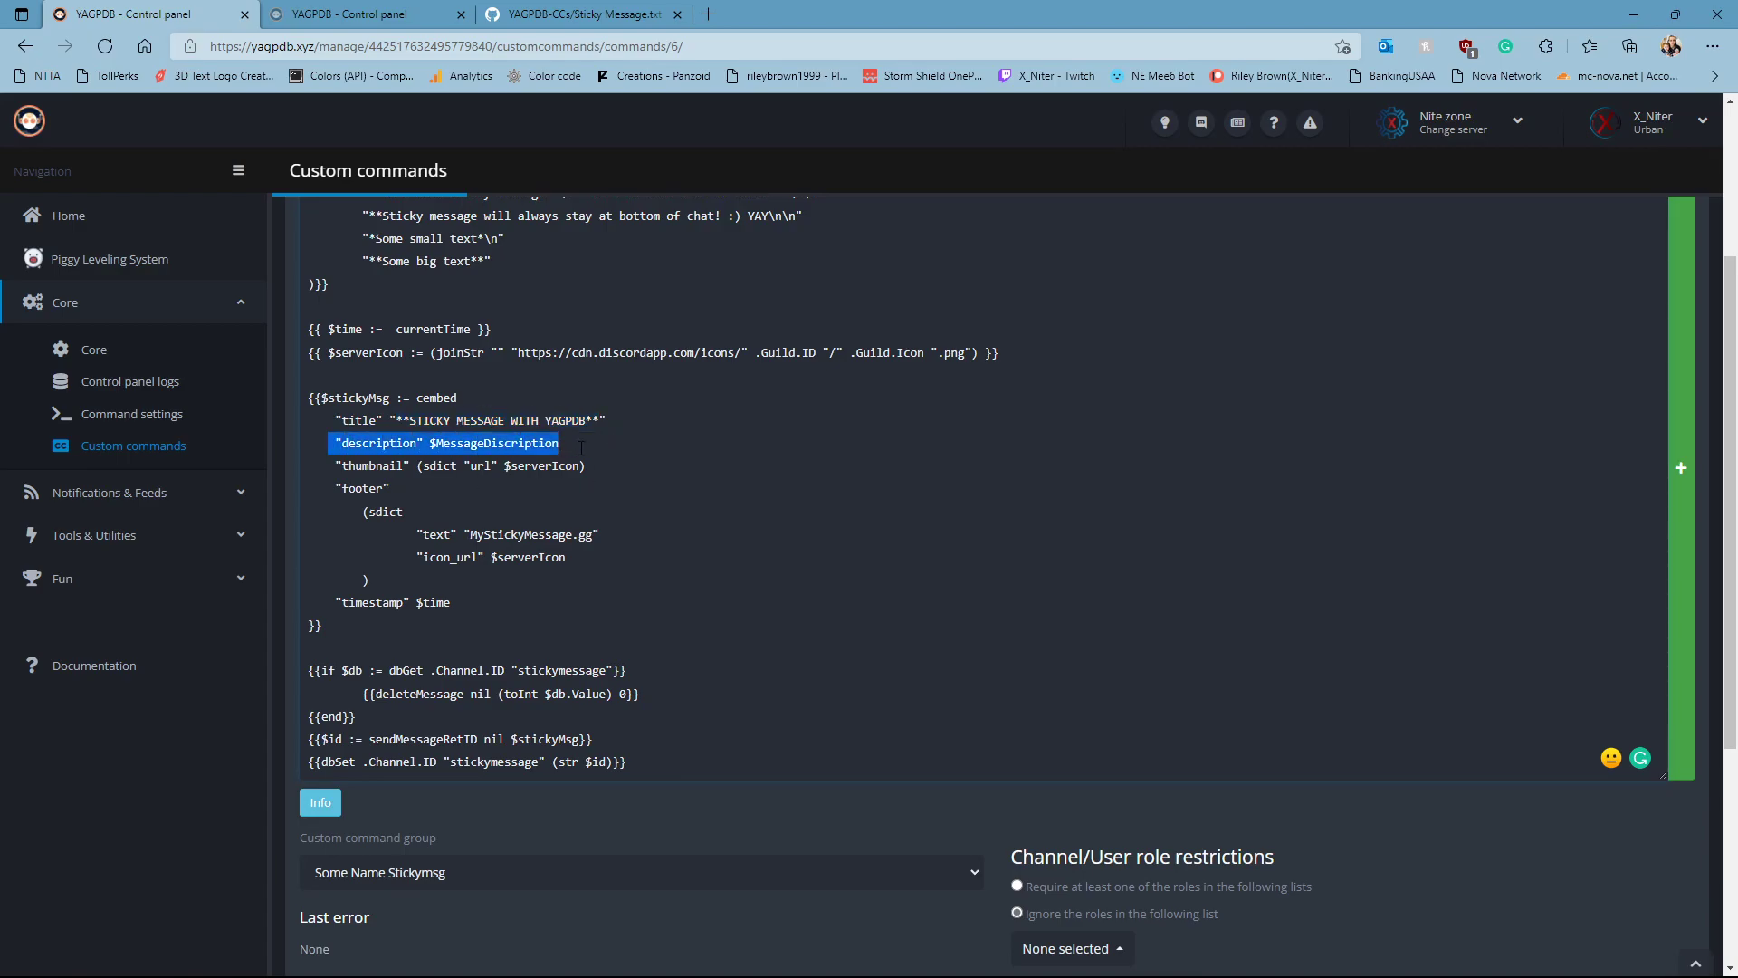
click(451, 479)
drag(333, 467, 595, 469)
click(431, 478)
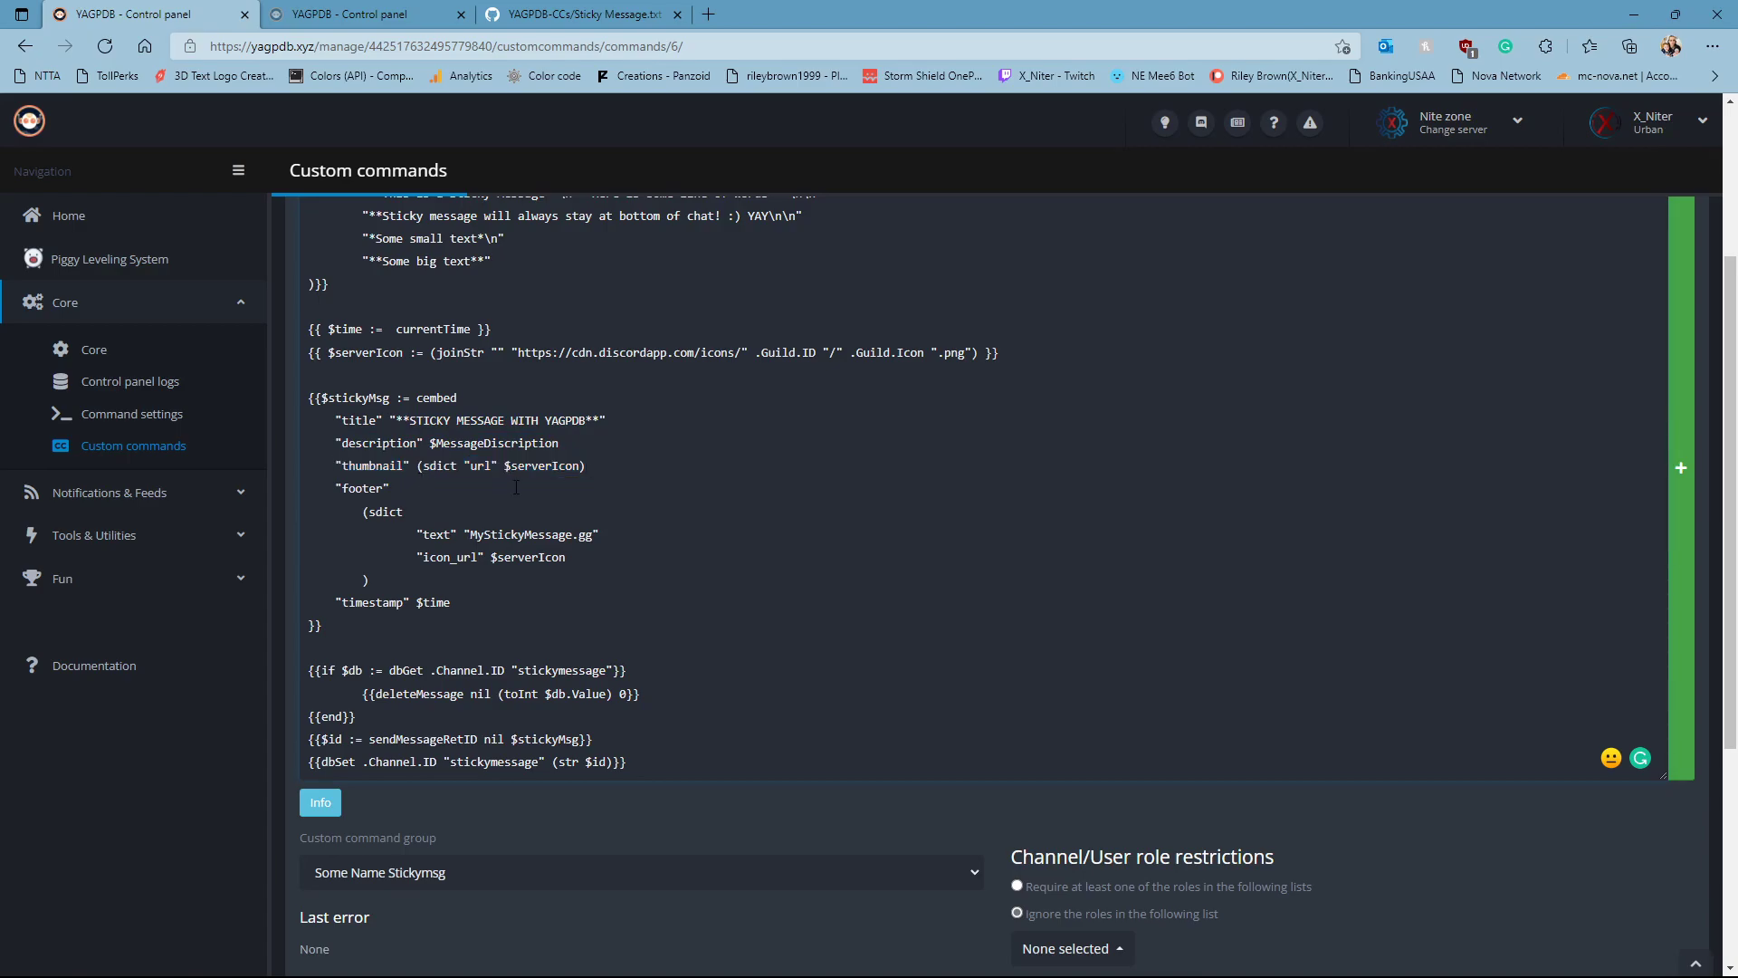
mouse_move(328, 489)
mouse_down()
mouse_move(416, 514)
mouse_move(402, 577)
mouse_move(312, 555)
mouse_move(334, 492)
mouse_up()
click(397, 575)
drag(417, 534, 596, 544)
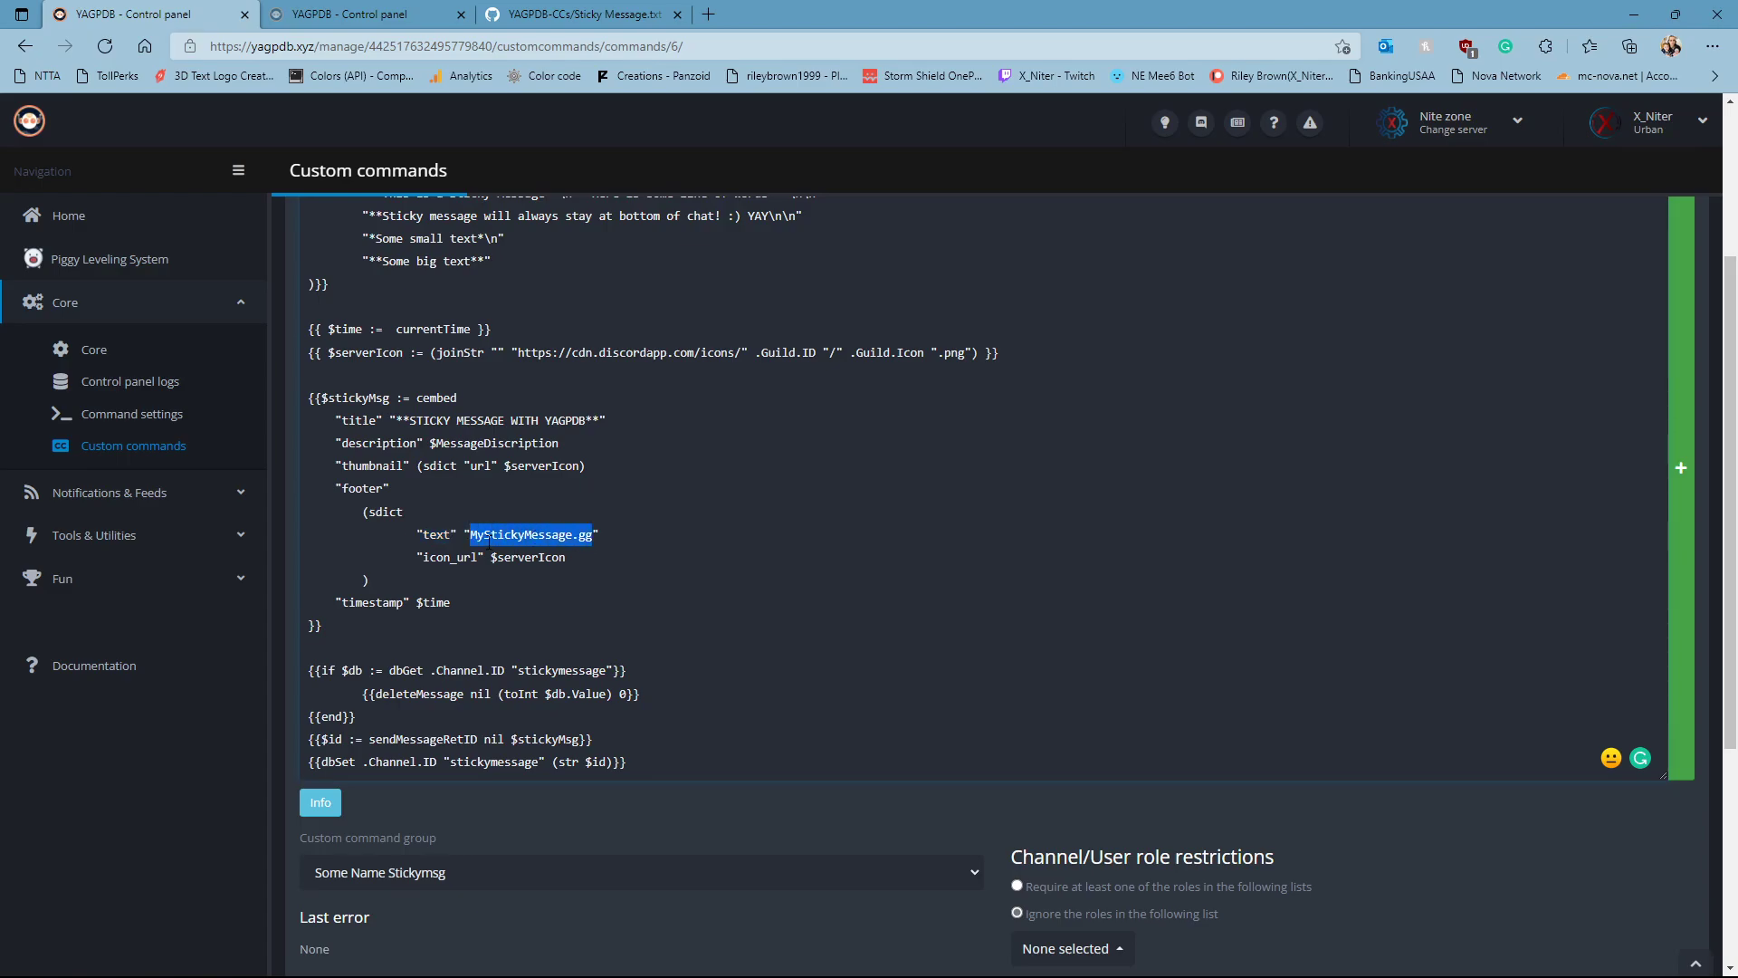
click(583, 555)
drag(417, 559, 567, 557)
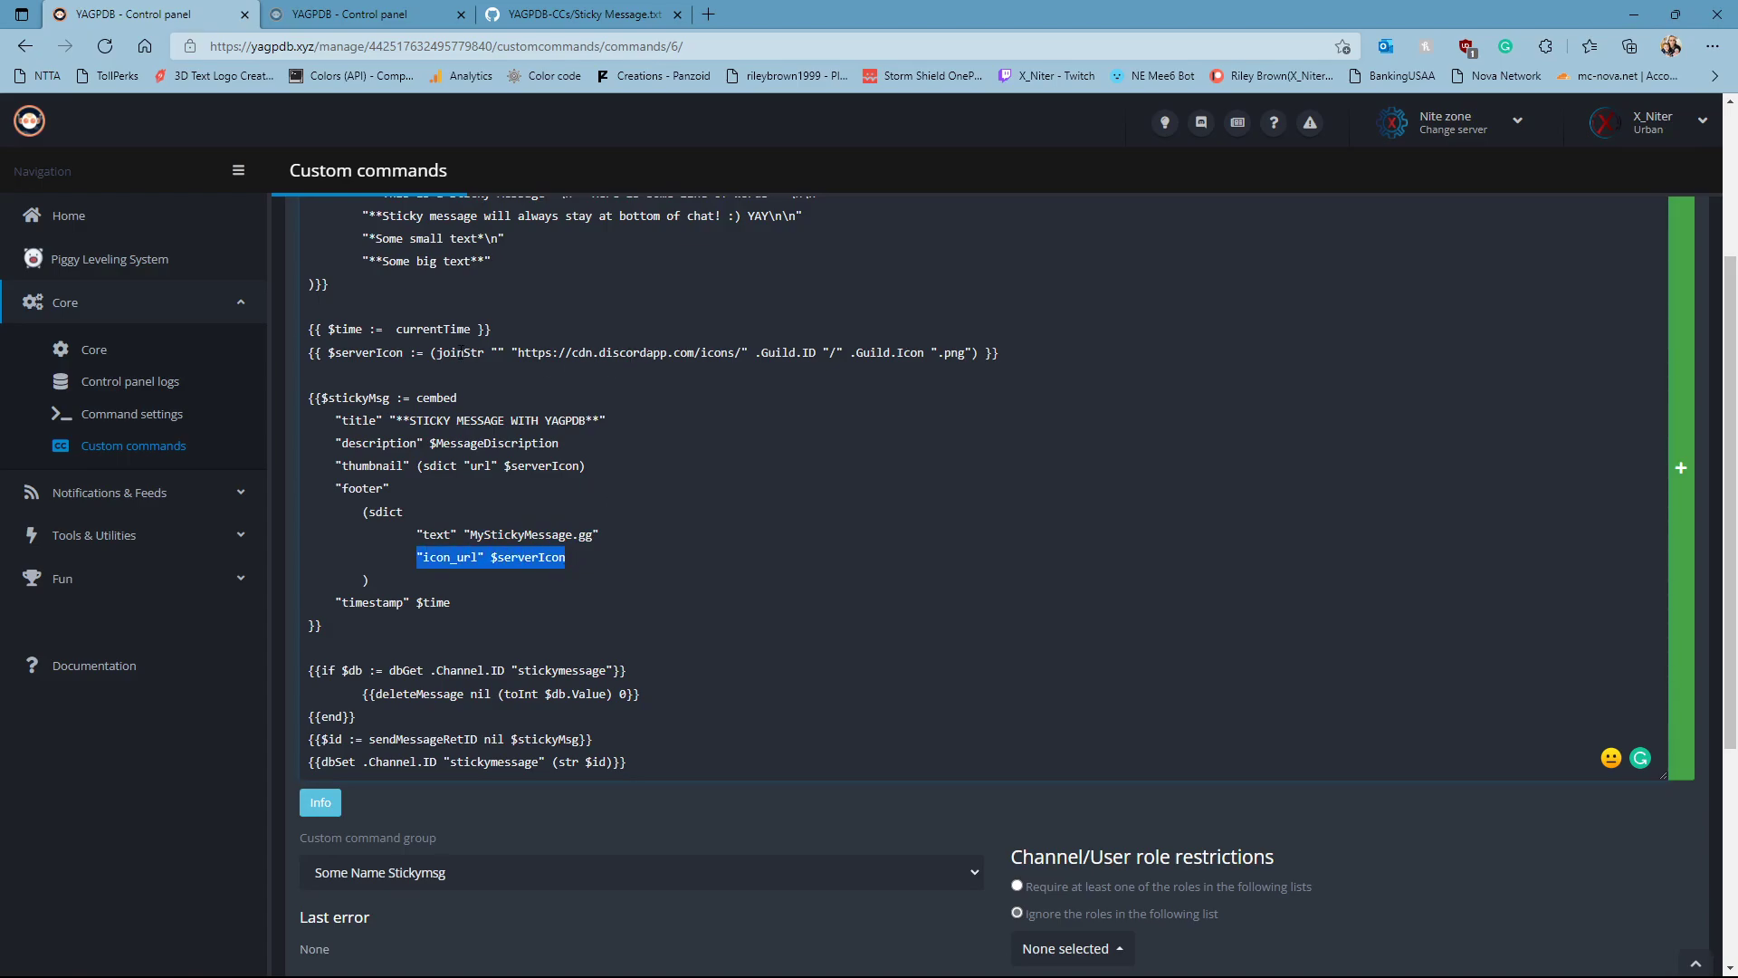
drag(567, 558, 416, 558)
click(585, 561)
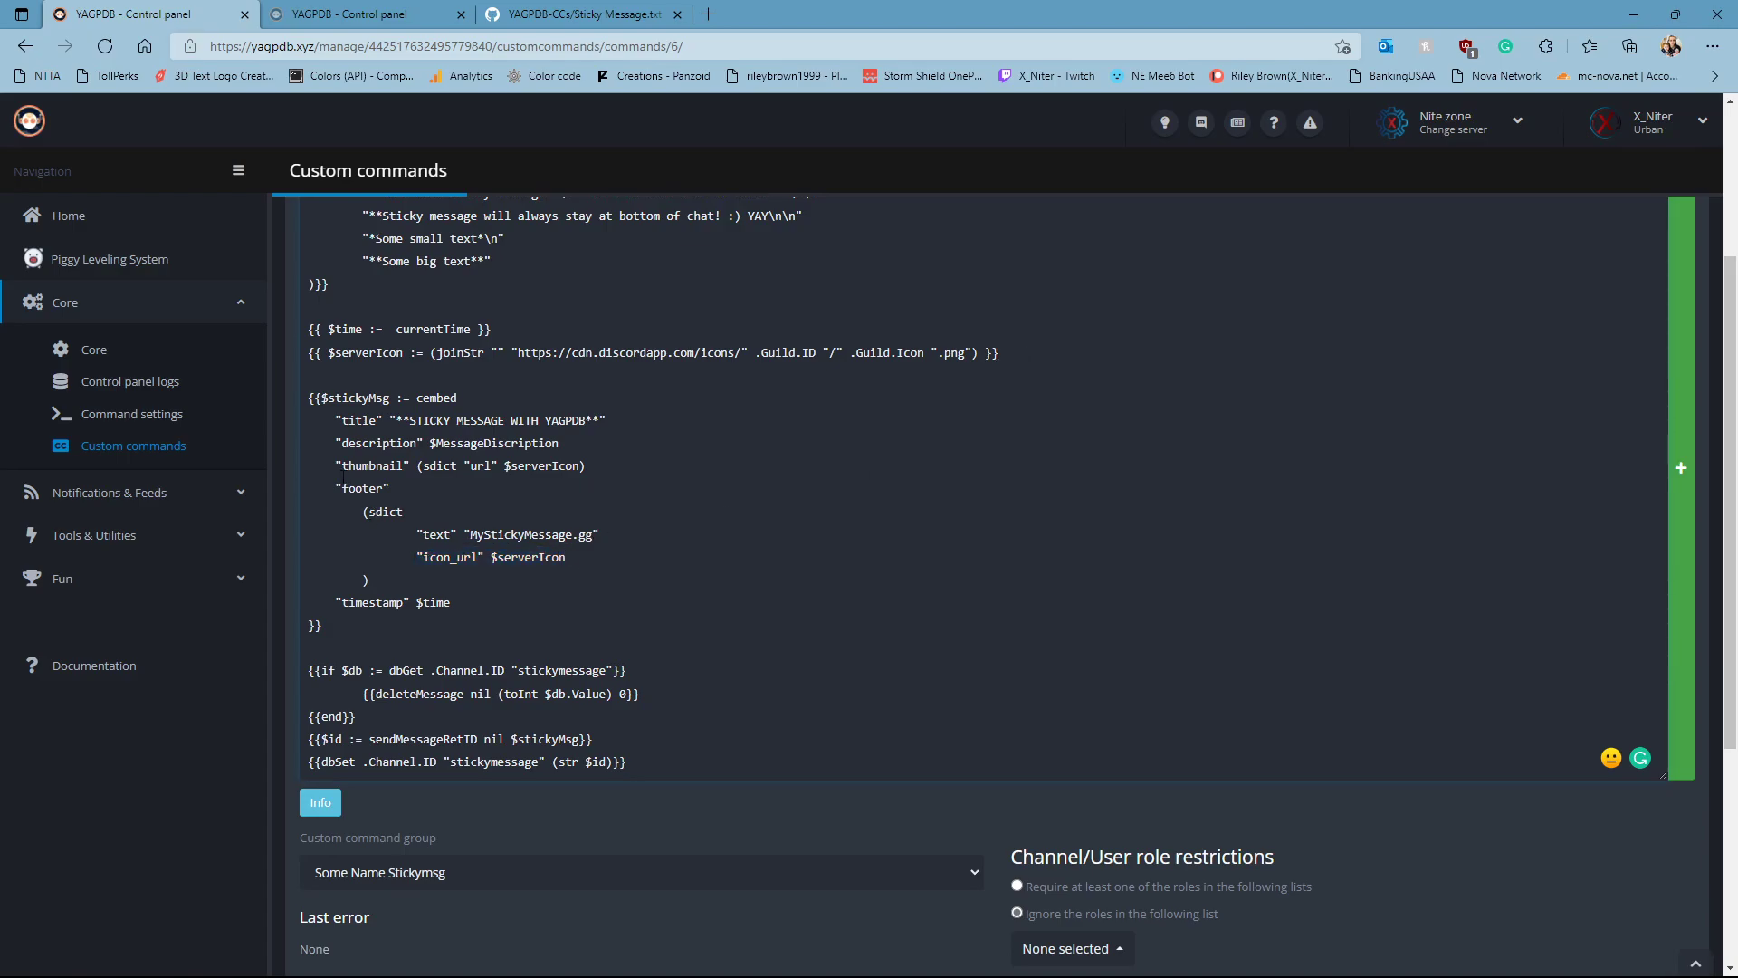
drag(415, 557, 560, 534)
click(417, 548)
drag(416, 536, 567, 556)
click(596, 559)
drag(473, 605, 327, 600)
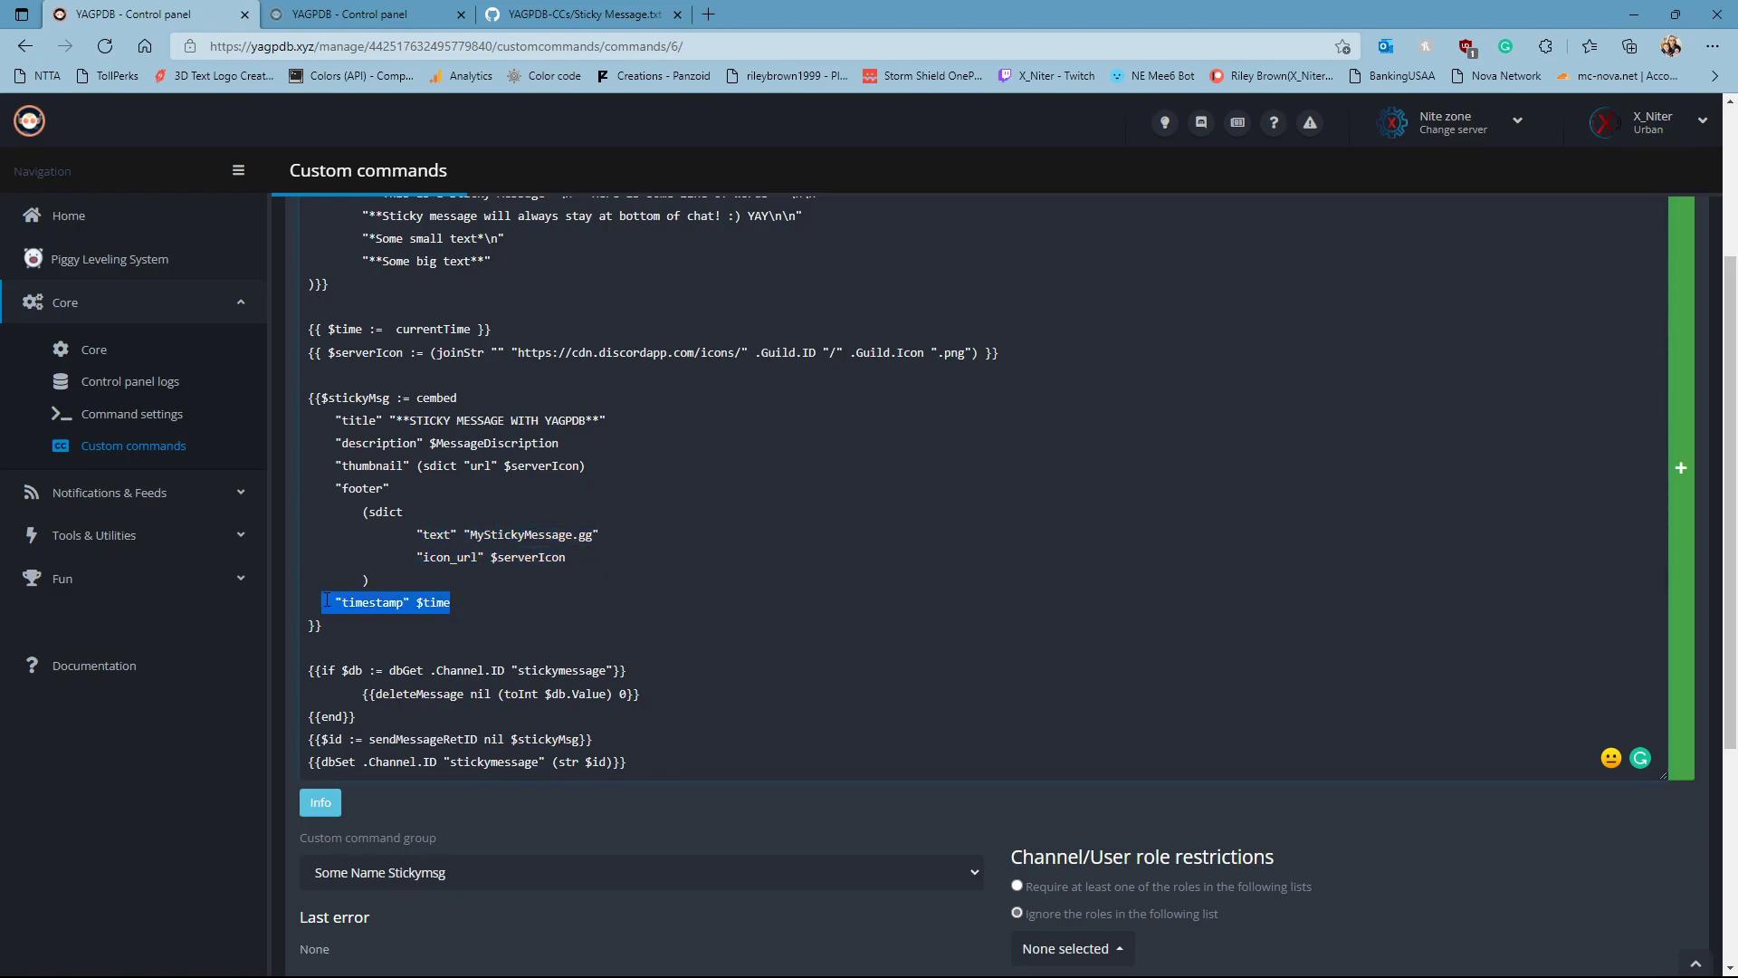
click(327, 602)
drag(451, 602, 291, 607)
click(546, 607)
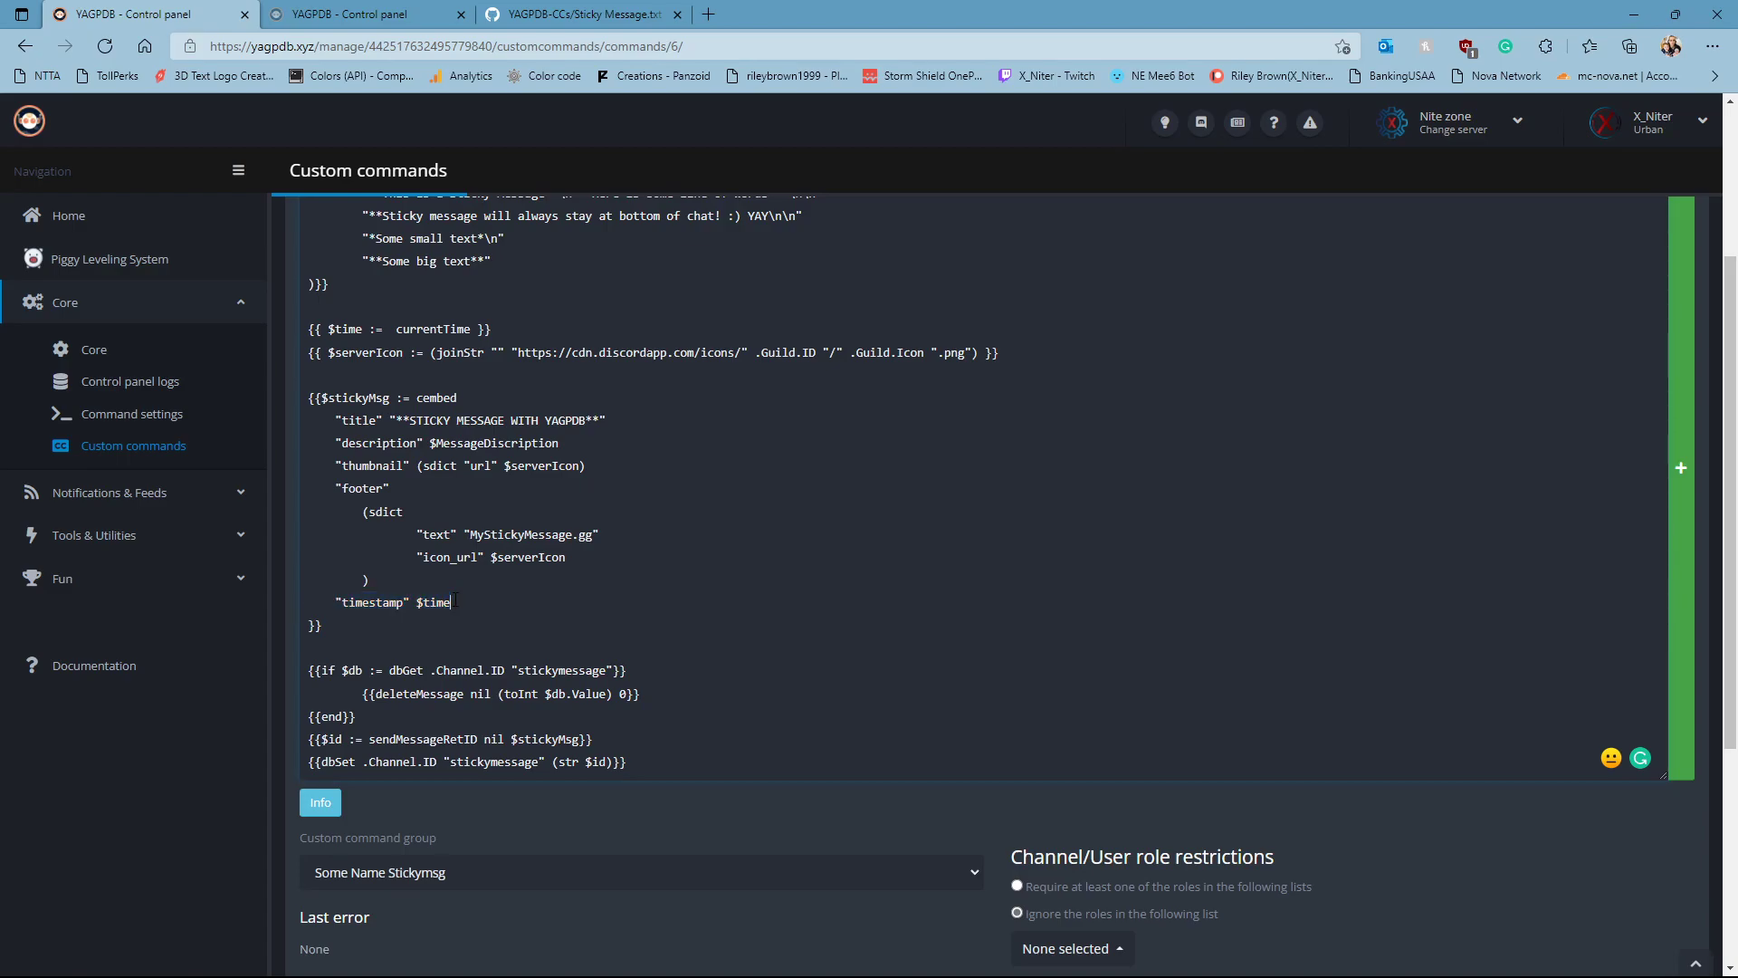
scroll(547, 603, down, 2)
drag(627, 629, 310, 538)
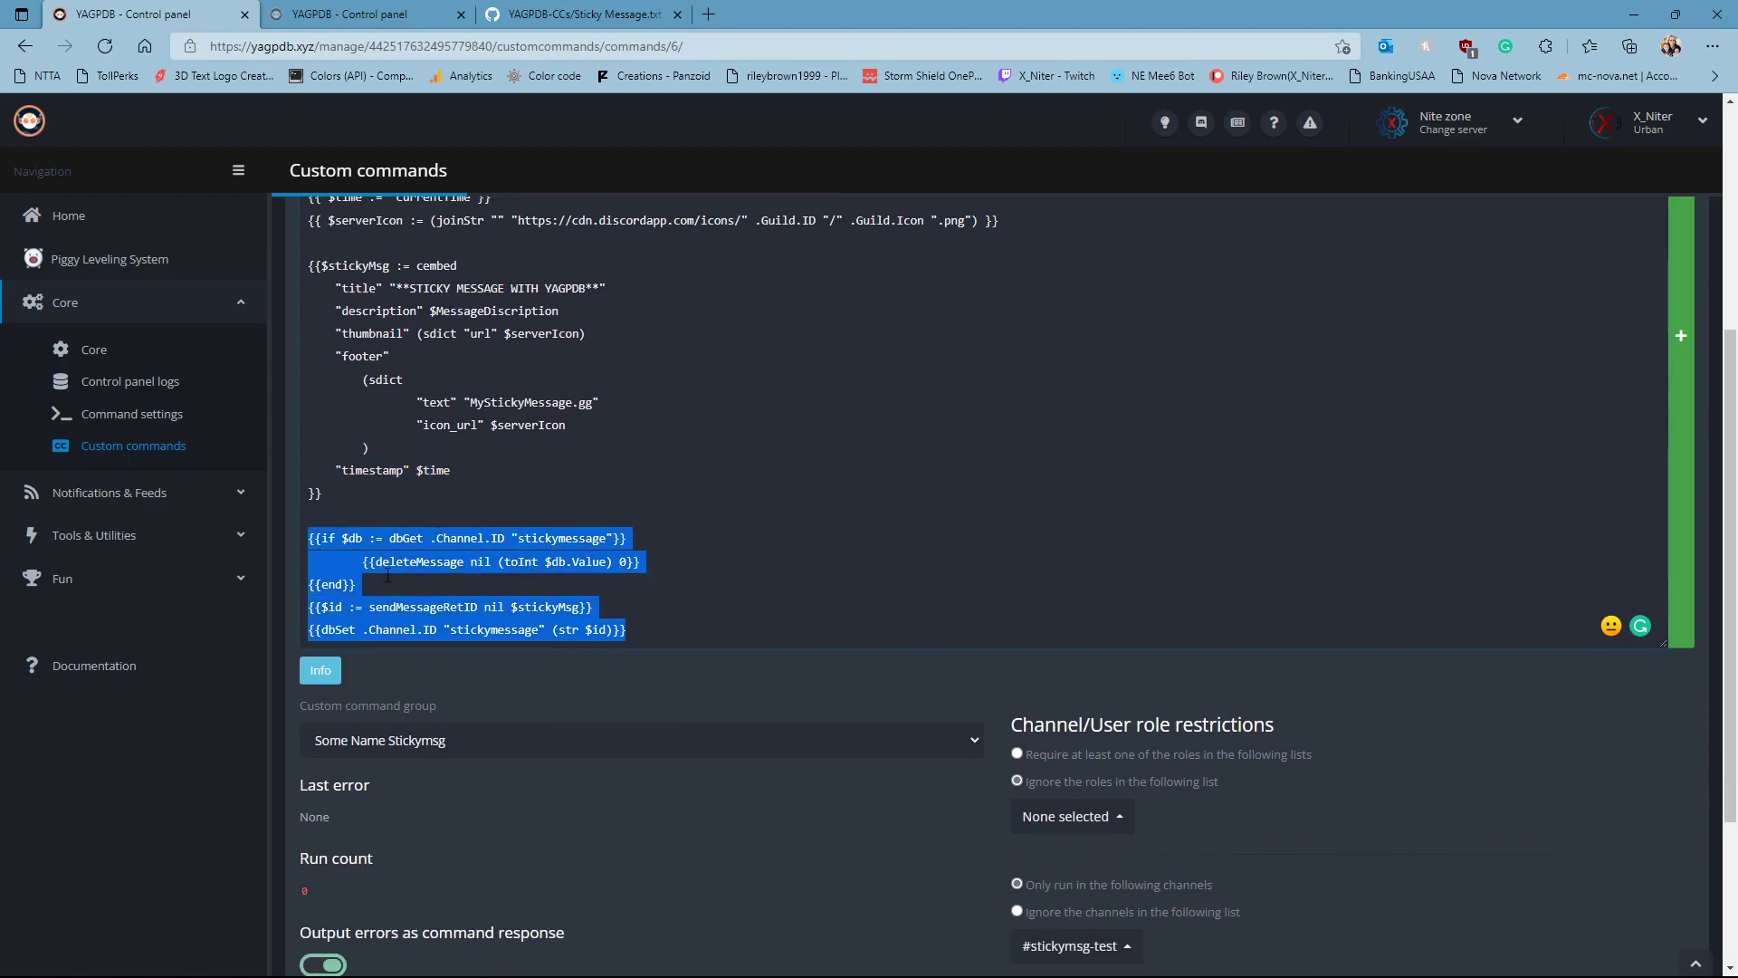
click(501, 589)
Save the edited sticky custom command
scroll(954, 811, up, 2)
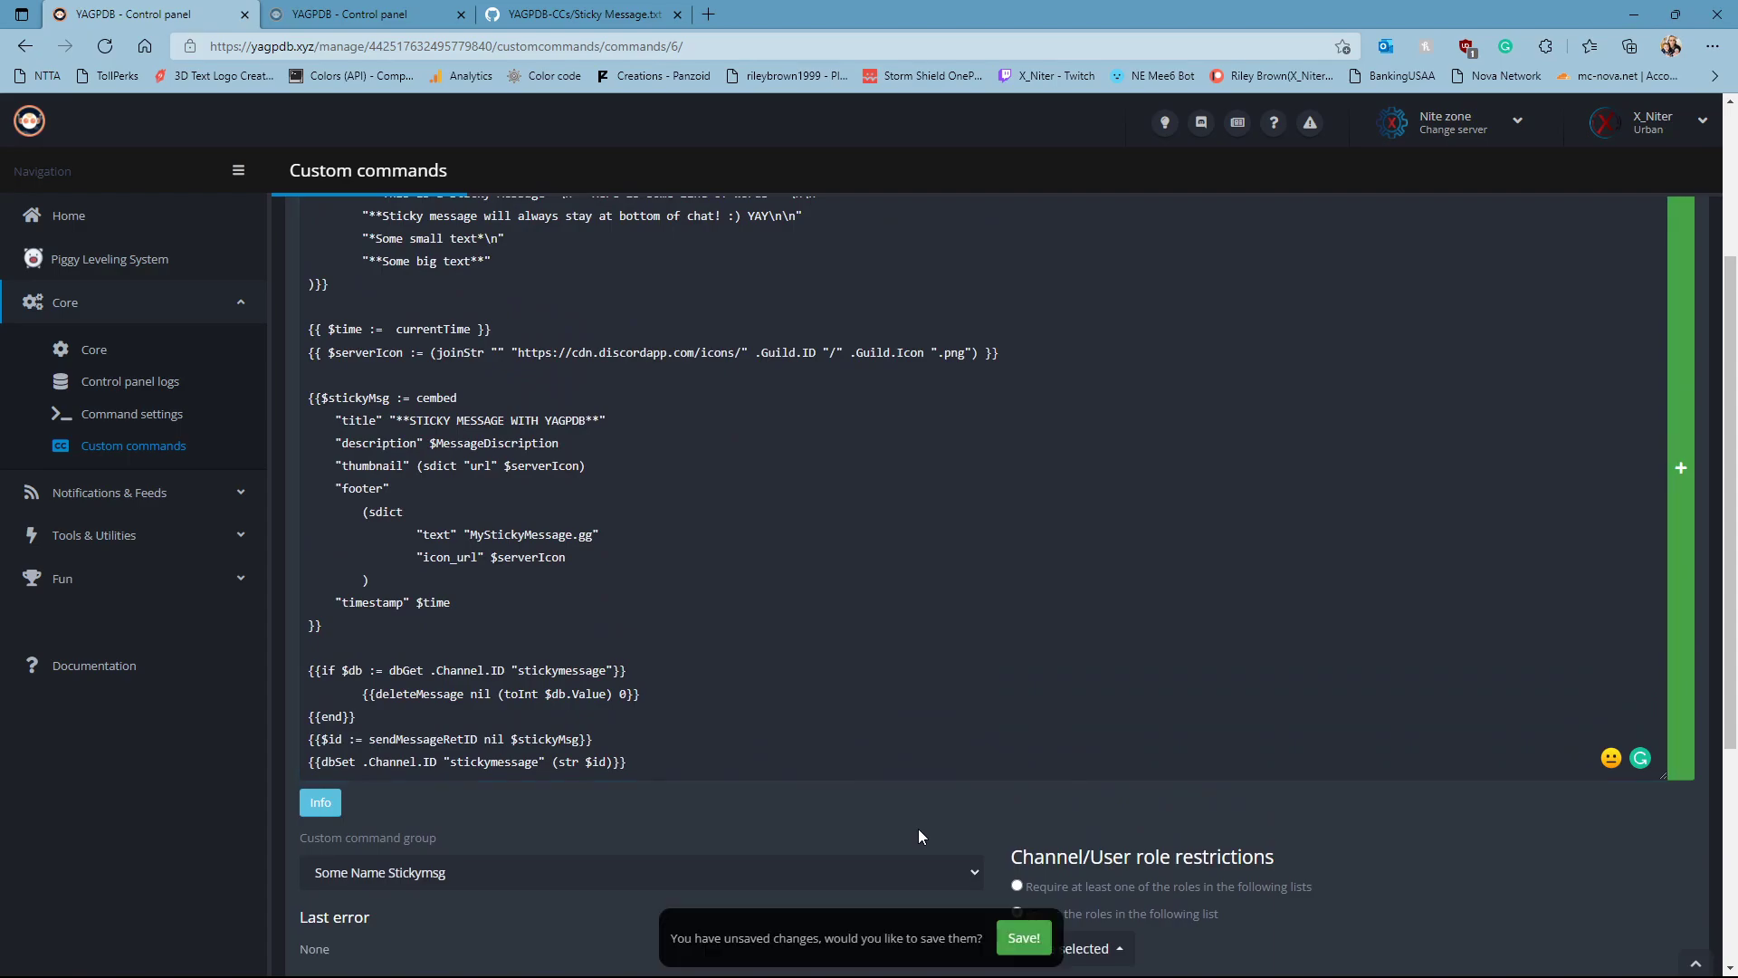
click(1023, 933)
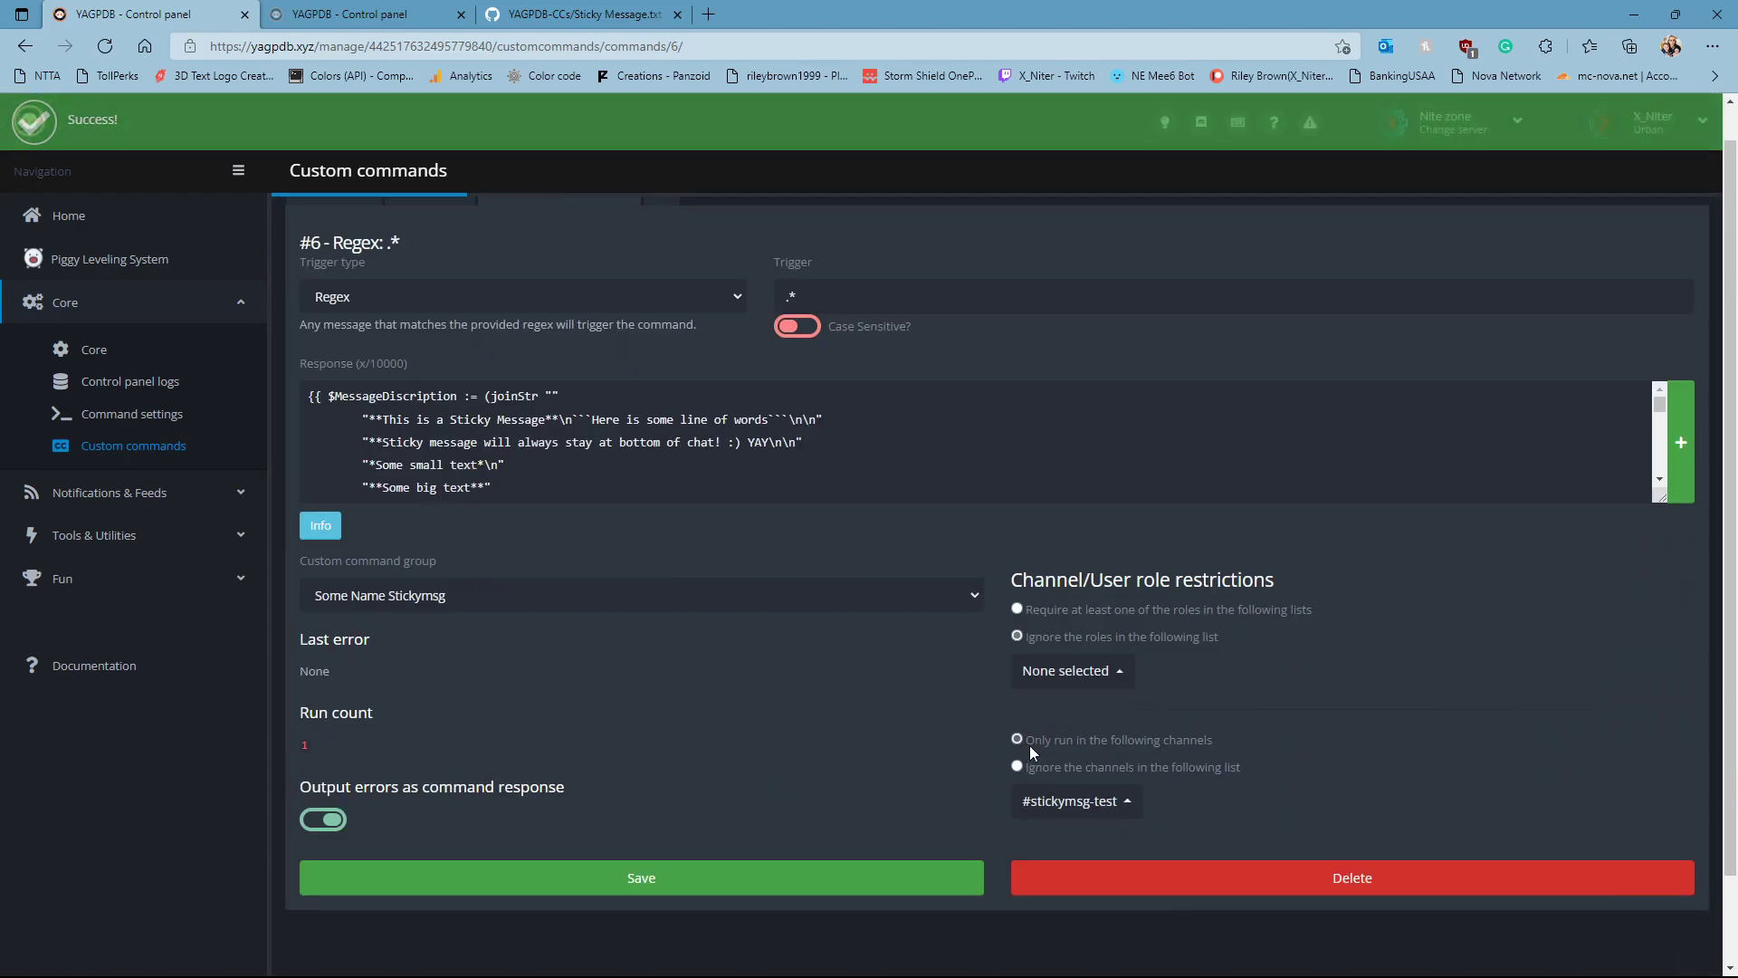
drag(1072, 742, 1077, 746)
click(1235, 748)
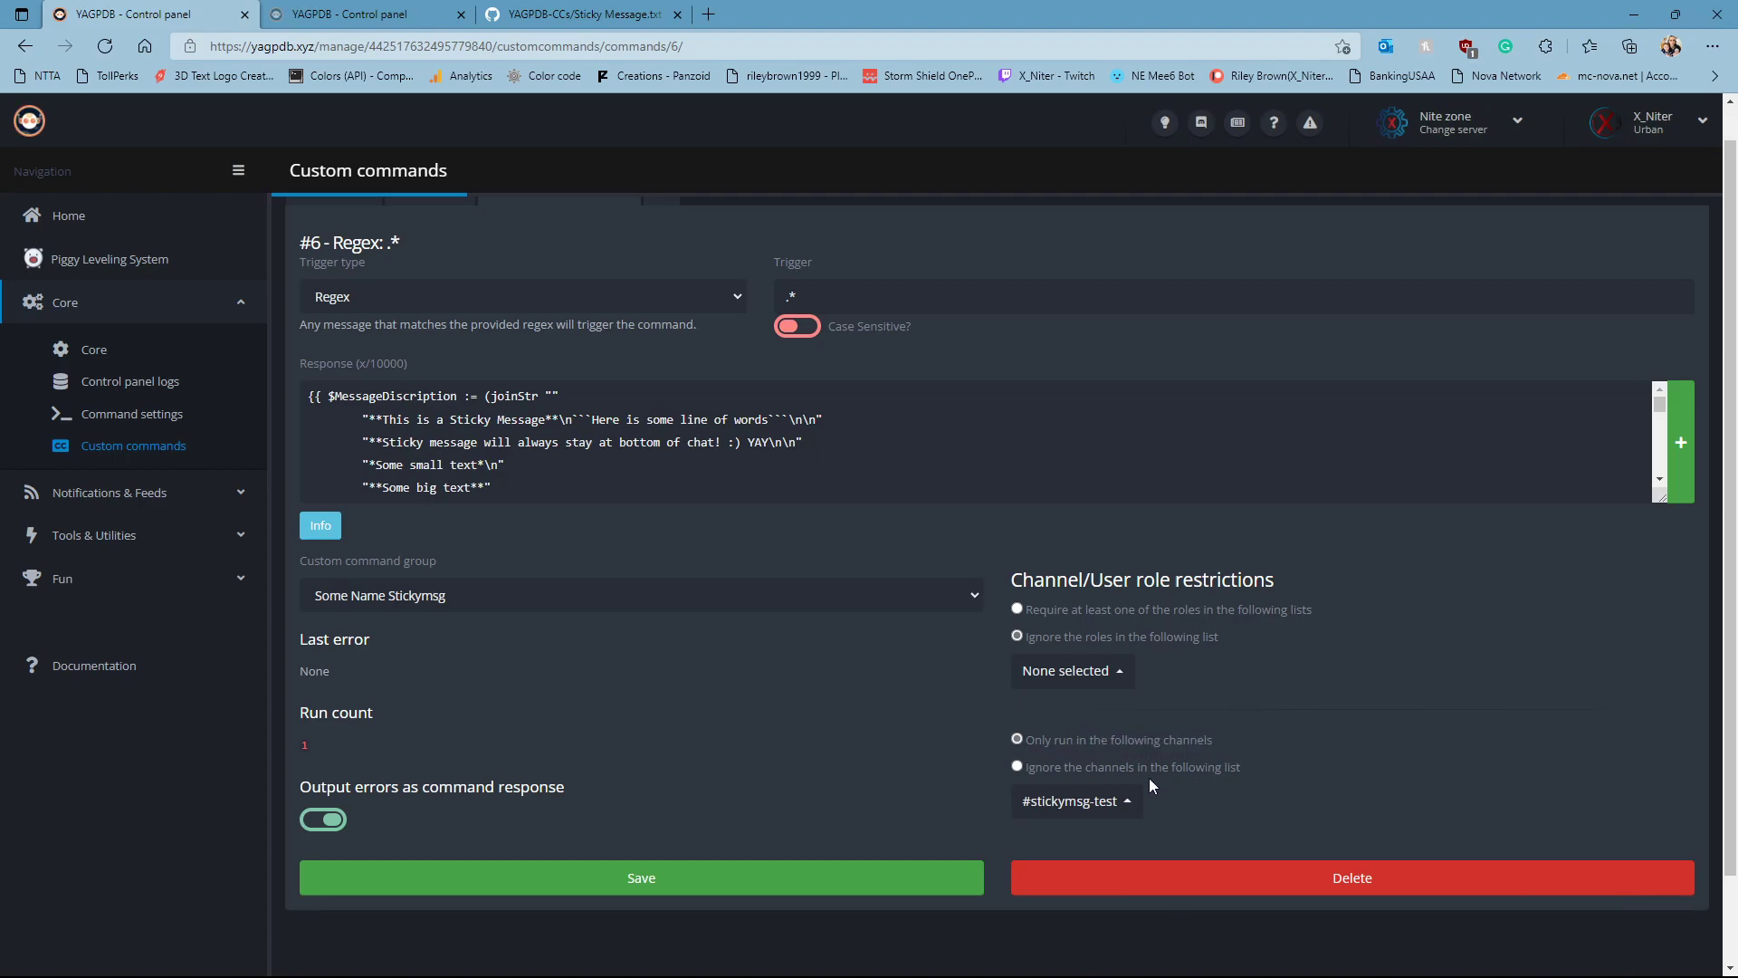
click(724, 887)
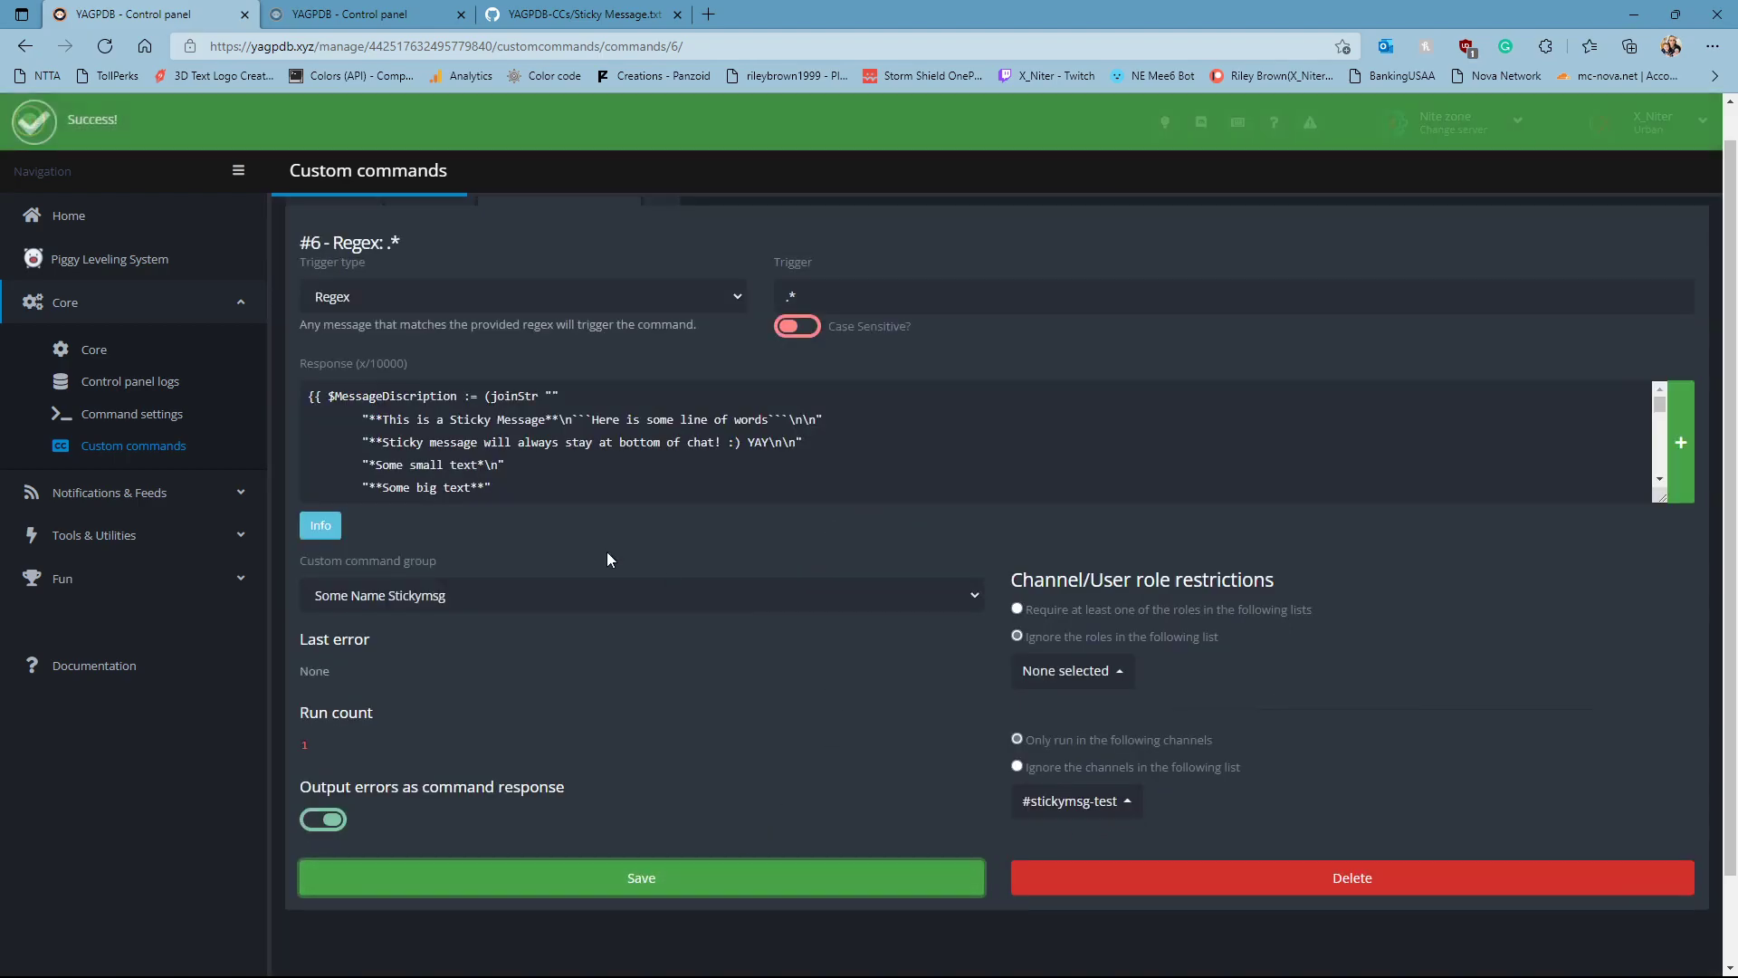
Delete the leftover StickyMSG group, then return to the Some Name Stickymsg group
click(438, 228)
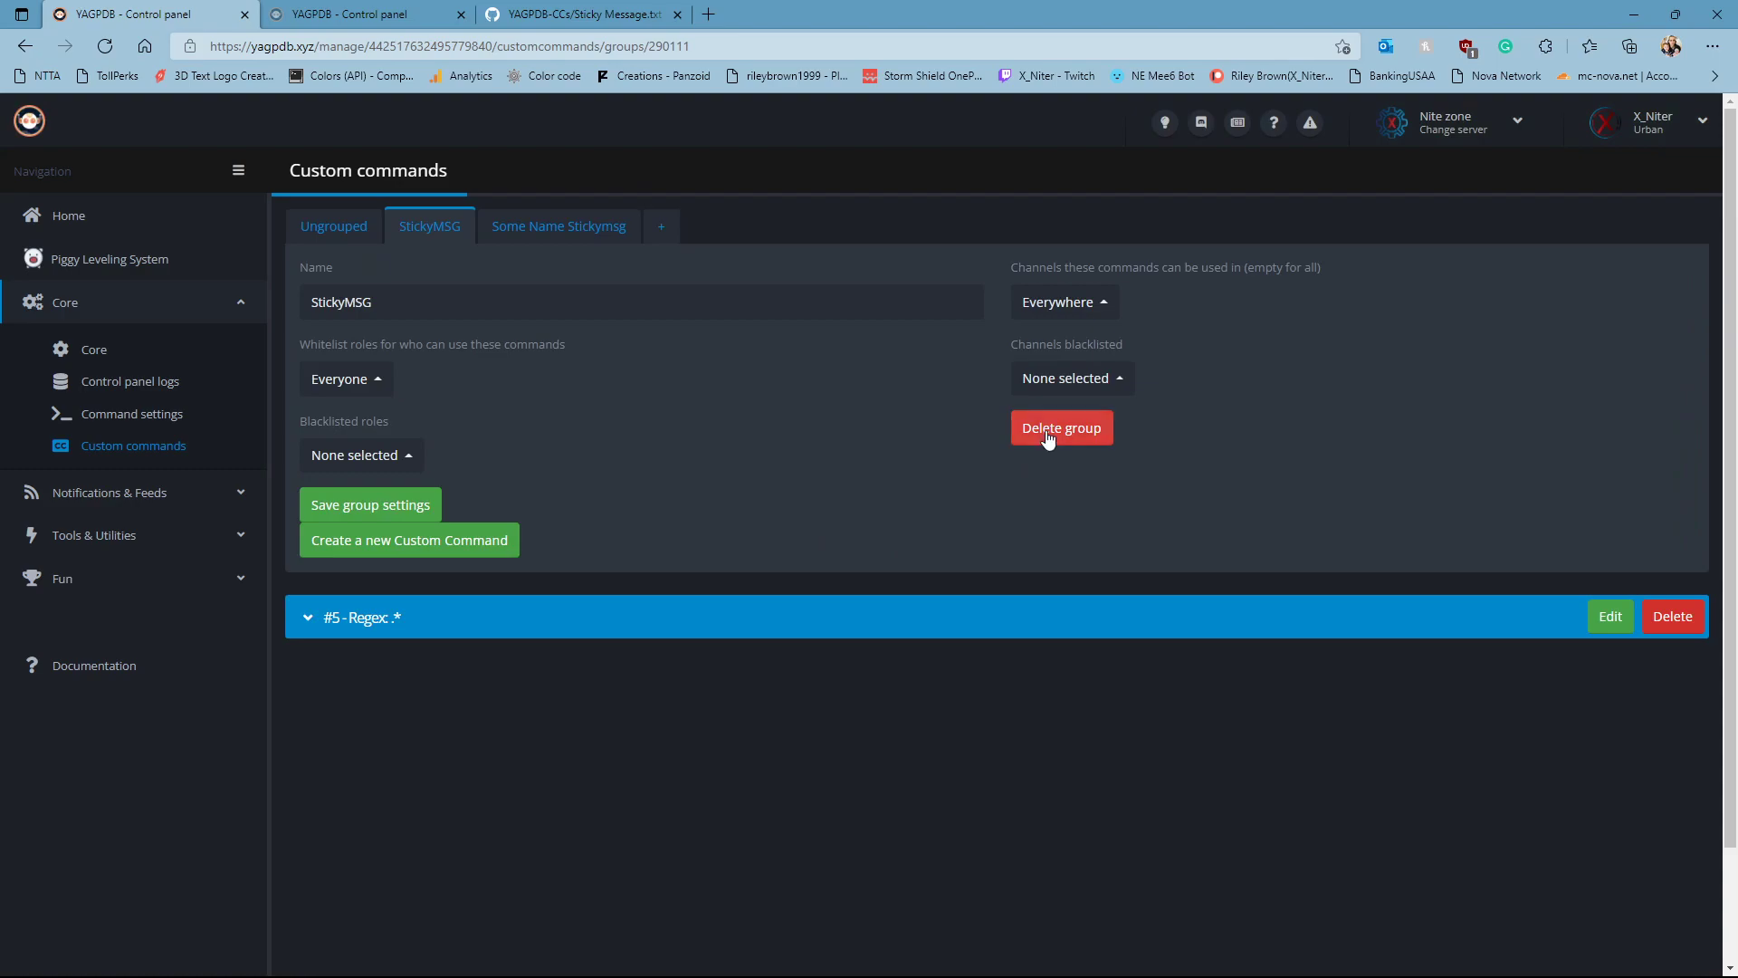
click(1047, 438)
click(949, 180)
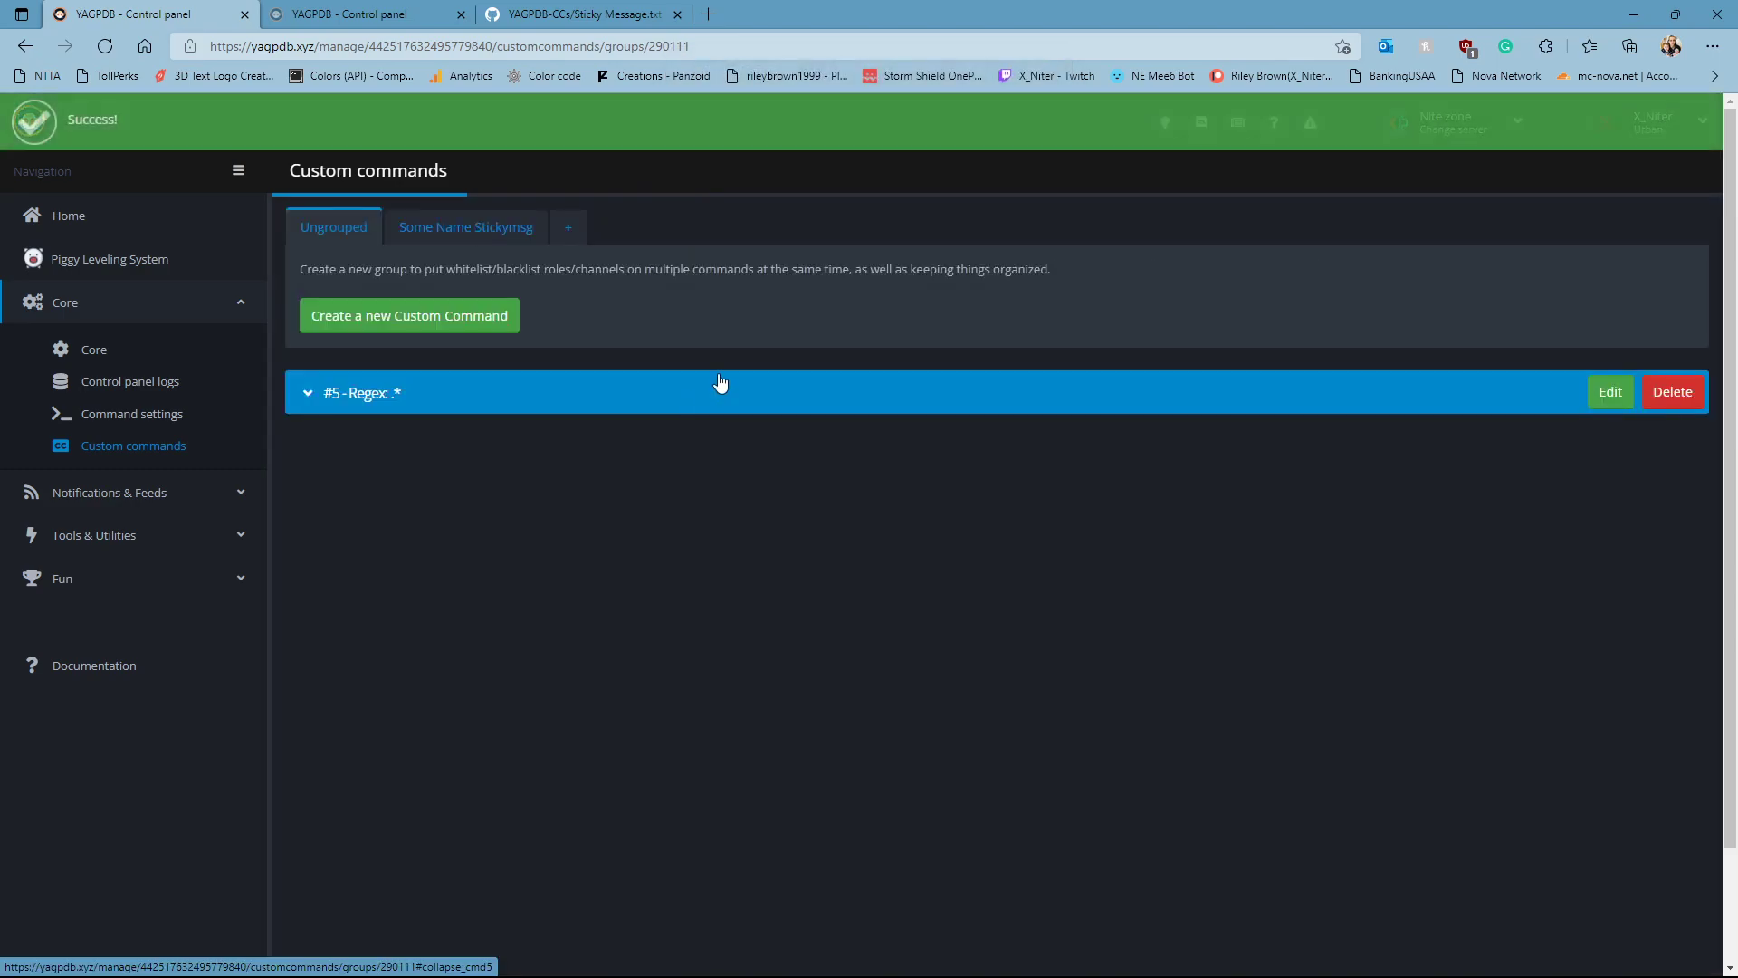
click(404, 239)
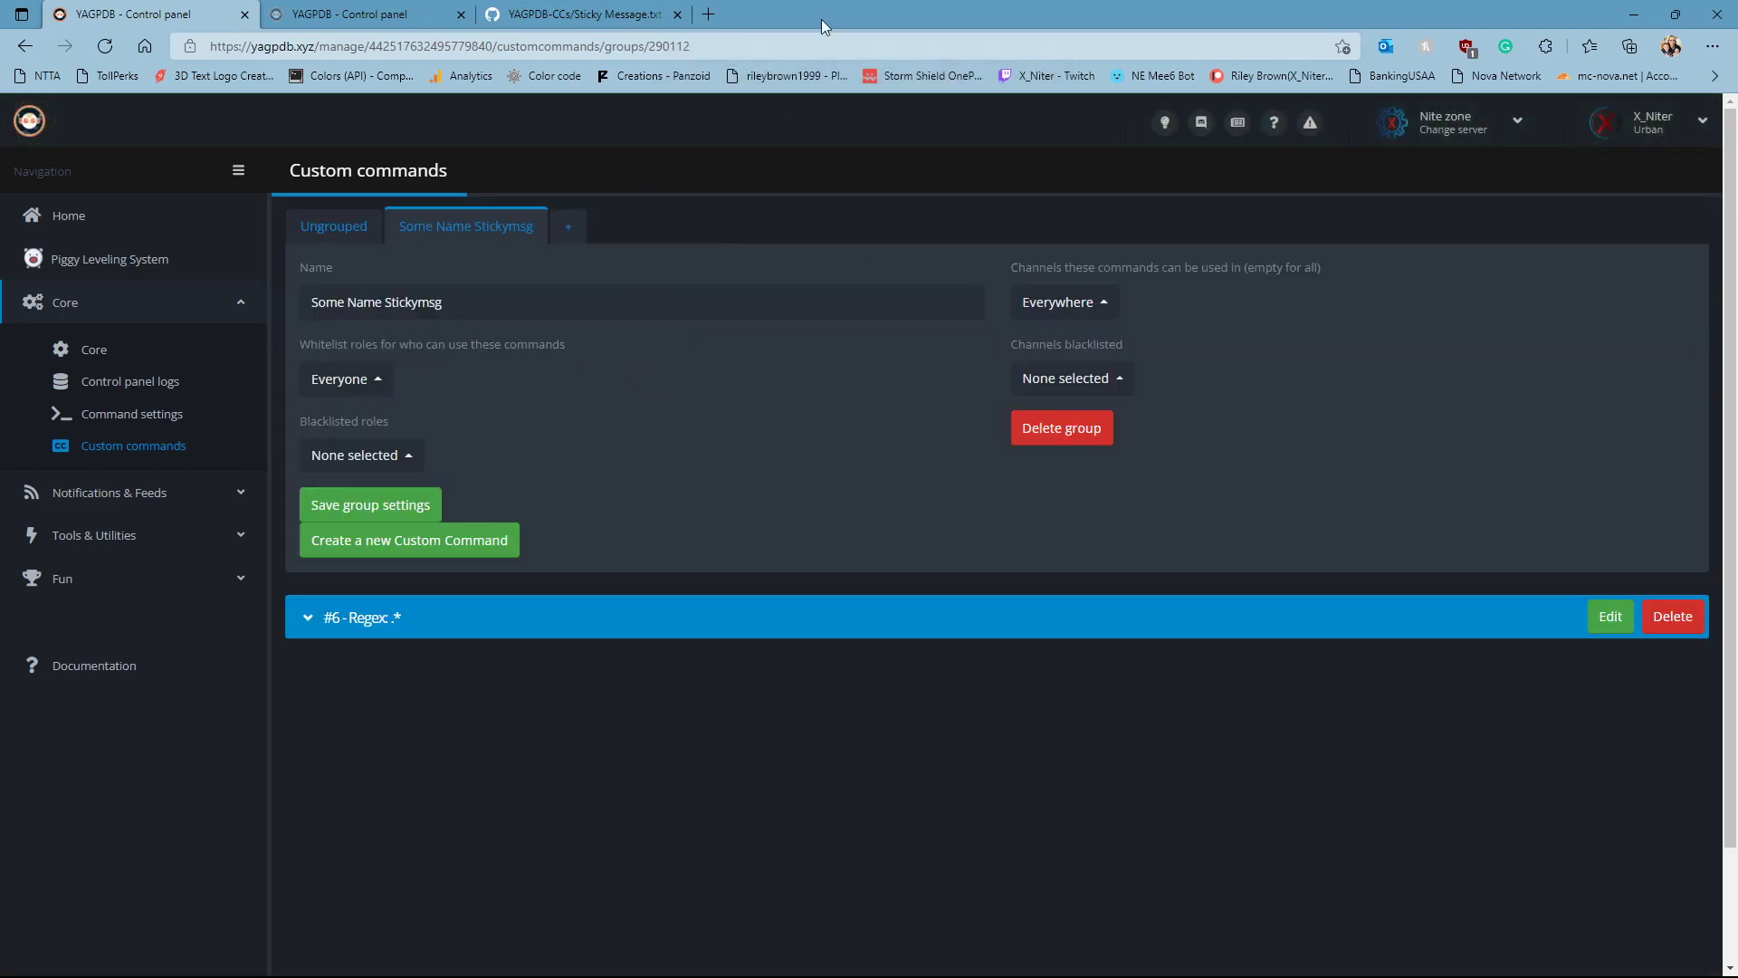
Look over the other browser tabs, then minimize the browser to show Discord
key(ctrl+Tab)
click(575, 16)
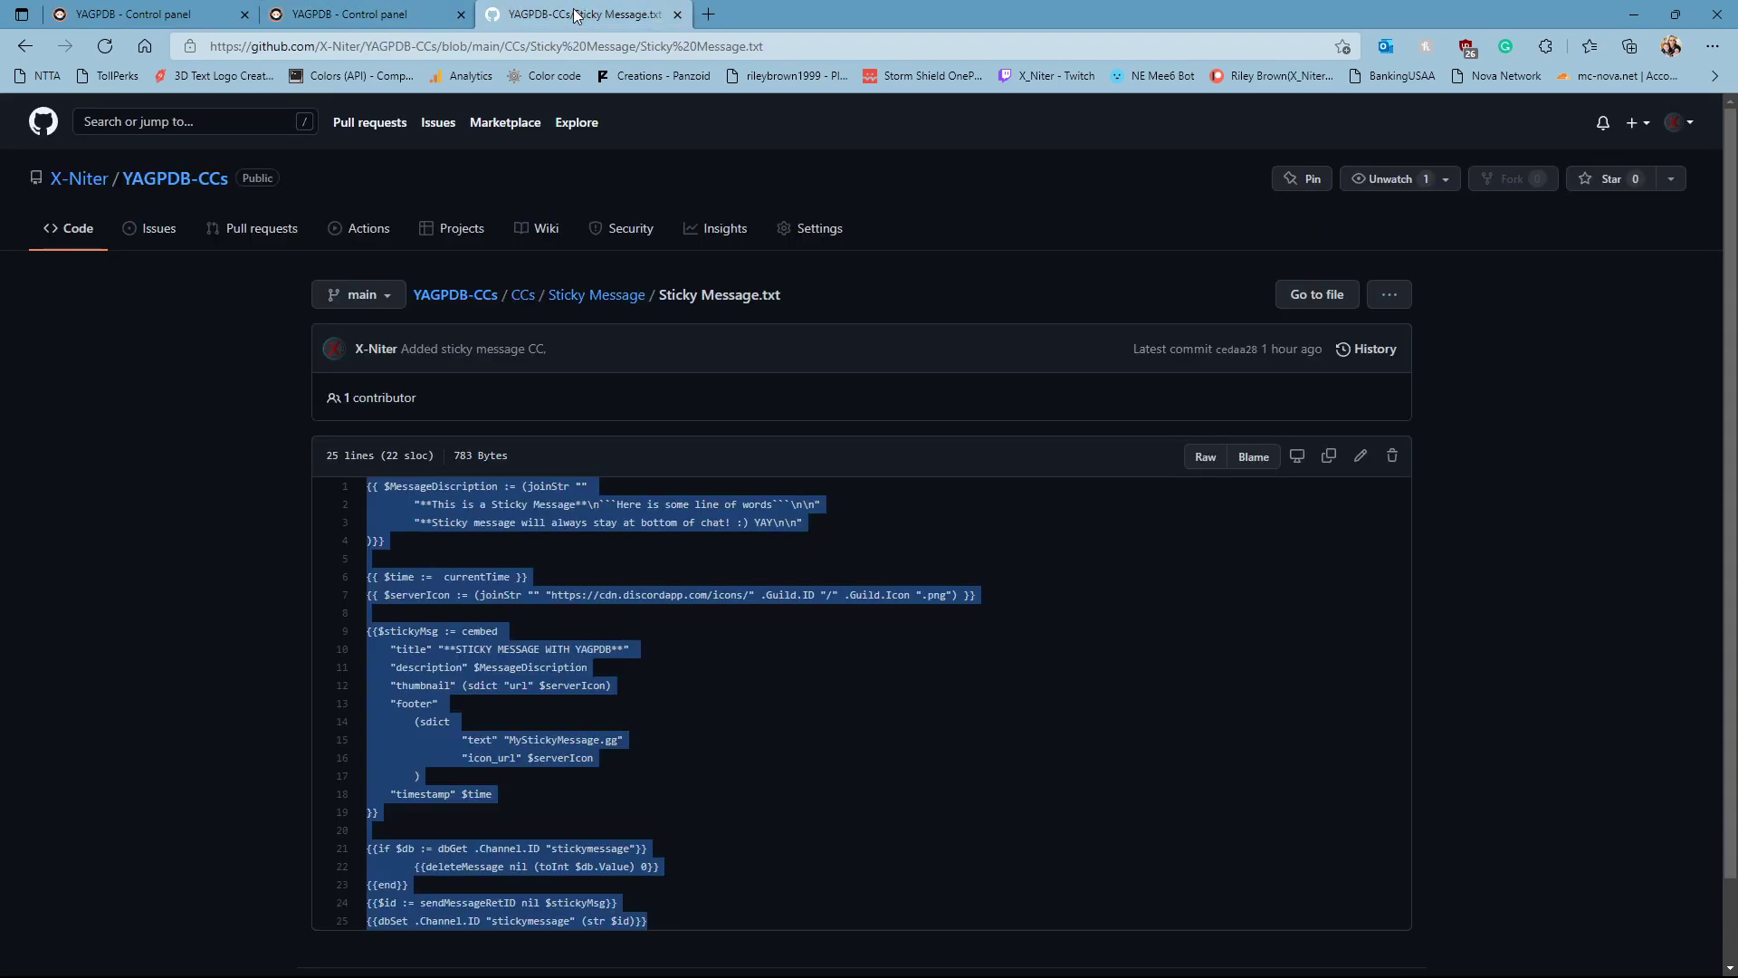
click(214, 15)
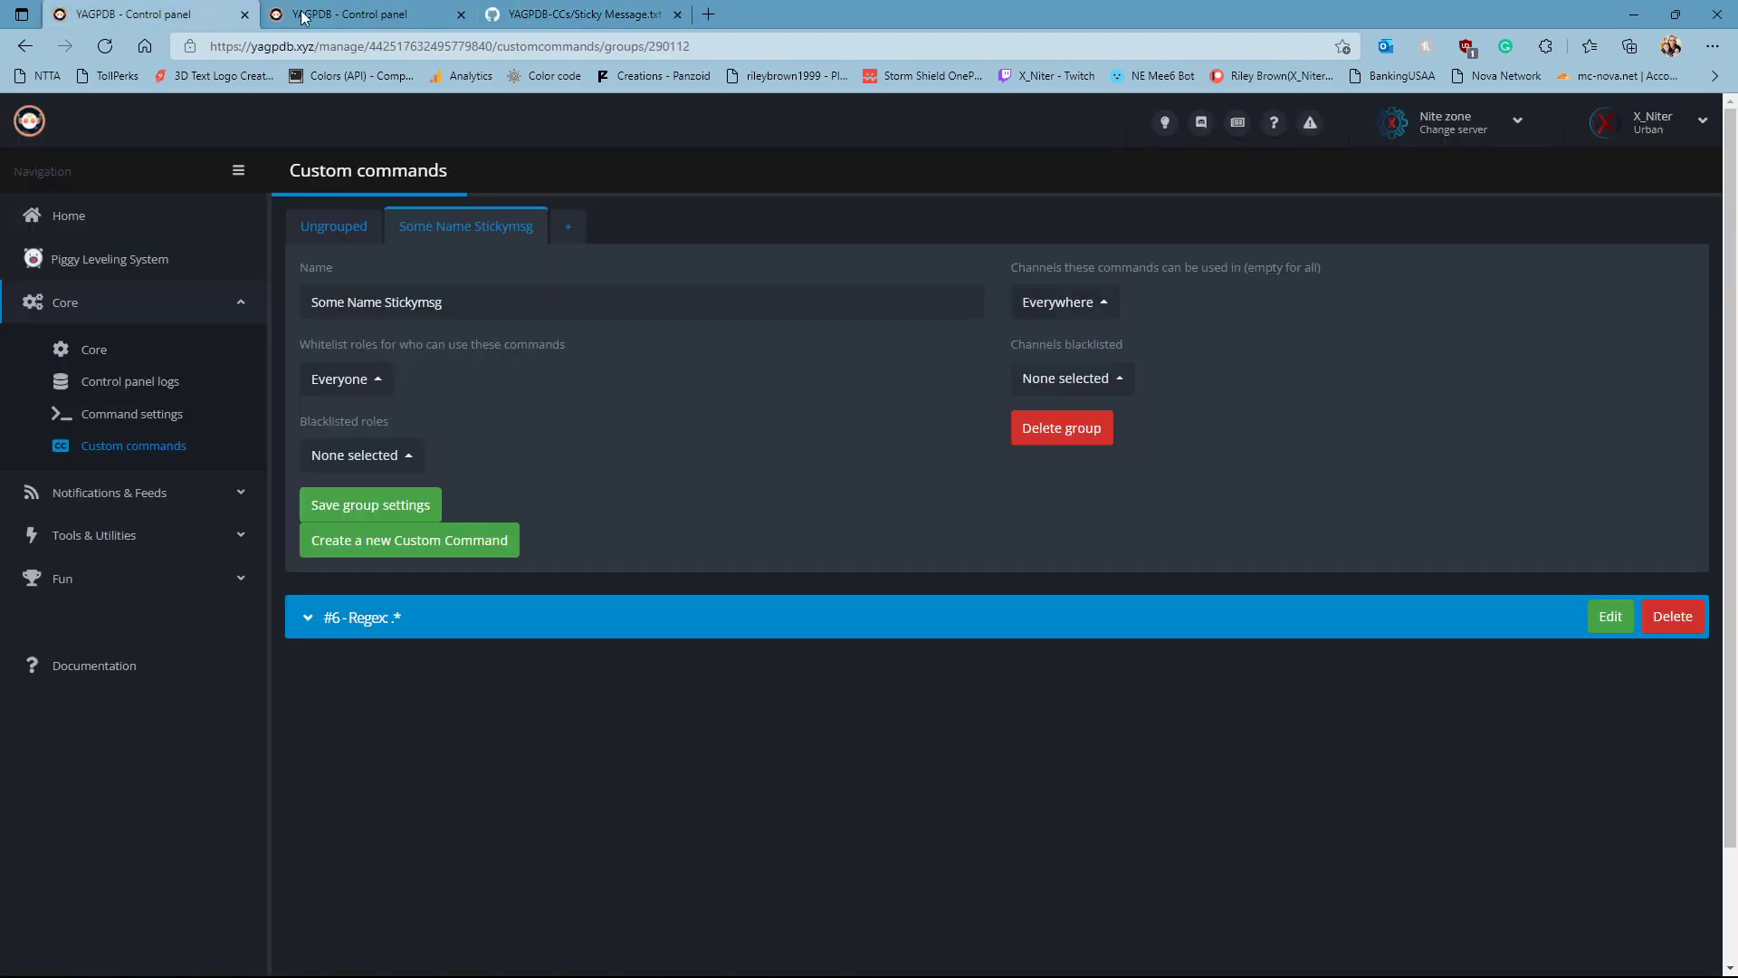
click(1635, 15)
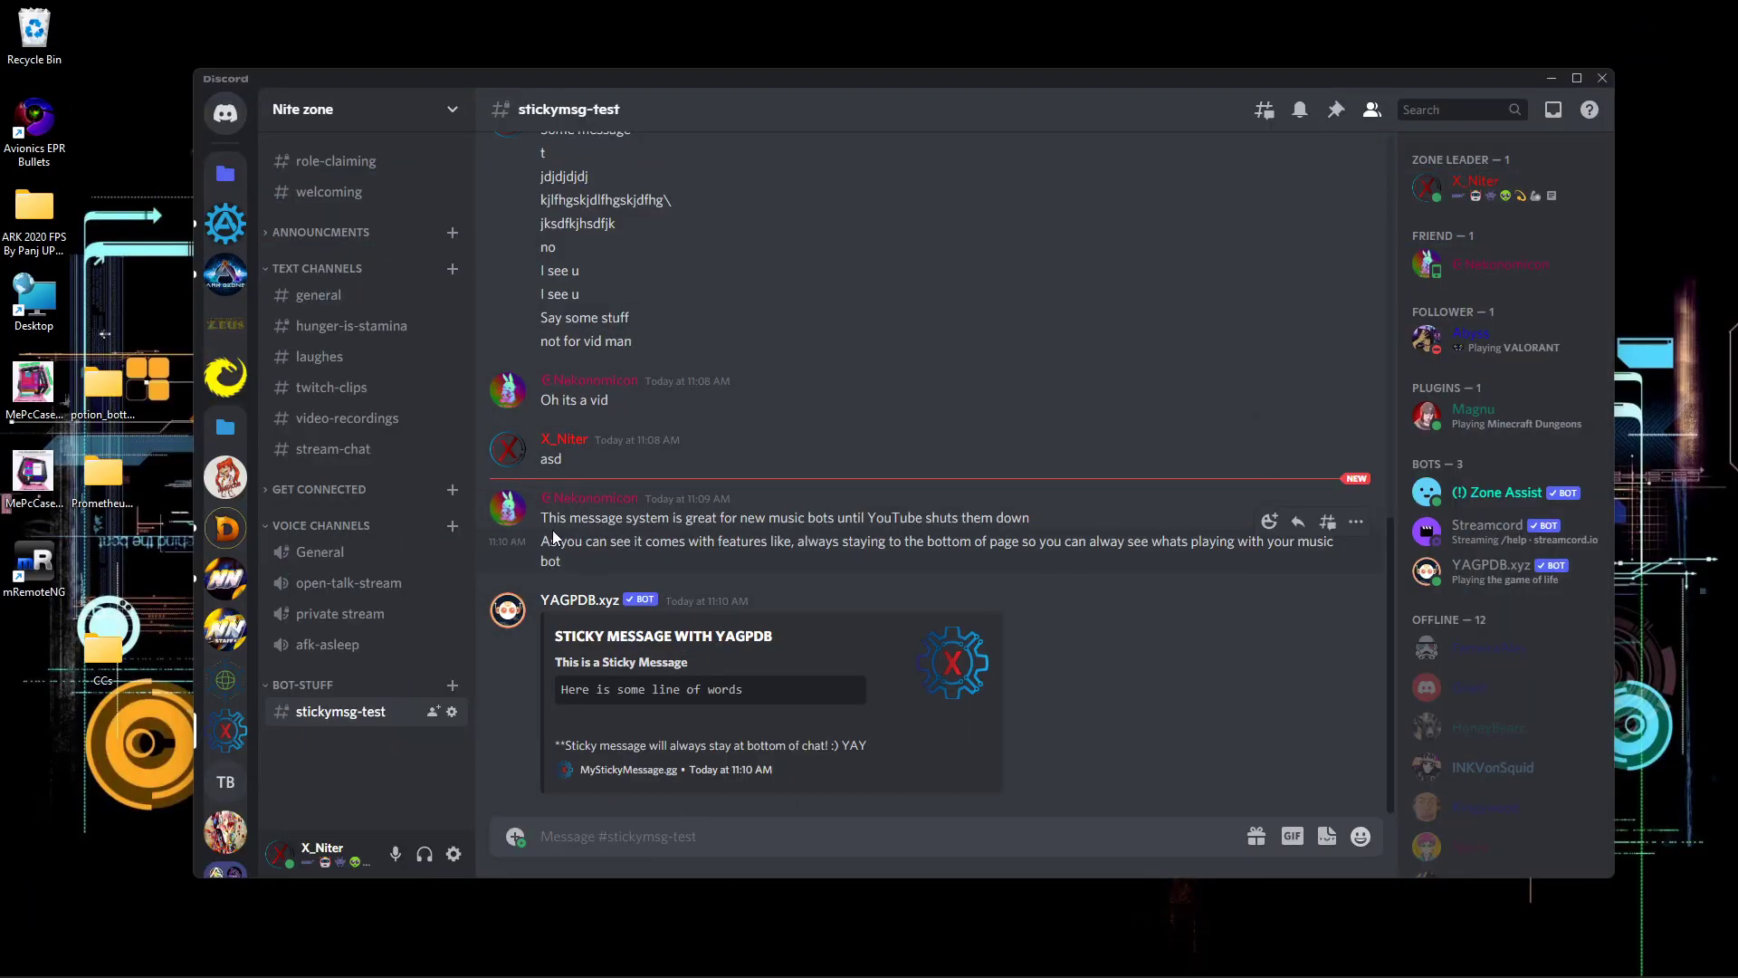
Send 'text some words' in #stickymsg-test and check the re-posted embed shows 'Some big text'
drag(549, 518, 1044, 521)
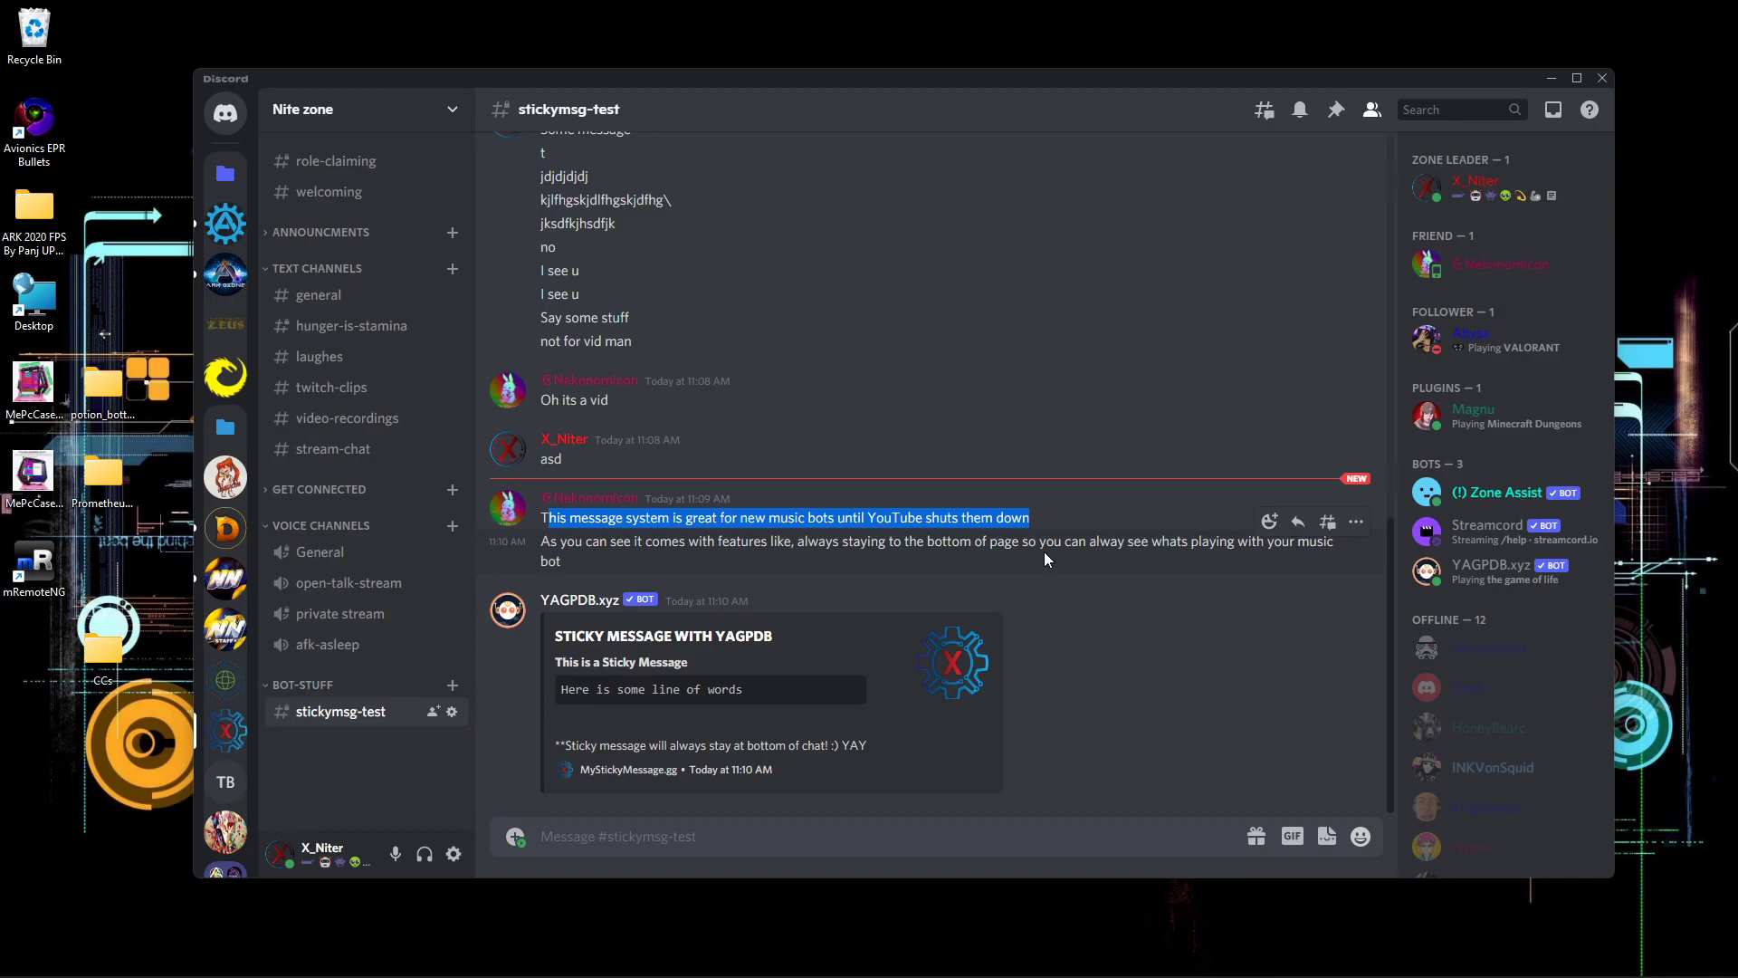
click(1045, 554)
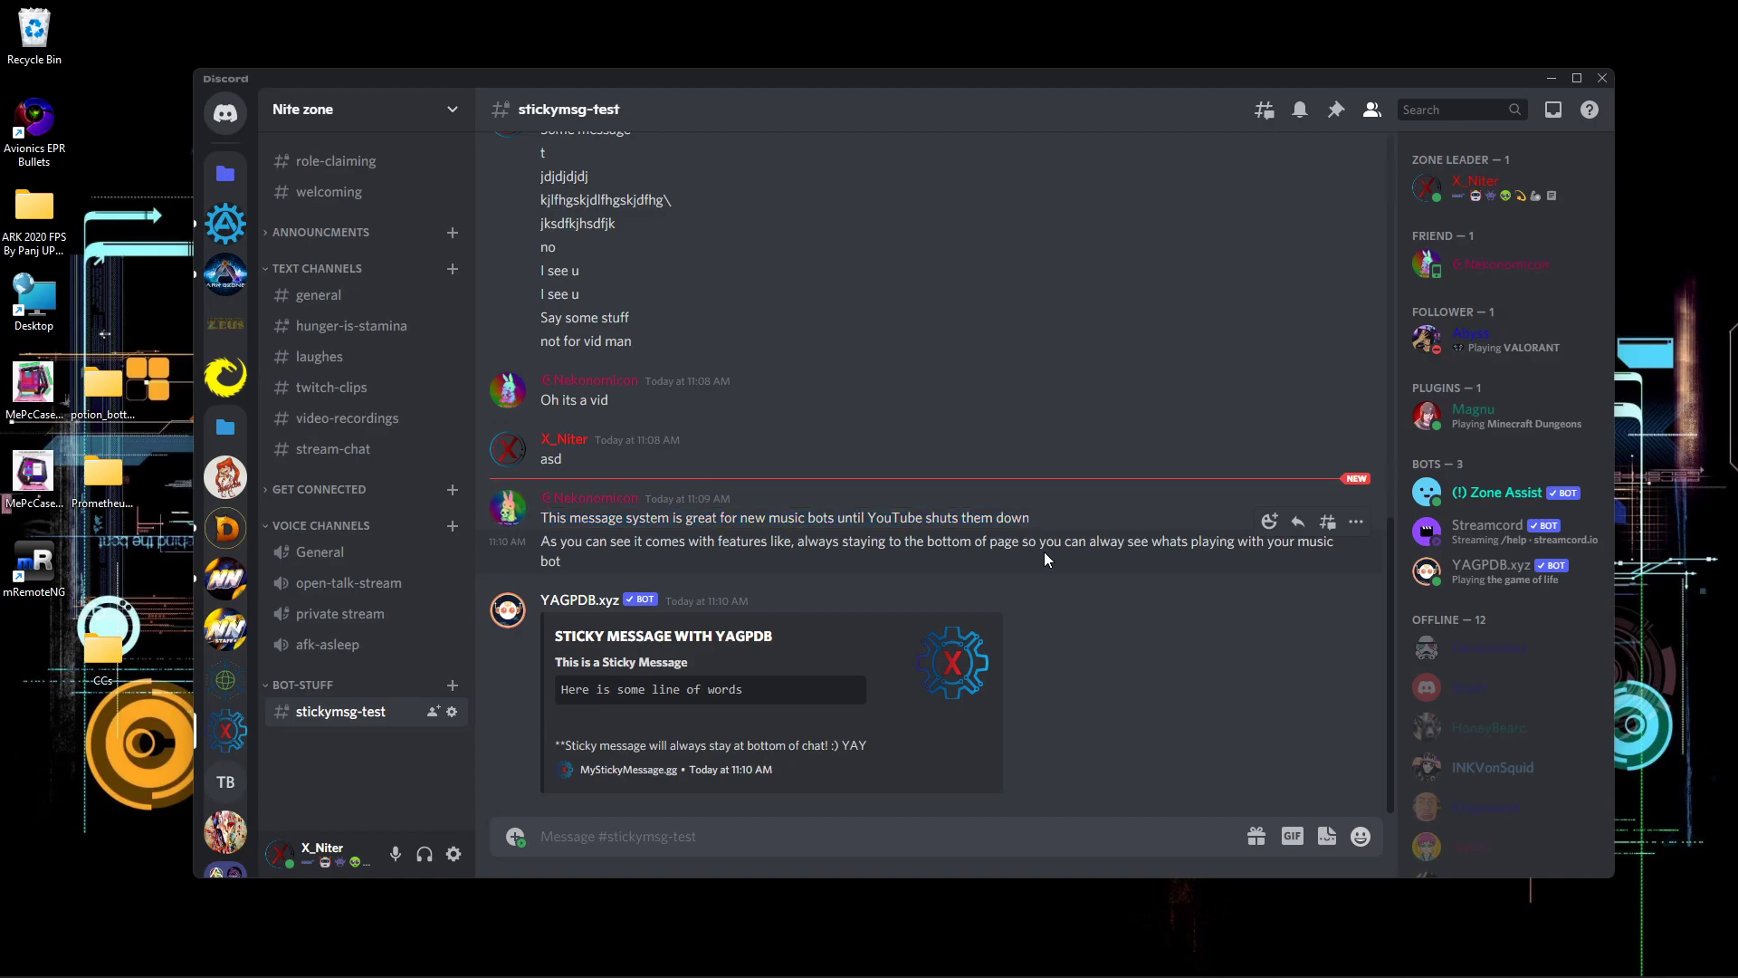
triple_click(556, 558)
click(610, 552)
text(text so)
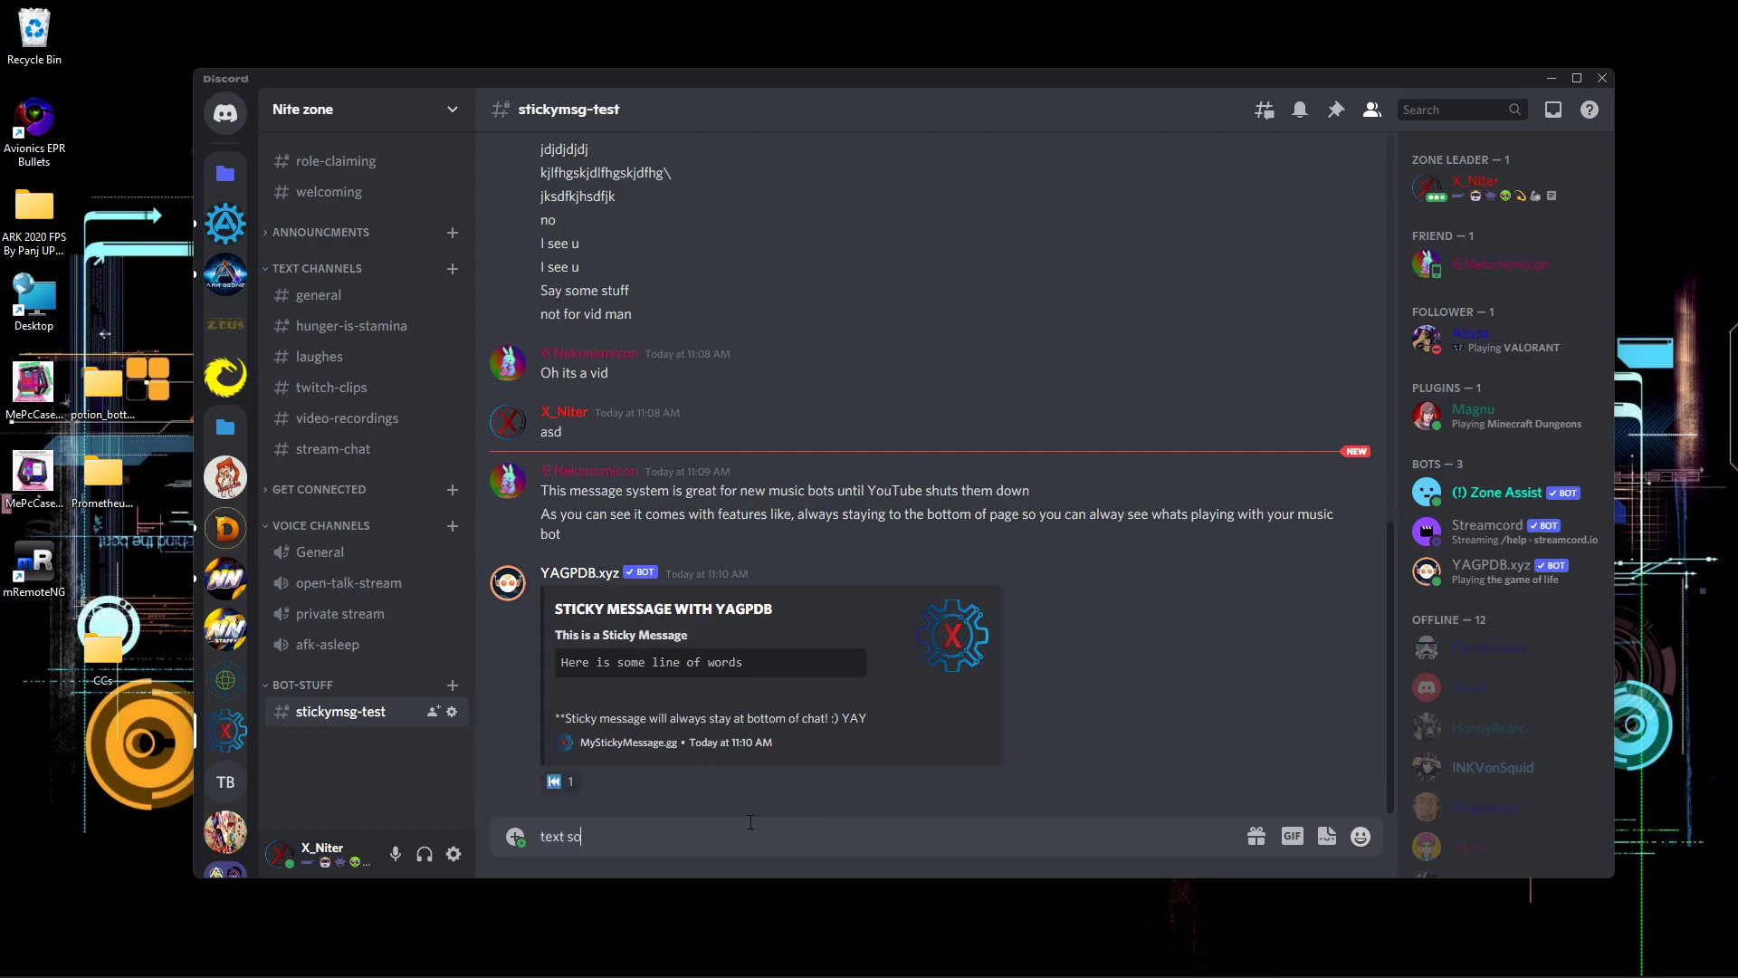
text(me words)
key(Return)
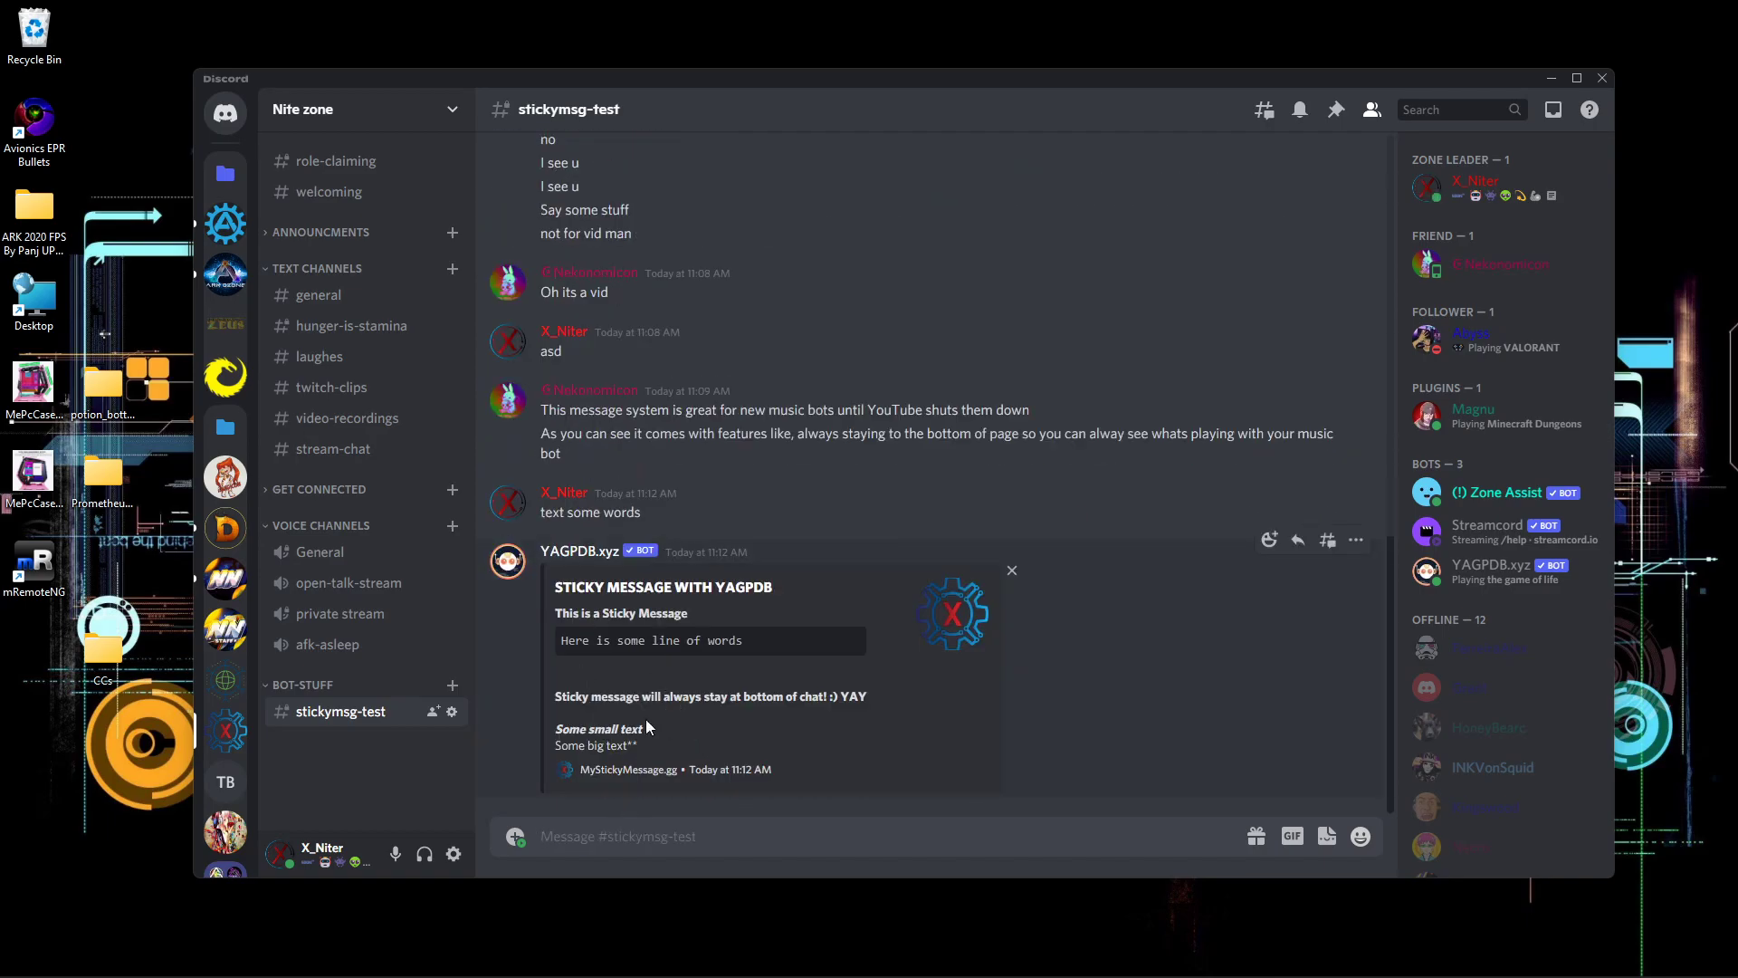
mouse_move(554, 729)
mouse_down()
mouse_move(647, 730)
mouse_move(538, 753)
mouse_up()
click(675, 757)
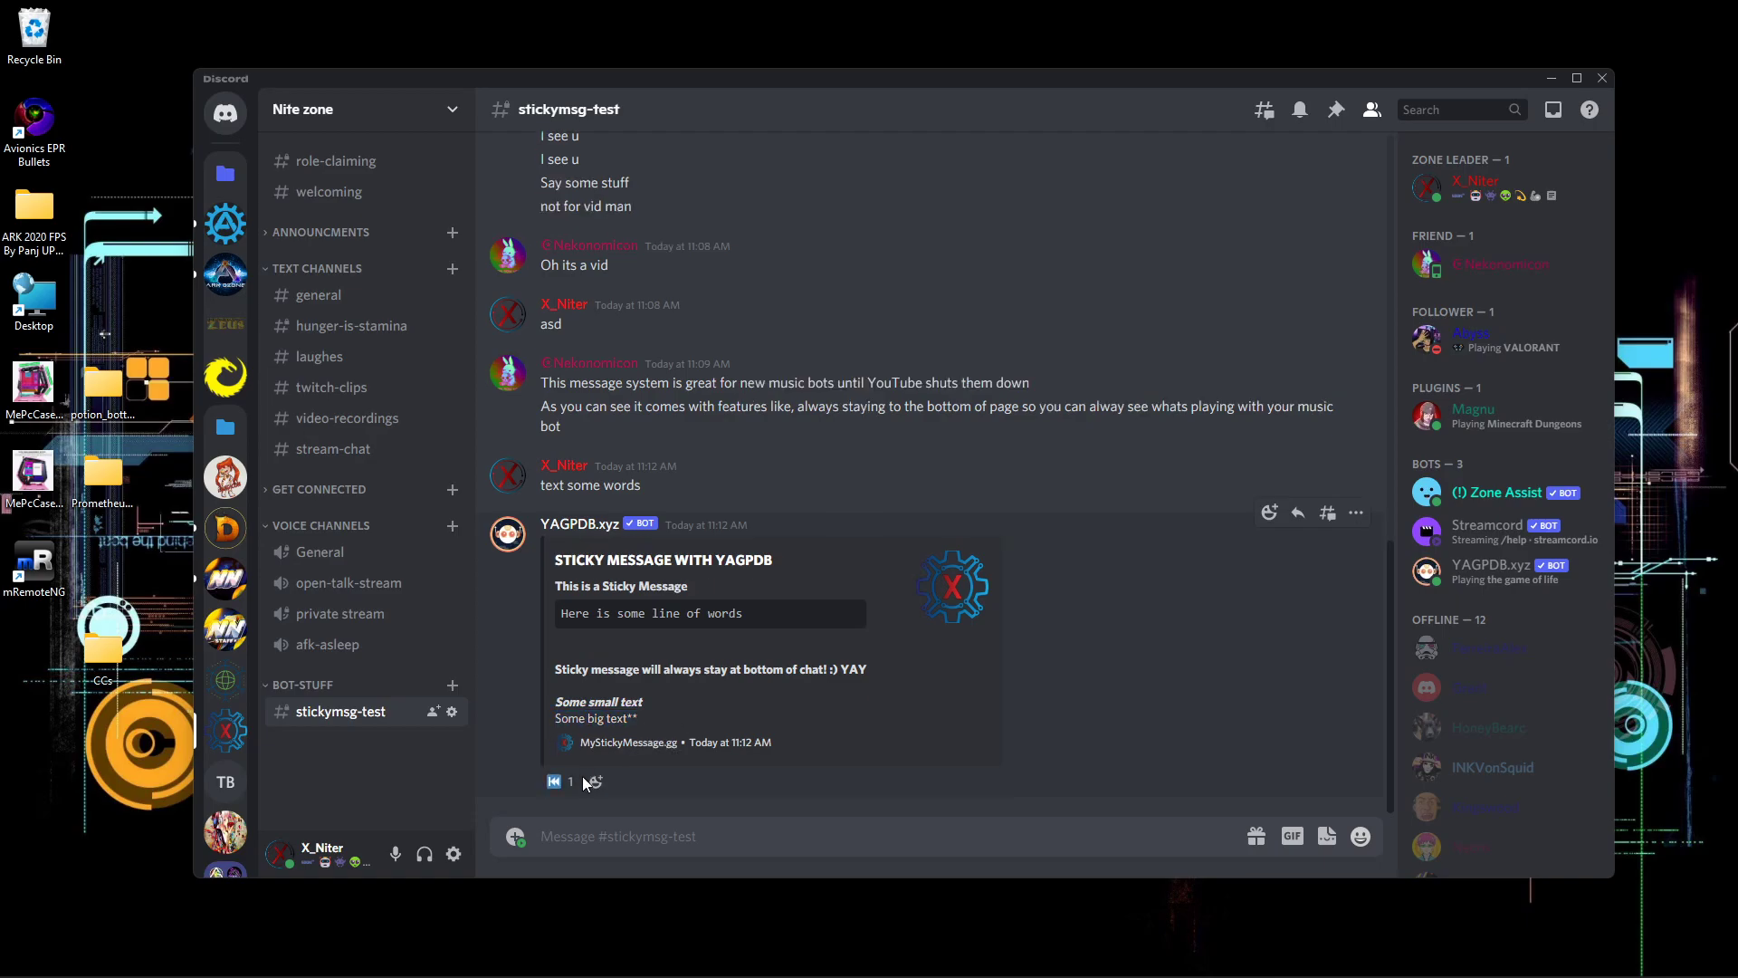
mouse_move(569, 784)
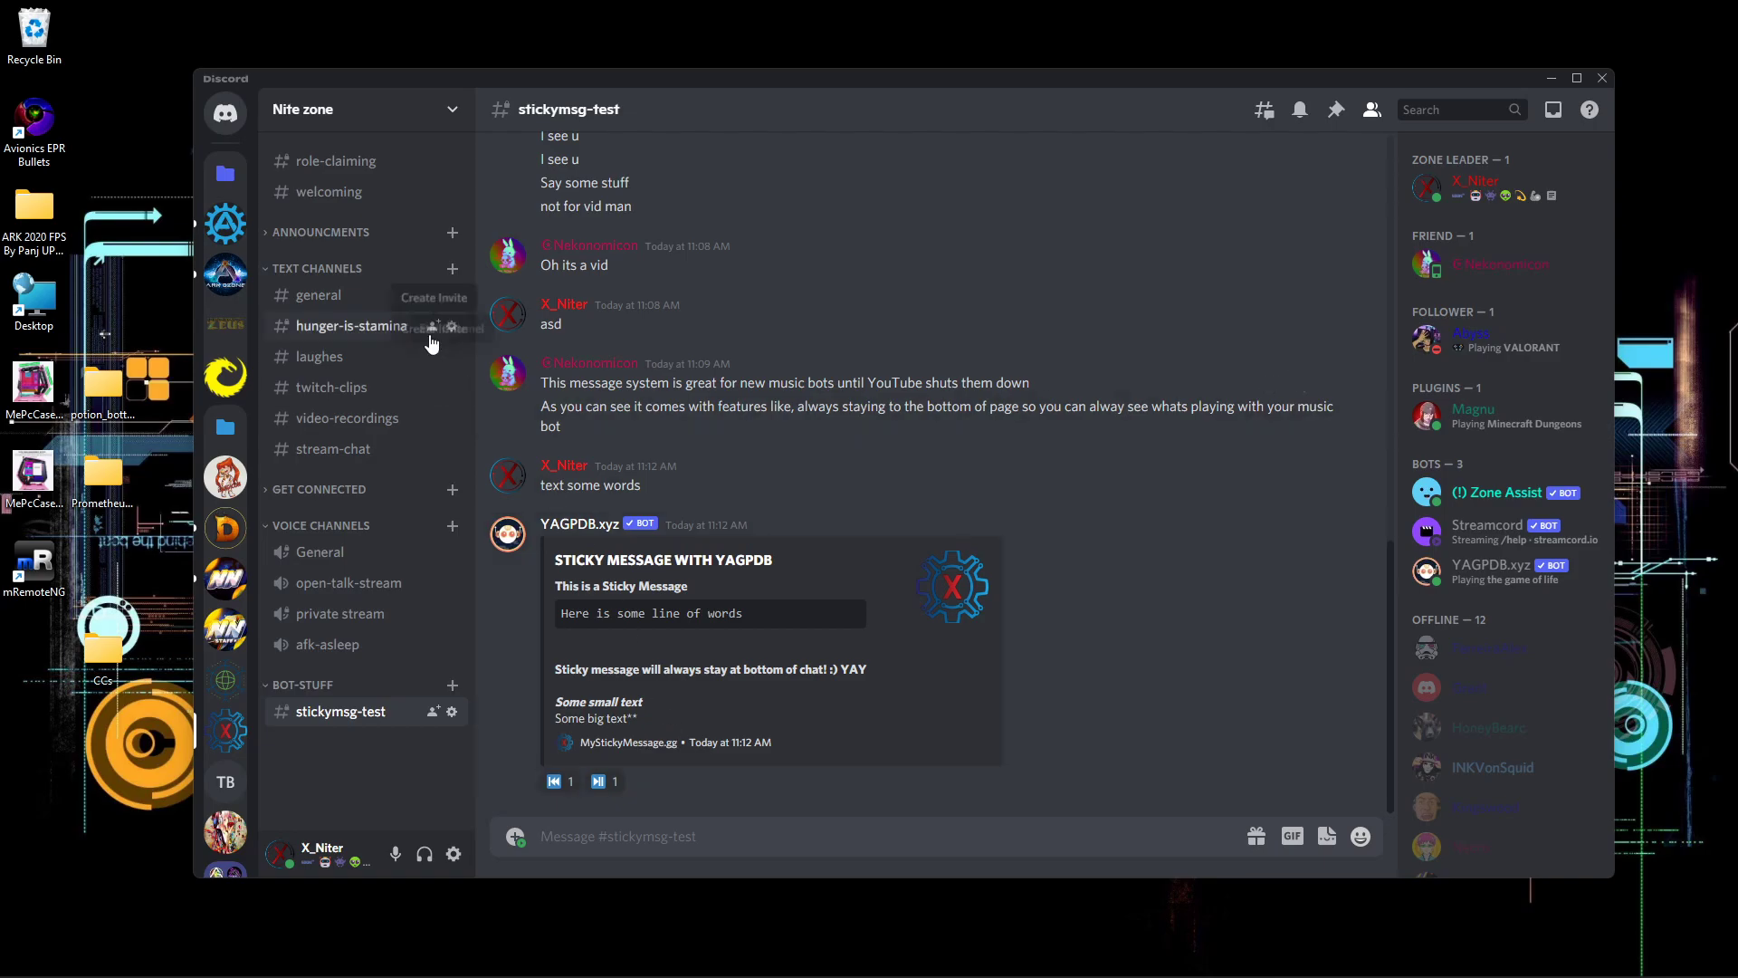
click(338, 162)
drag(547, 625, 810, 787)
click(543, 730)
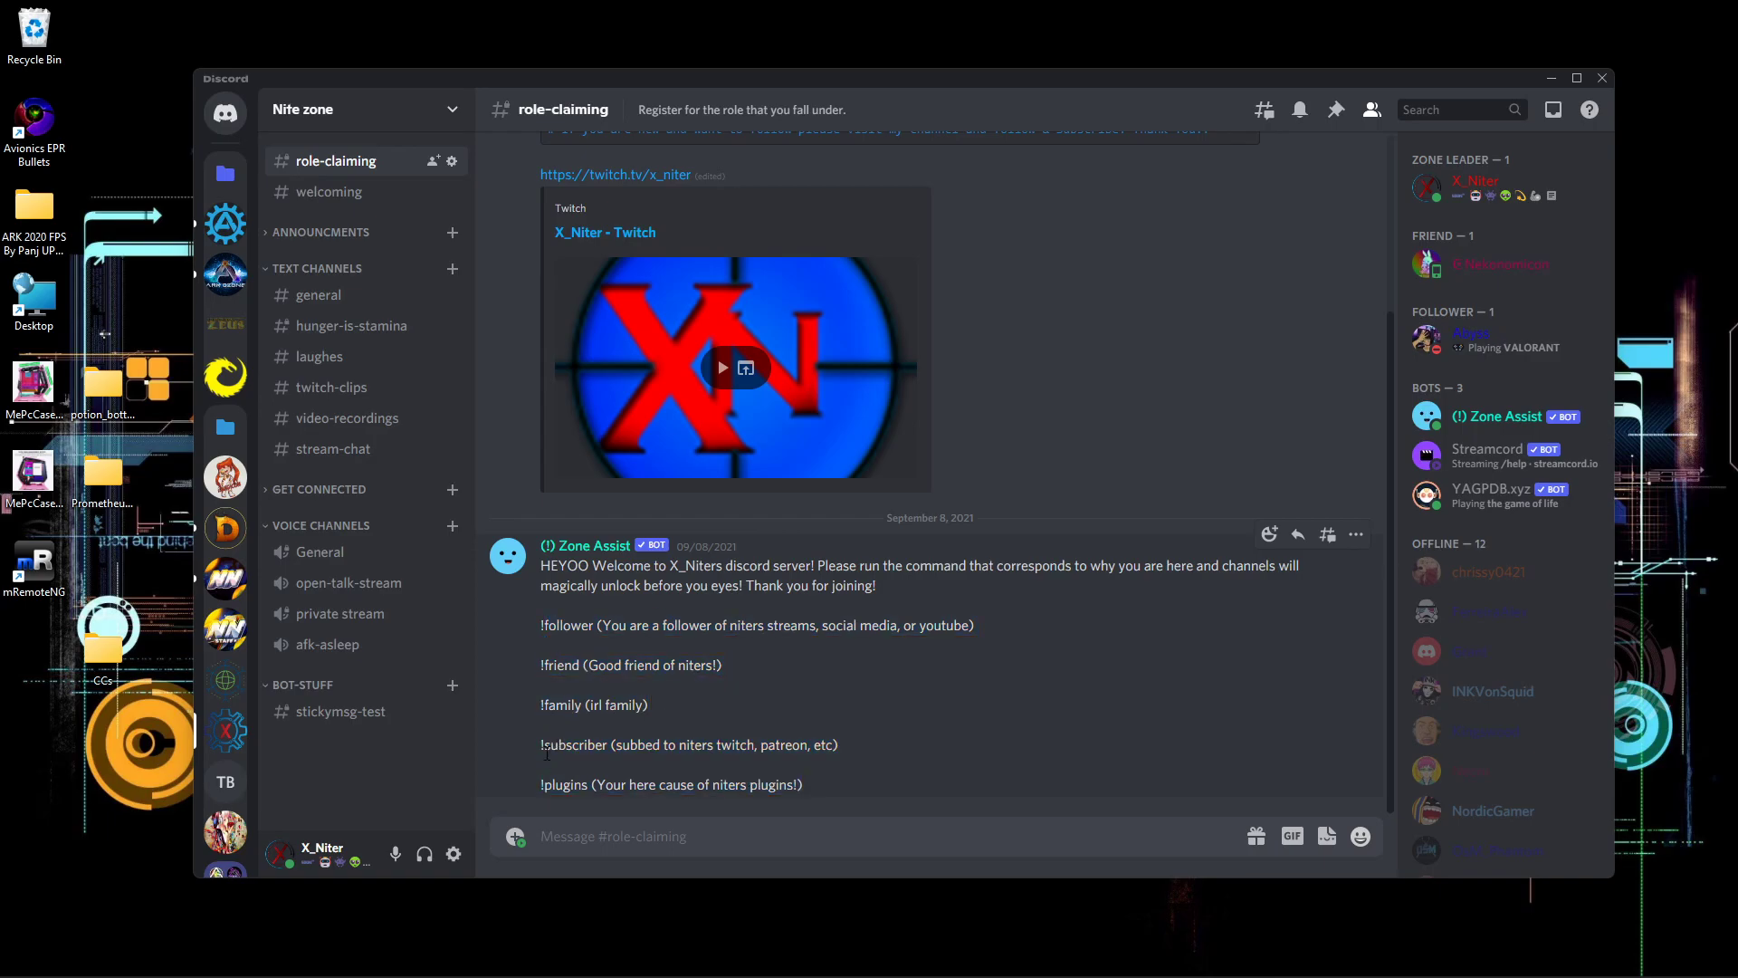
click(348, 714)
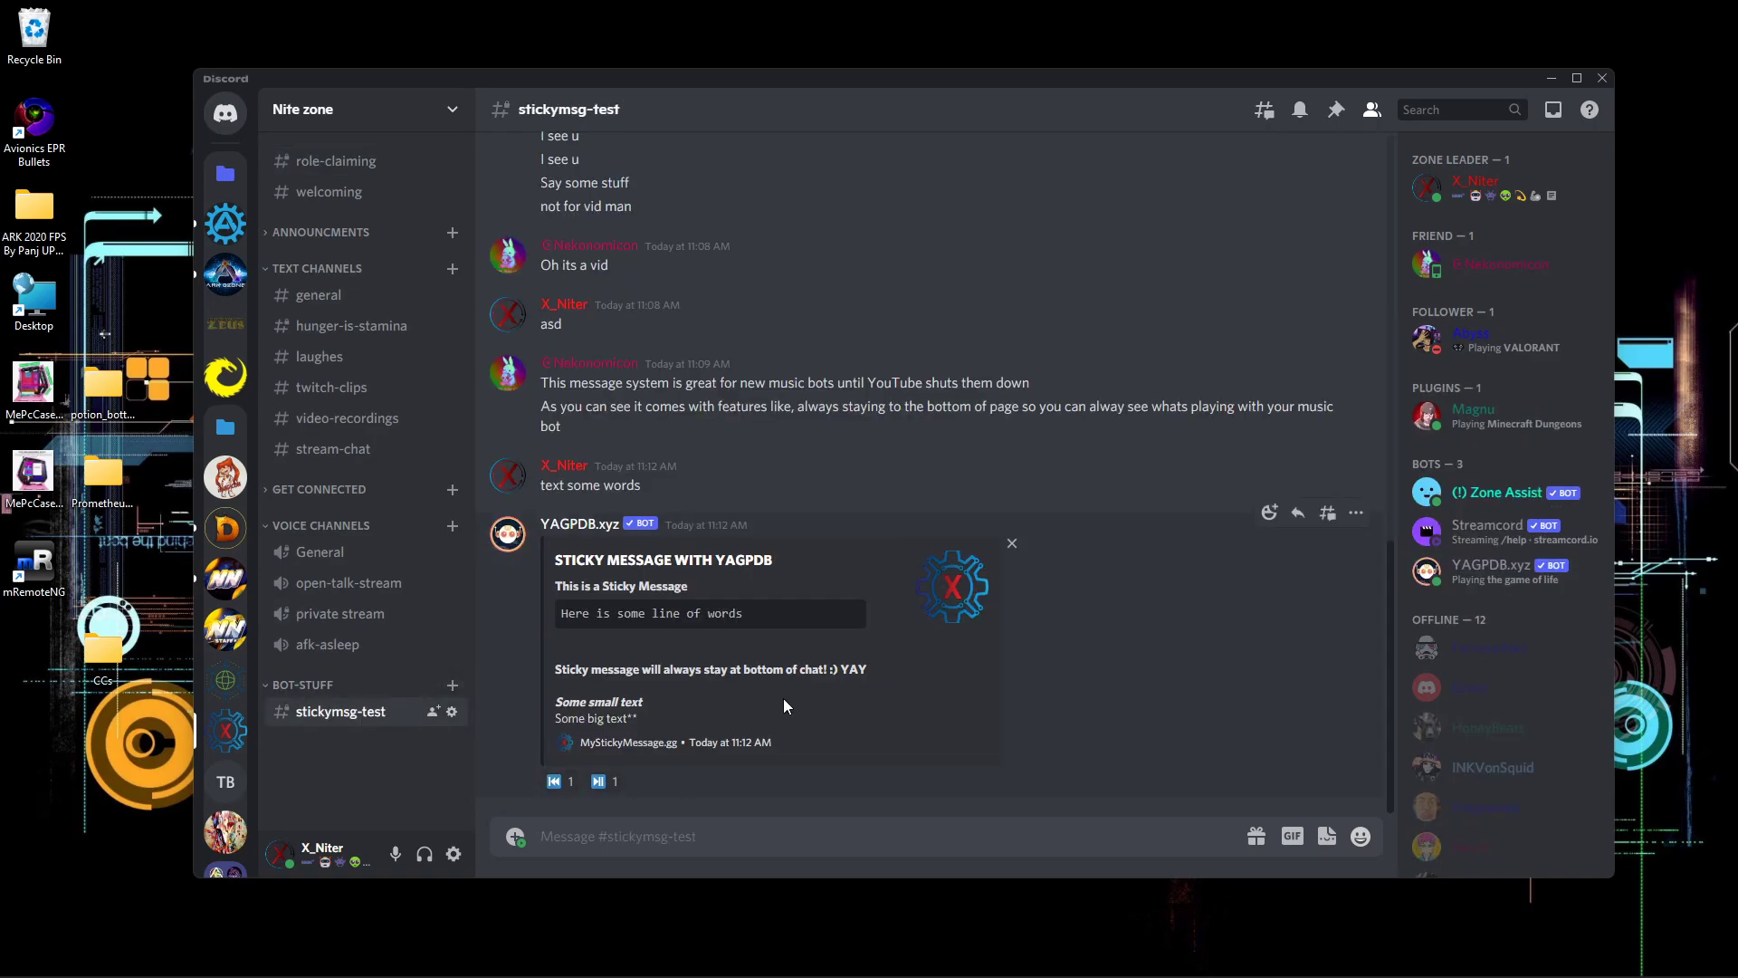